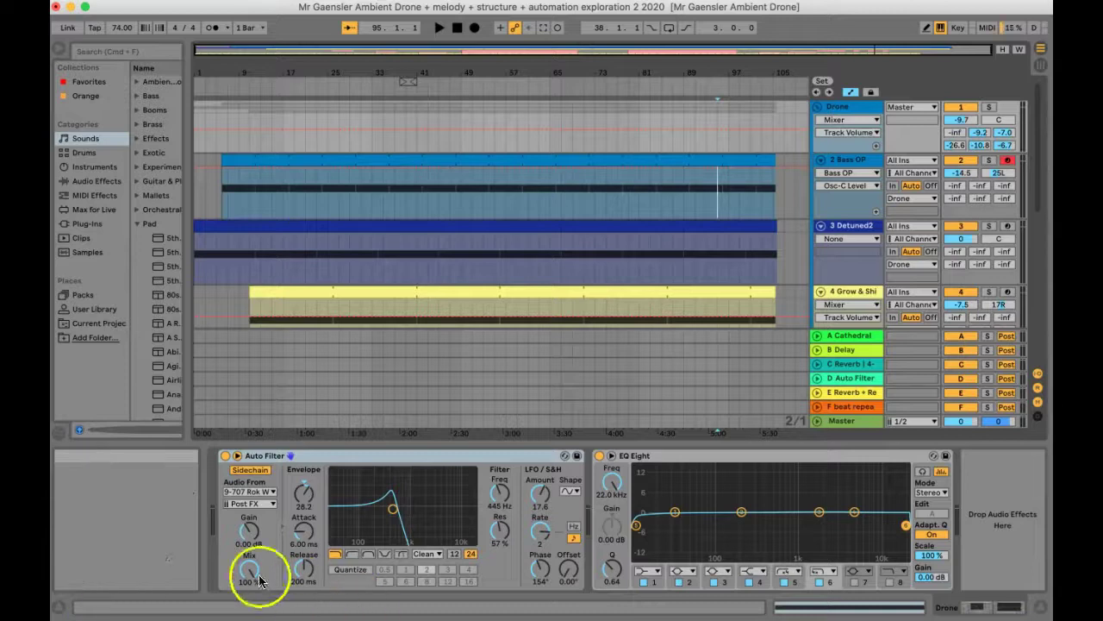
Look over the arrangement's drone, melody and drum tracks and their clips.
scroll(389, 237, "down", 10)
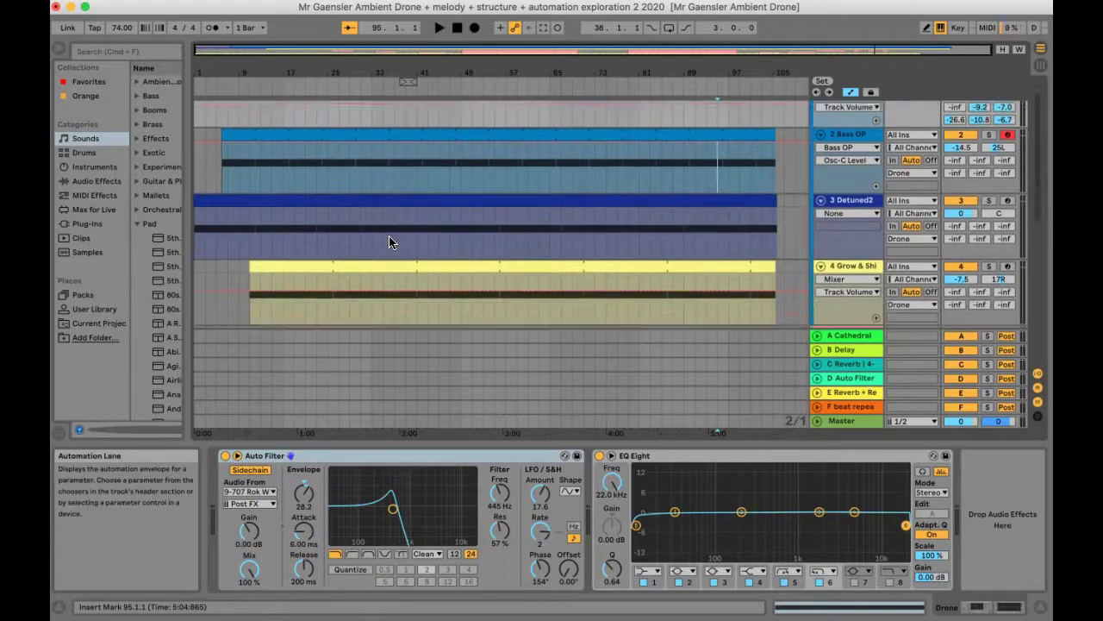
scroll(389, 236, "down", 4)
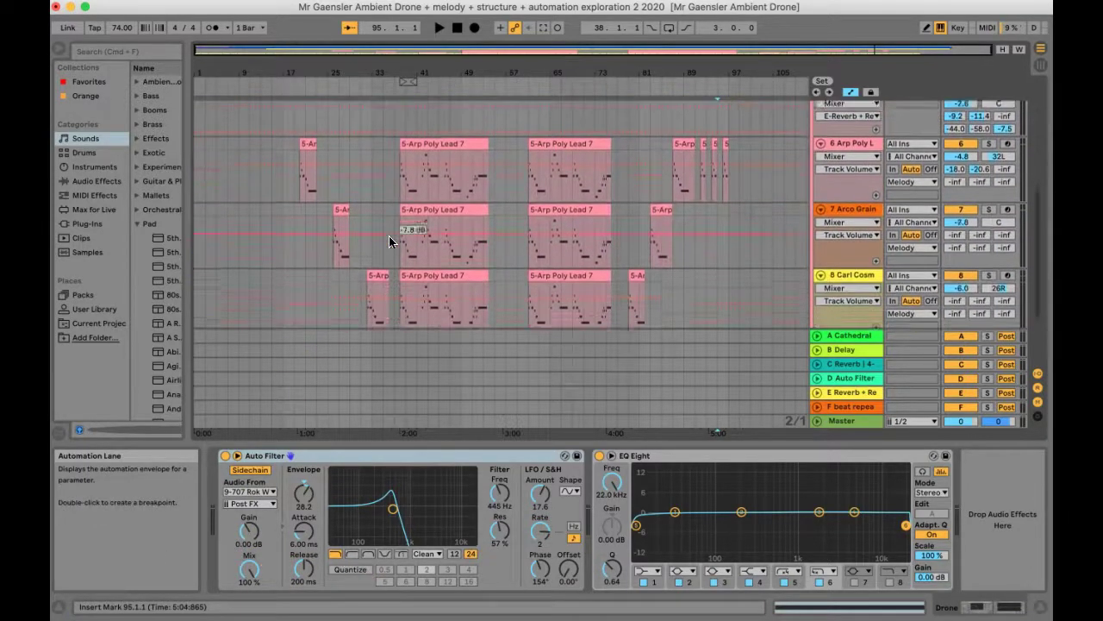
scroll(388, 235, "up", 8)
scroll(389, 235, "up", 3)
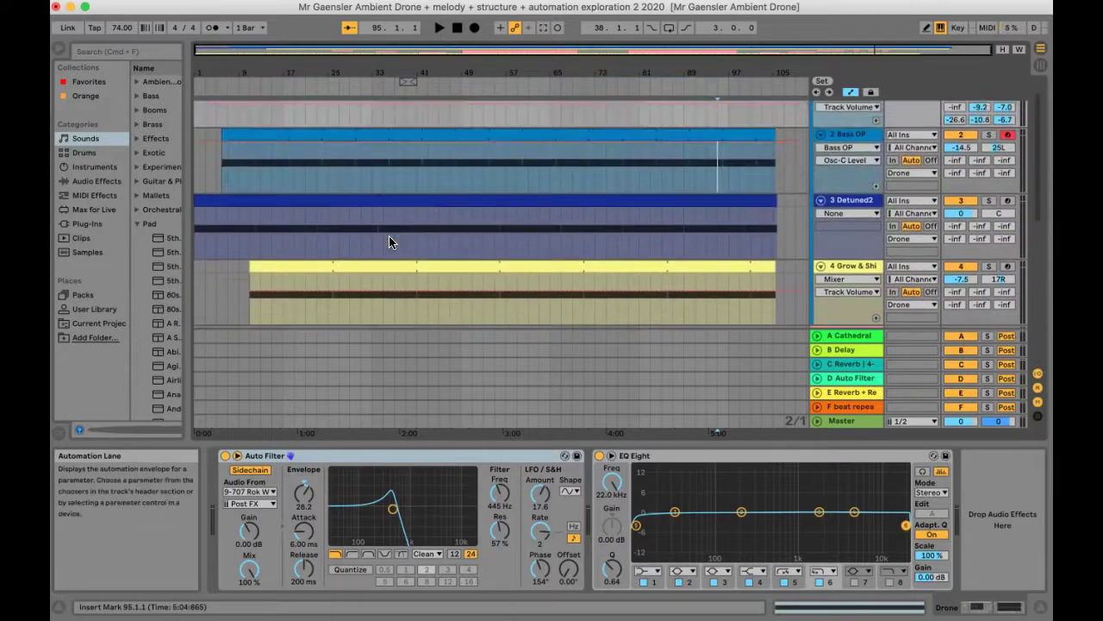
scroll(389, 237, "down", 8)
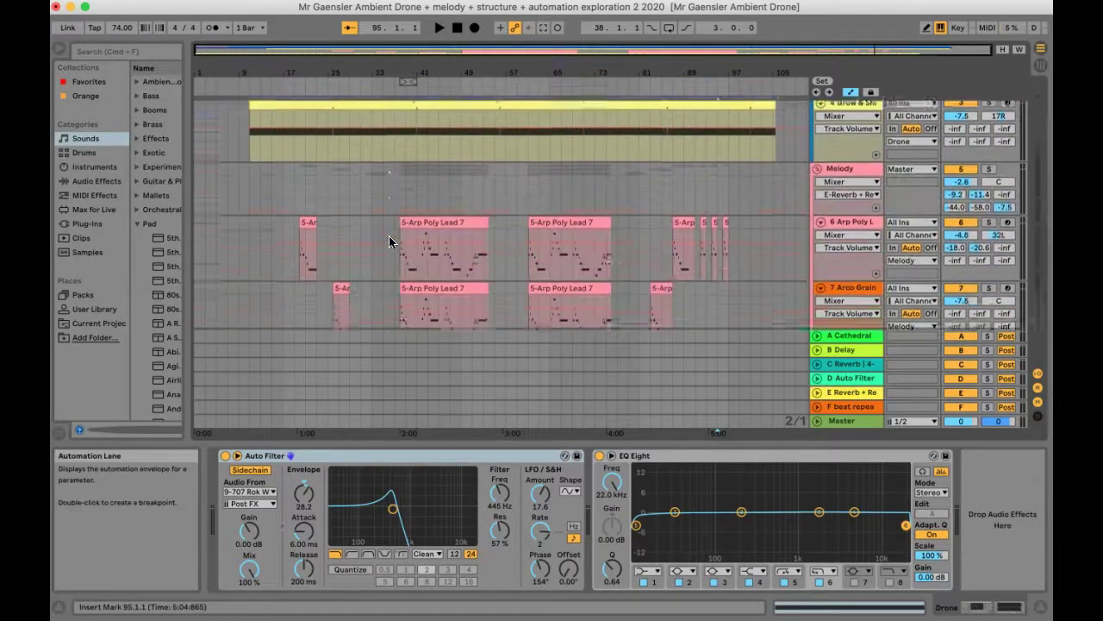
scroll(389, 236, "down", 3)
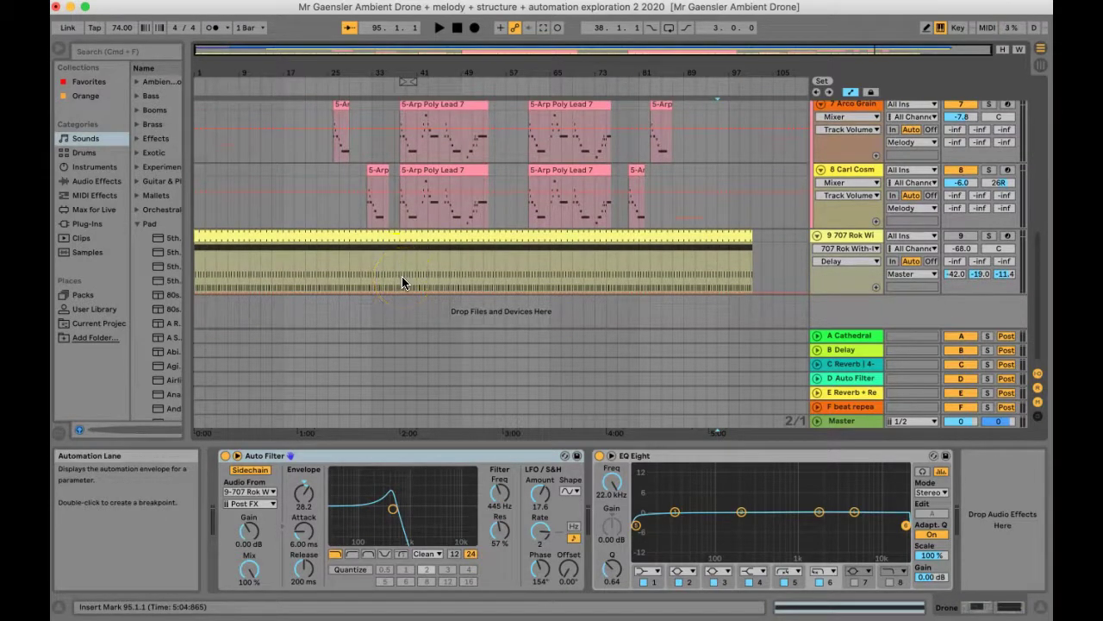
scroll(401, 281, "up", 10)
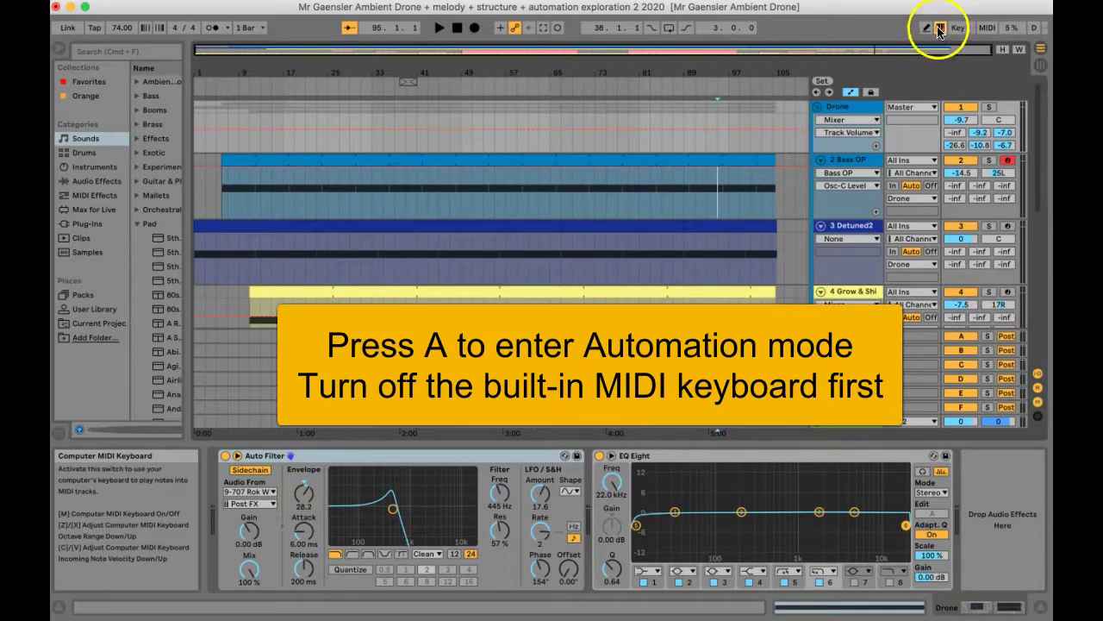
Turn off the computer MIDI keyboard so that letter keys act as shortcuts.
left_click(941, 28)
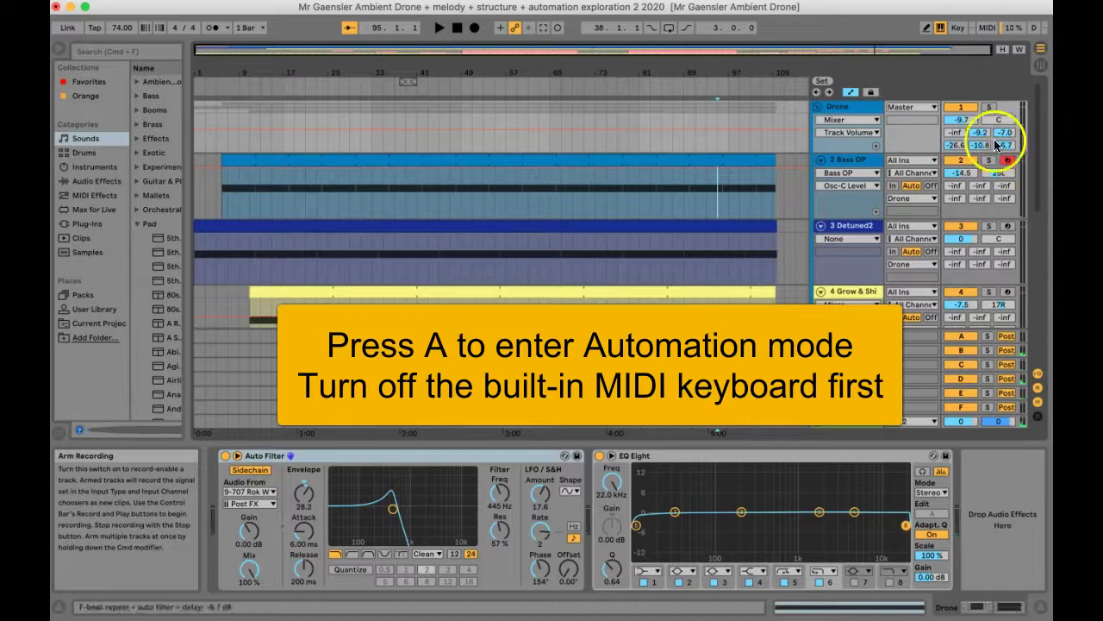
left_click(941, 28)
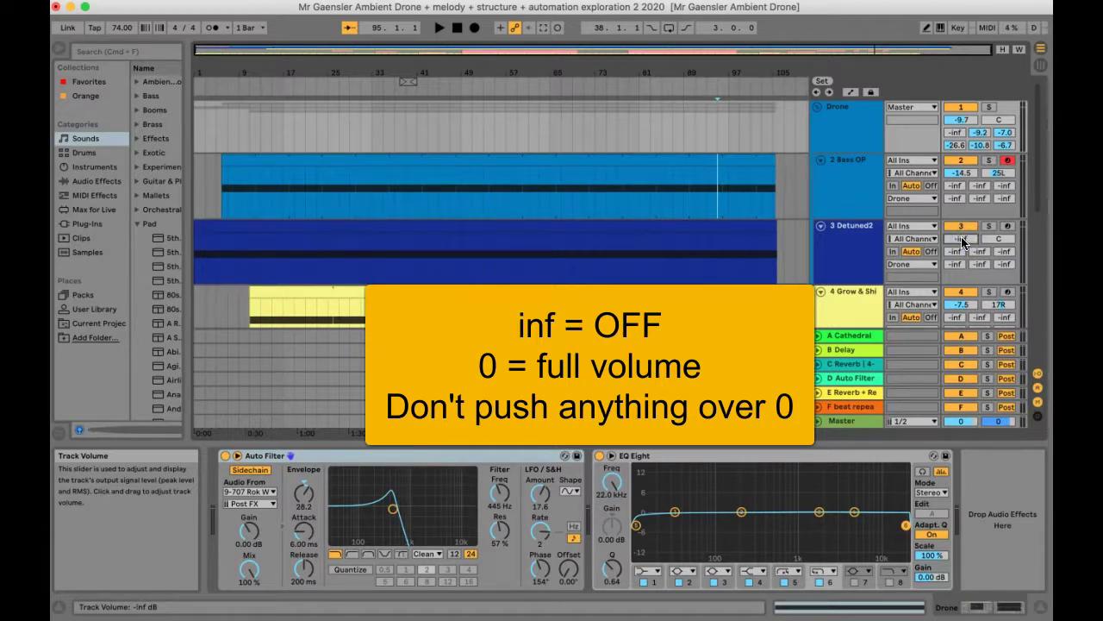
Set the Detuned2 track's volume to 0 dB and display its Track Volume automation.
left_click_drag(965, 242, 965, 243)
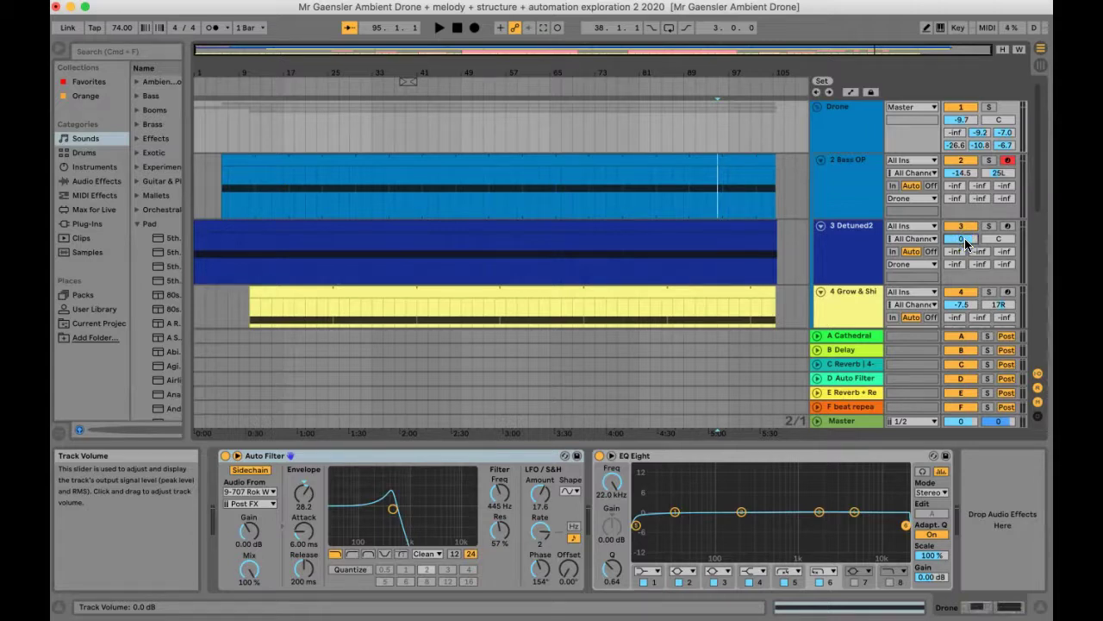
key("a")
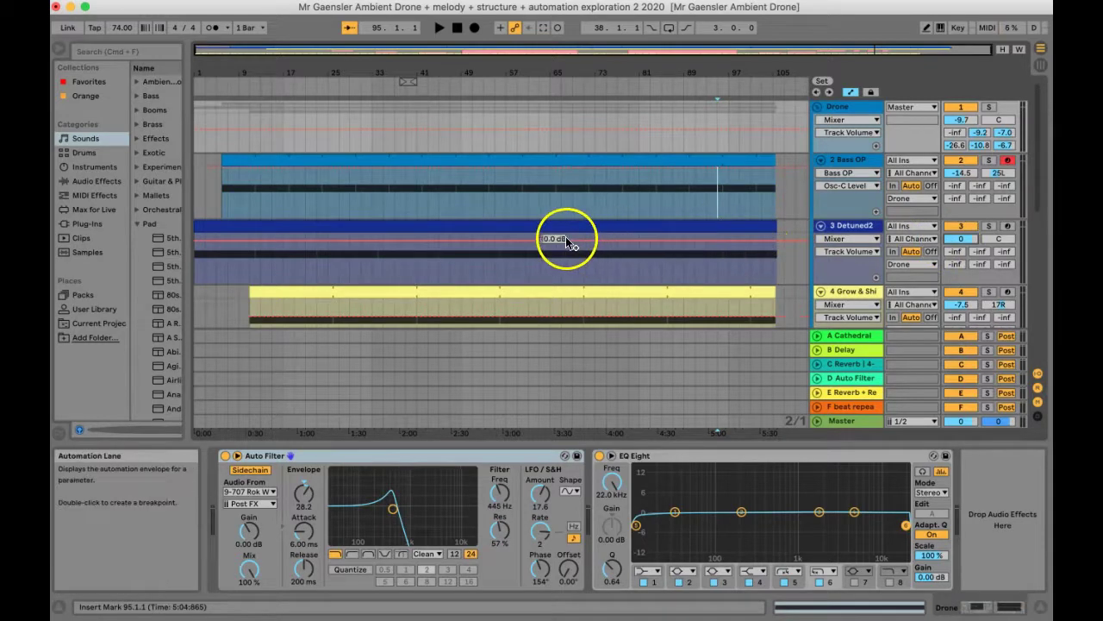
left_click(963, 242)
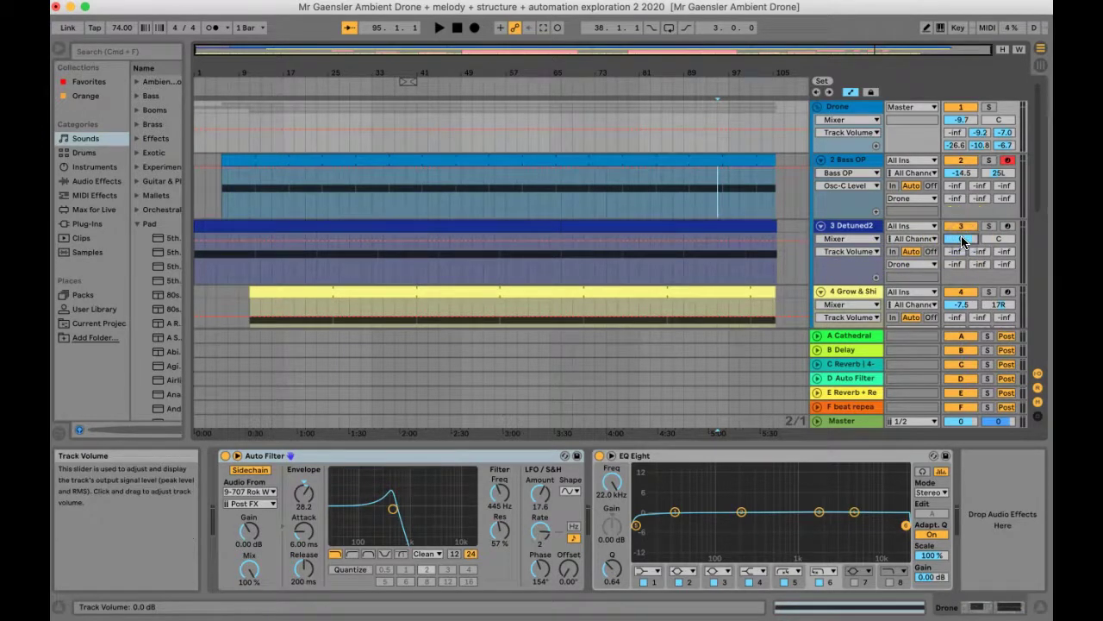
left_click(993, 241)
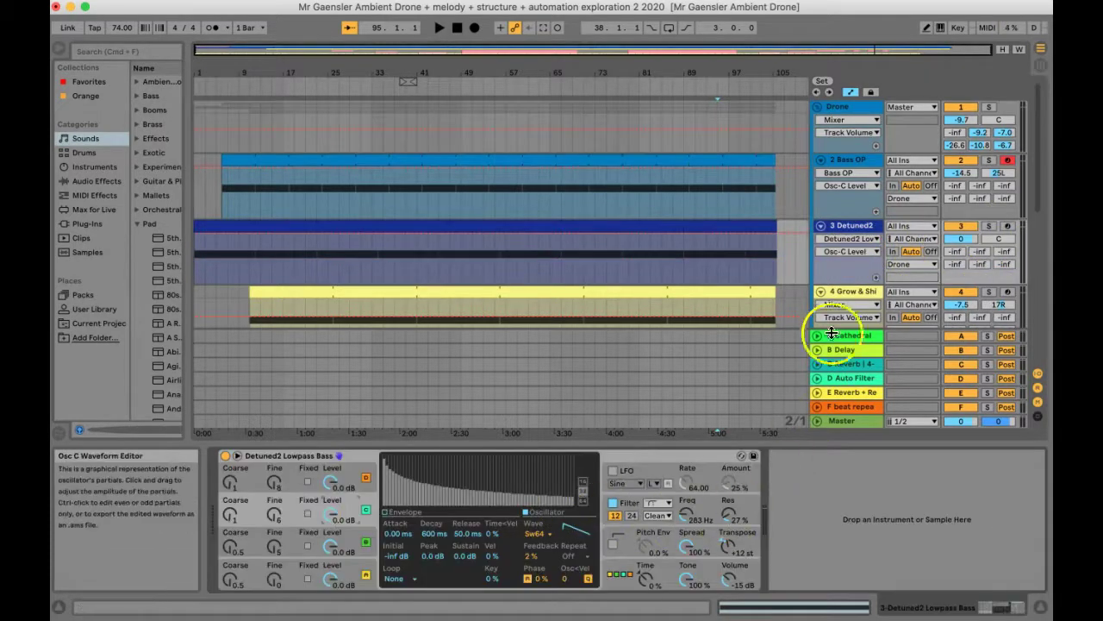
left_click(961, 244)
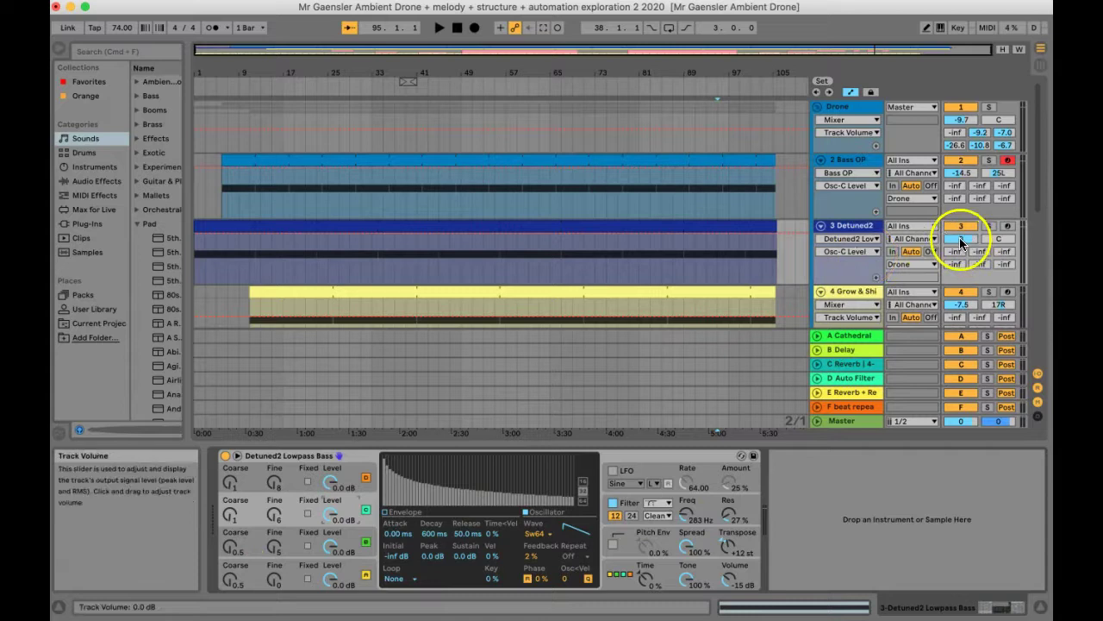
left_click(960, 239)
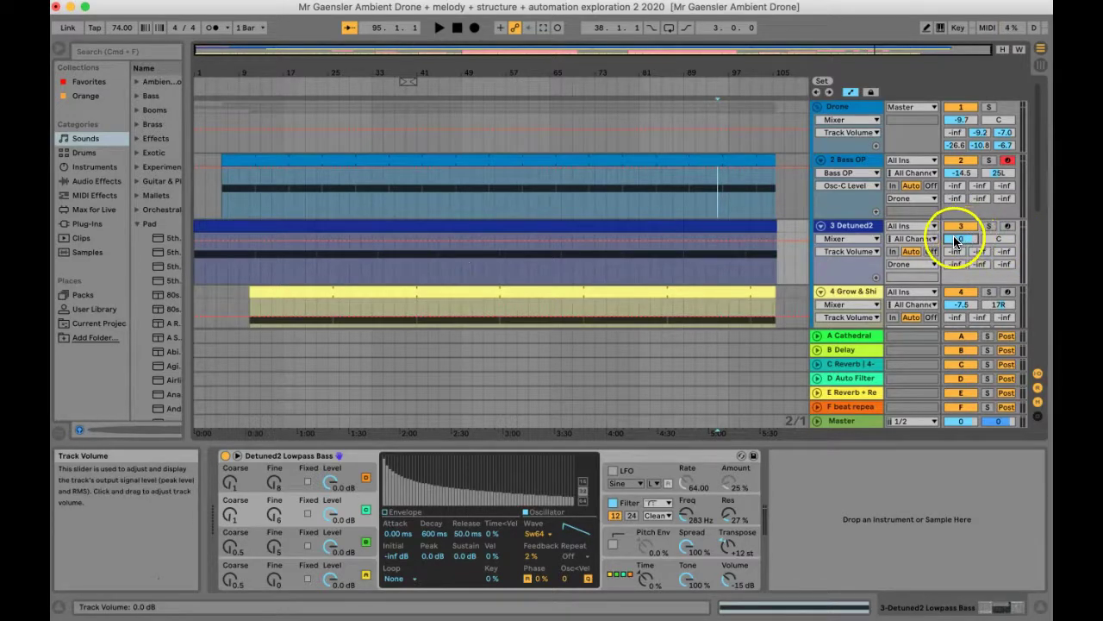
Create a volume fade-in on the Detuned2 track, rising from silence at bar 1 to 0 dB at about bar 7.
left_click(227, 241)
scroll(235, 256, "up", 5)
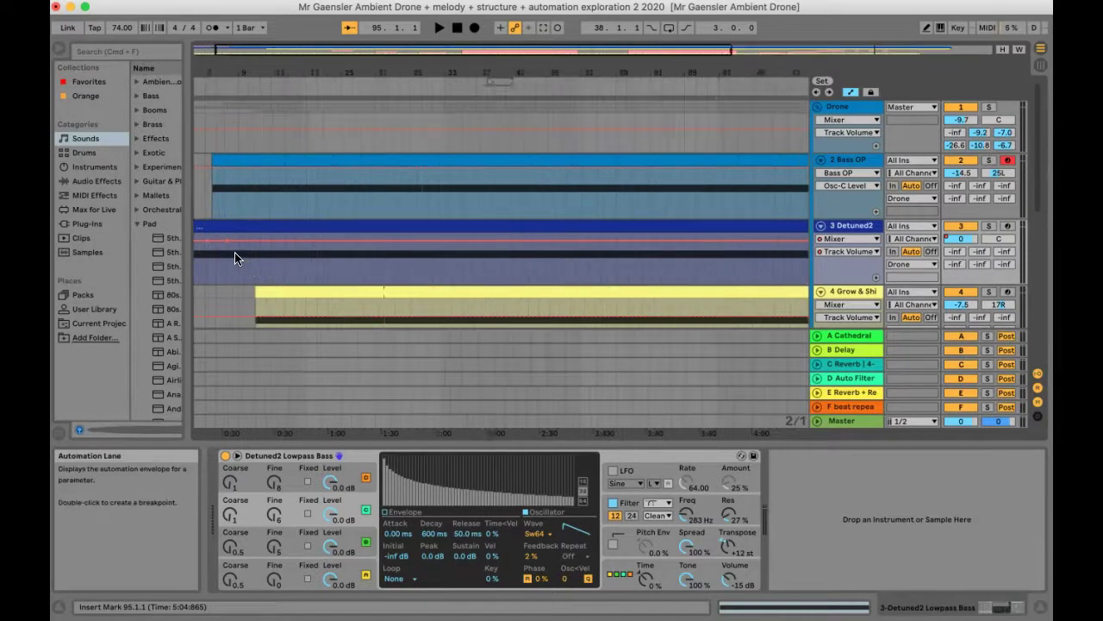
scroll(236, 256, "left", 5)
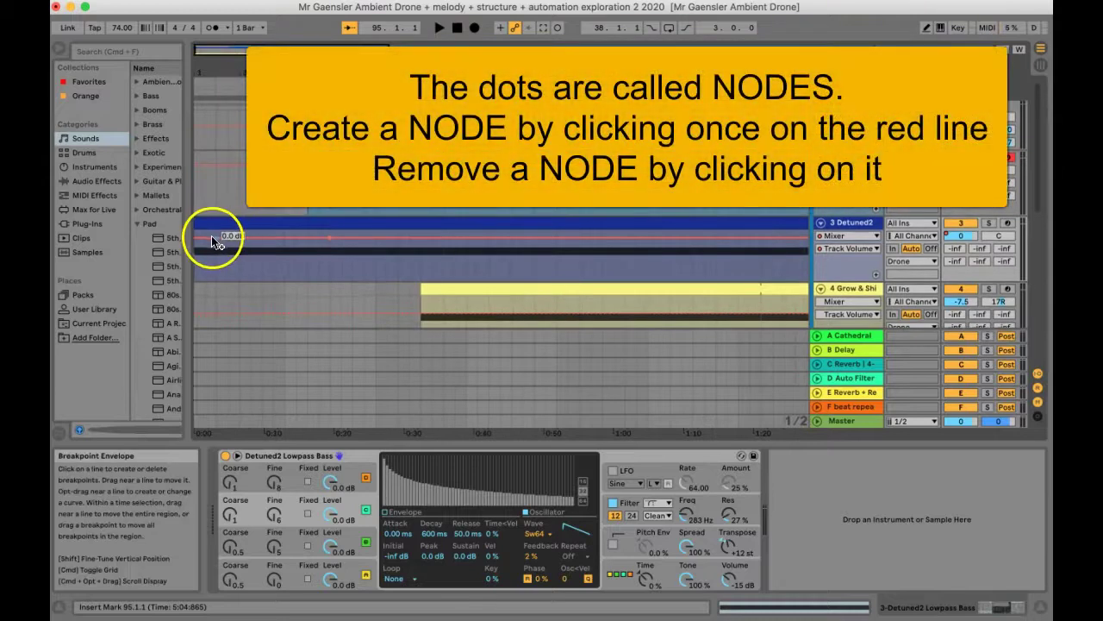
left_click(216, 238)
left_click_drag(215, 239, 196, 278)
Play the arrangement from the start and check the Detuned2 fade-in on its mixer volume in Session View.
left_click(457, 29)
left_click(439, 29)
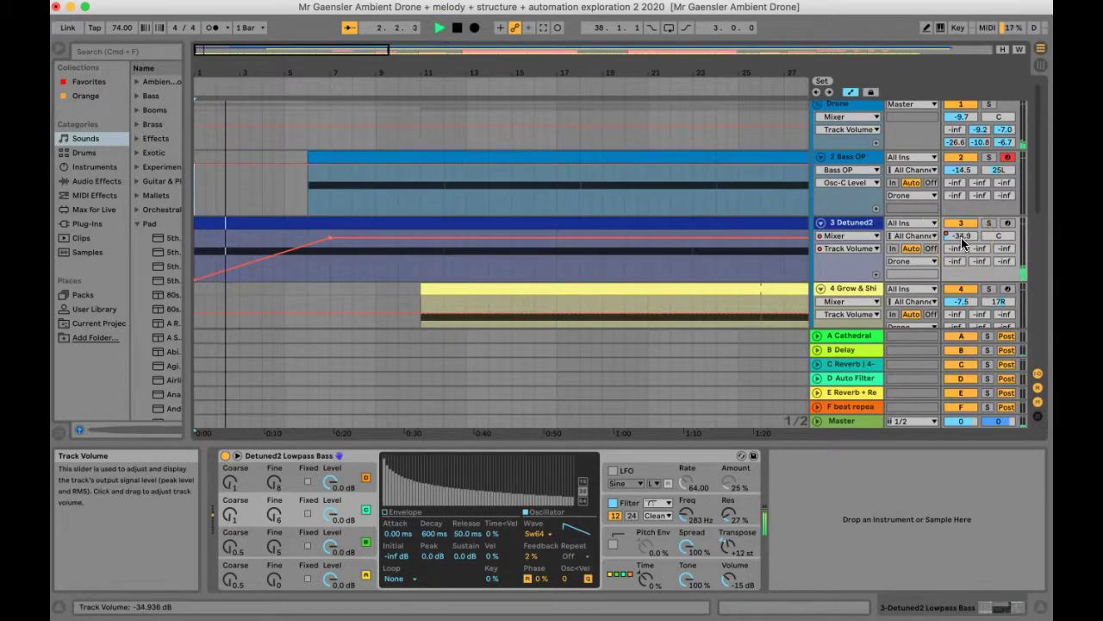
key("Tab")
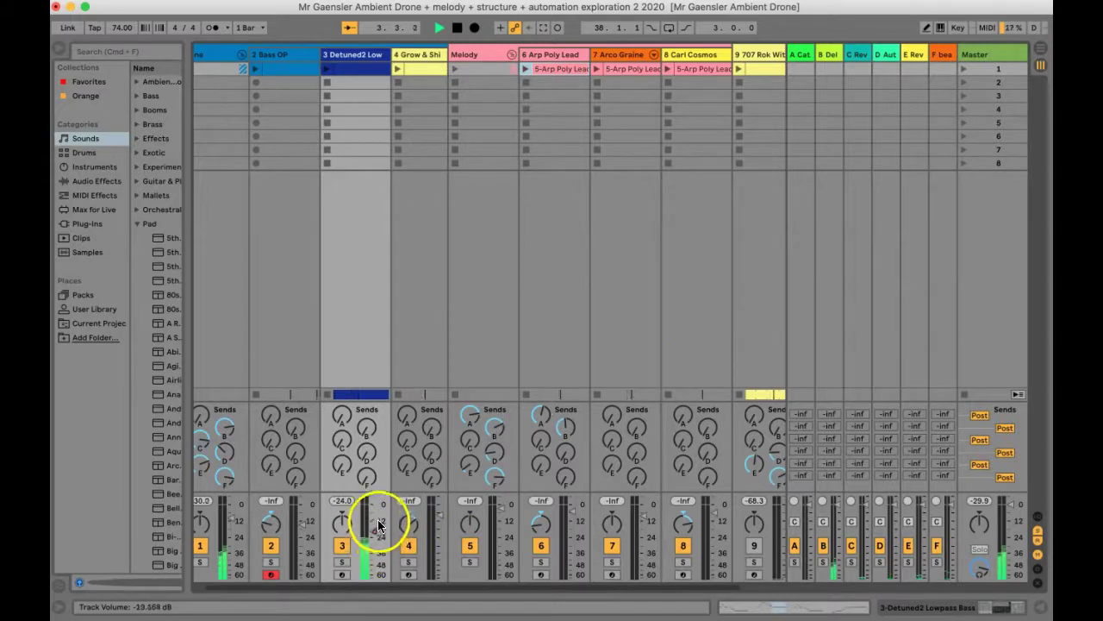
key("Tab")
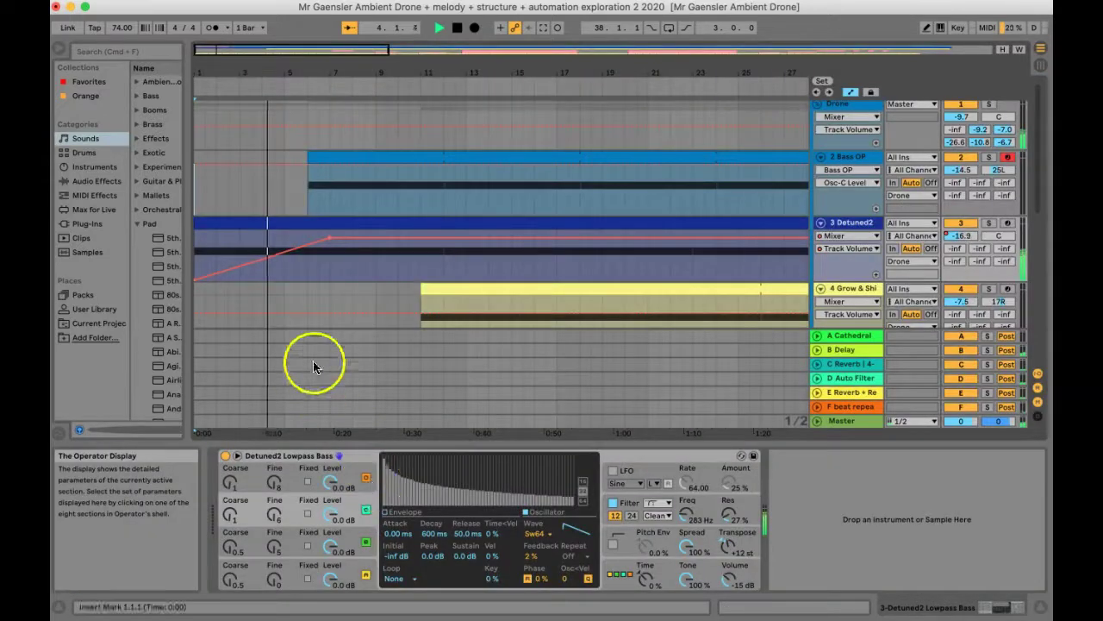
left_click_drag(289, 245, 332, 238)
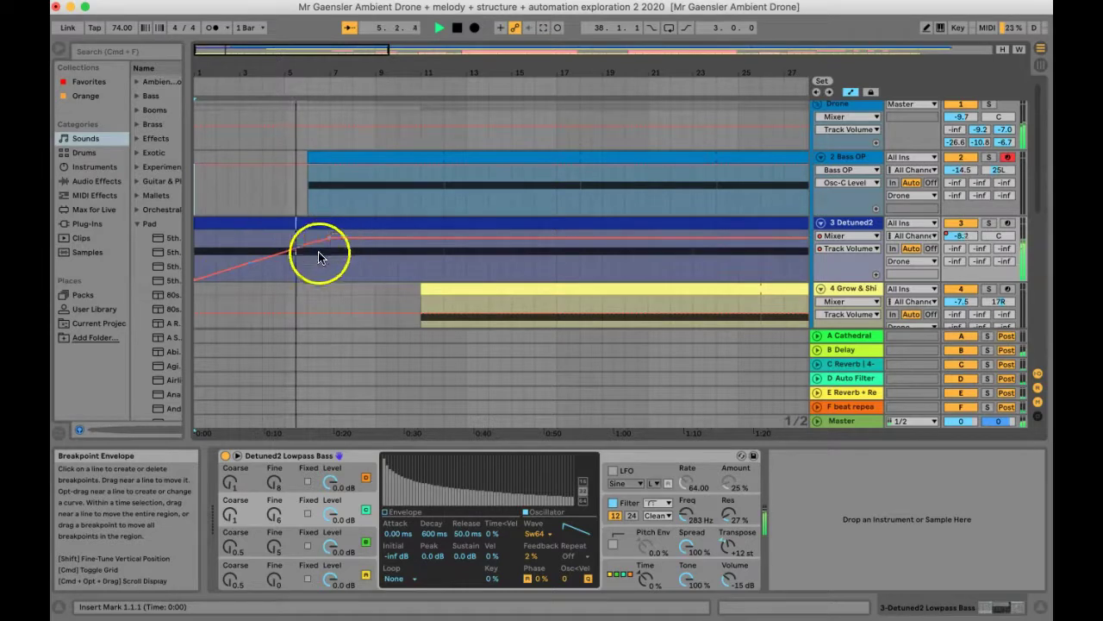
Add a breakpoint of about -15 dB between bars 2 and 3 of the Detuned2 fade-in and play it back.
key("space")
left_click(263, 262)
left_click_drag(262, 263, 228, 256)
key("space")
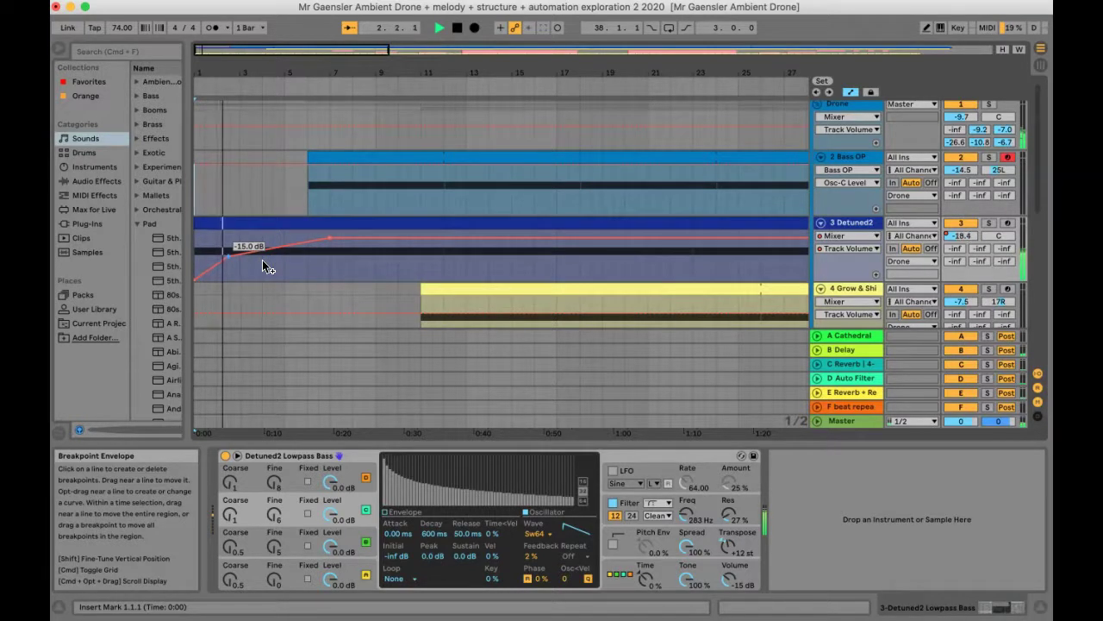
left_click(228, 257)
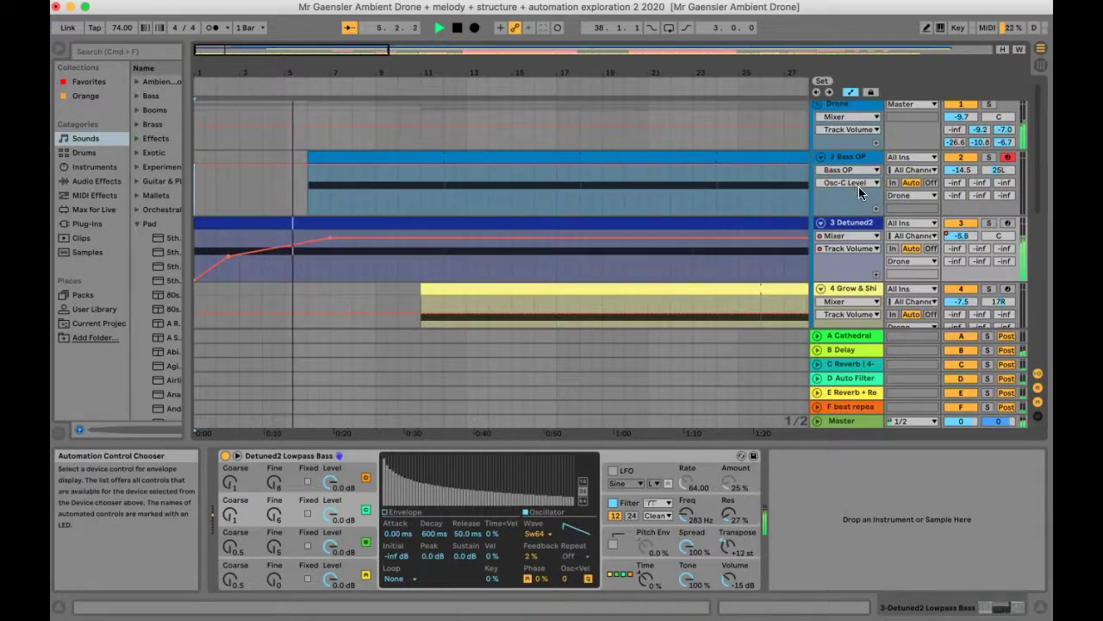
Display the Bass OP Track Volume automation and fade it in from silence at bar 6 to -14.5 dB between bars 9 and 10.
left_click(964, 170)
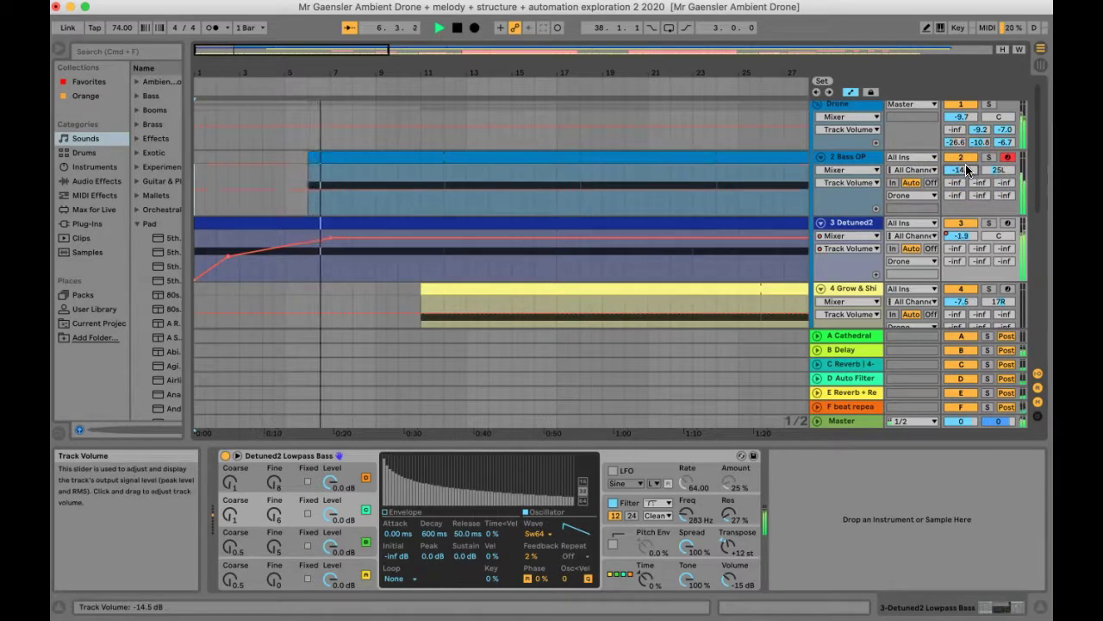
key("space")
left_click(964, 168)
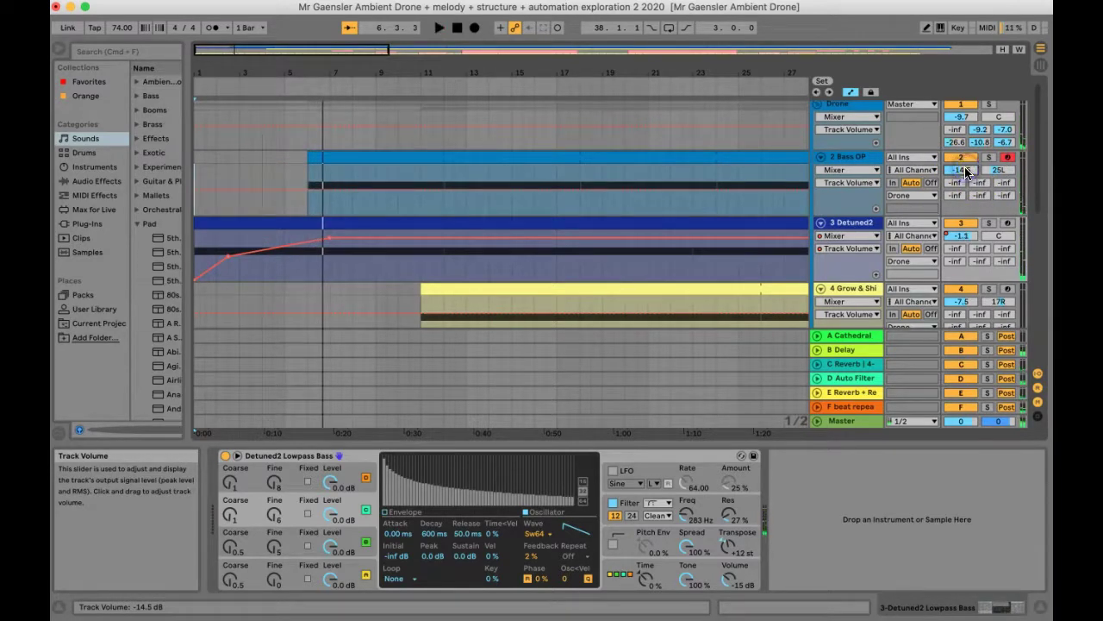
left_click(307, 188)
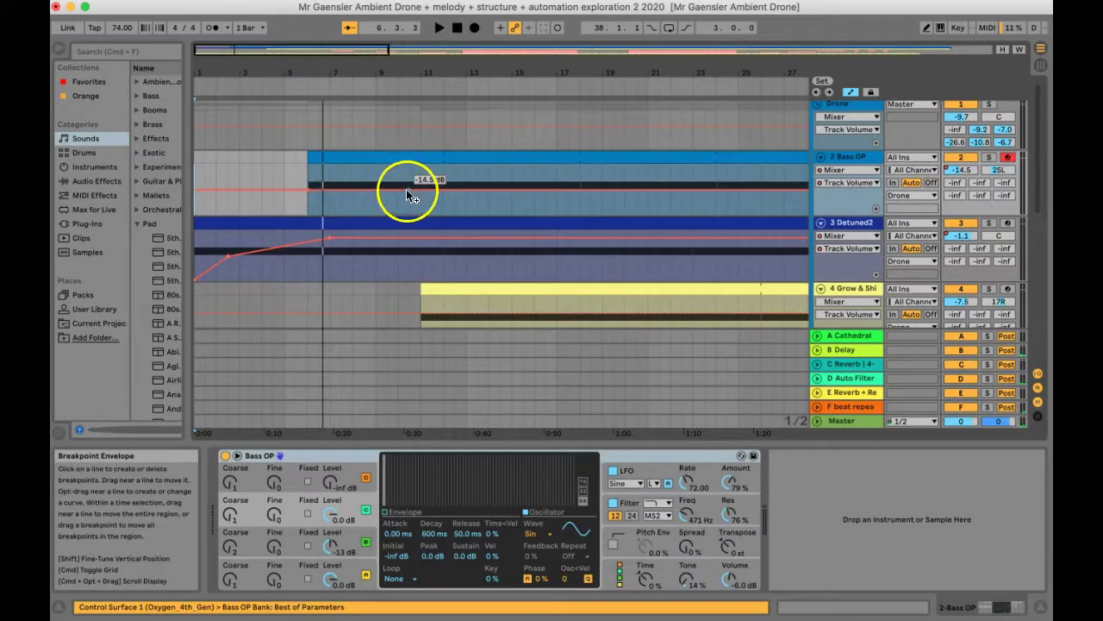
left_click(385, 189)
left_click_drag(307, 189, 309, 194)
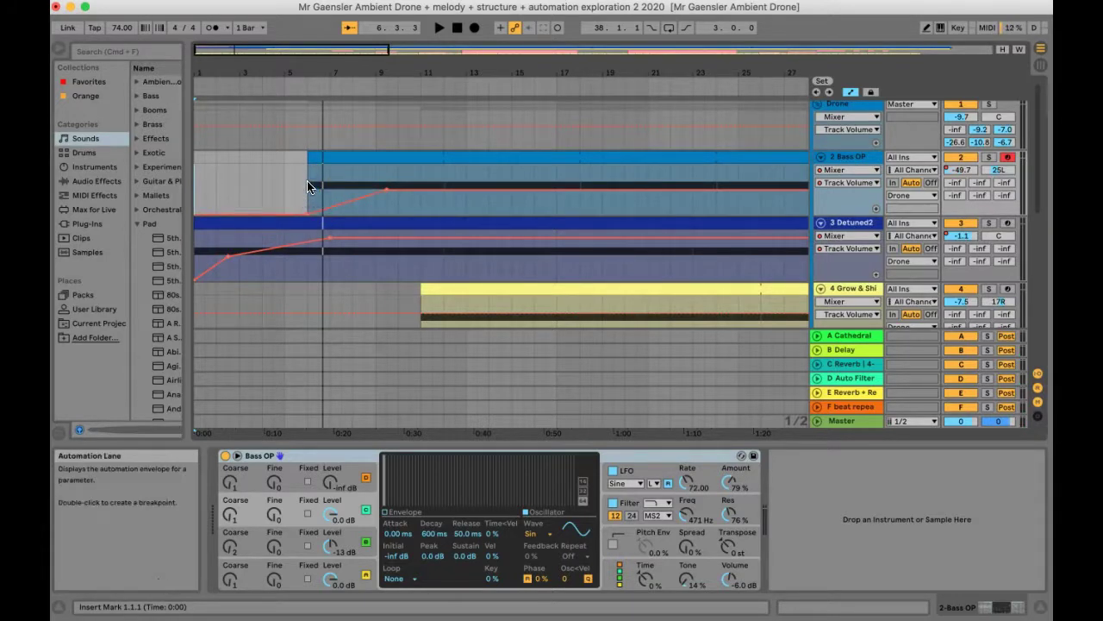
Raise the Bass OP volume automation ahead of its clip to about -8.9 dB and play from bar 6.
double_click(306, 184)
key("space")
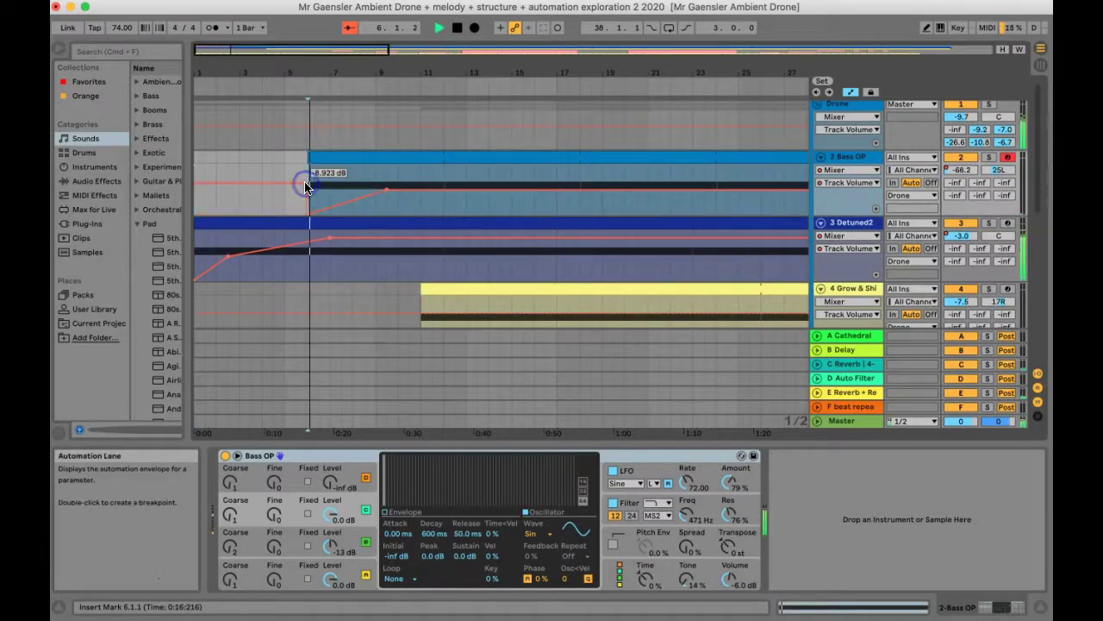
left_click(351, 194)
Create a volume fade-in on the Grow & Shine track, rising from silence at bar 11 to -7.5 dB at about bar 17.
scroll(427, 254, "down", 3)
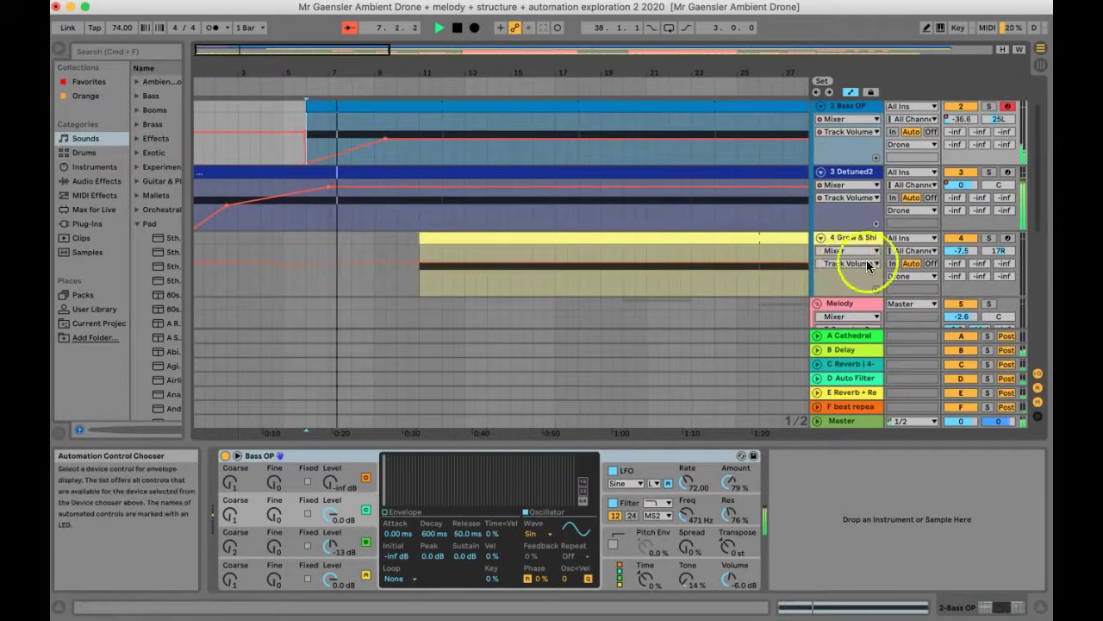
left_click(963, 253)
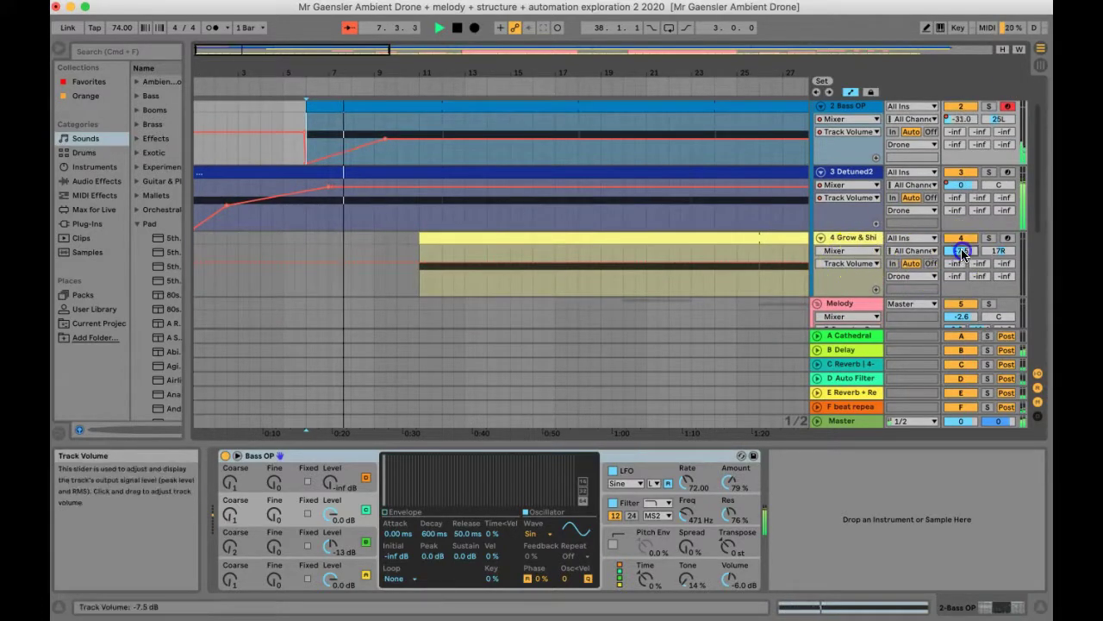
left_click(420, 262)
left_click(509, 263)
left_click_drag(422, 268, 422, 293)
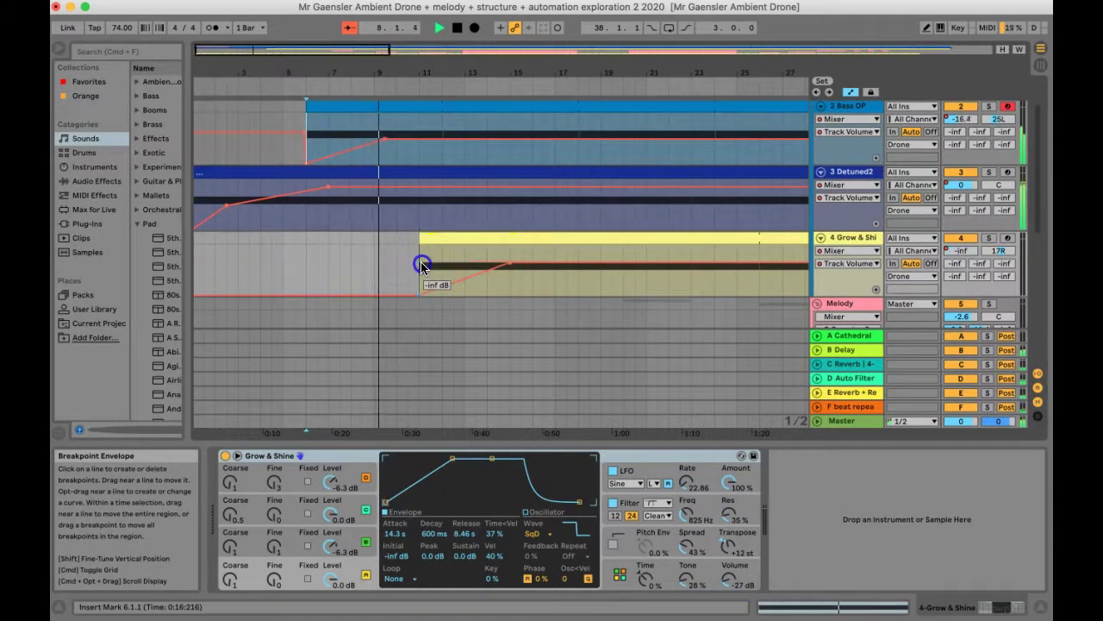
left_click(511, 264)
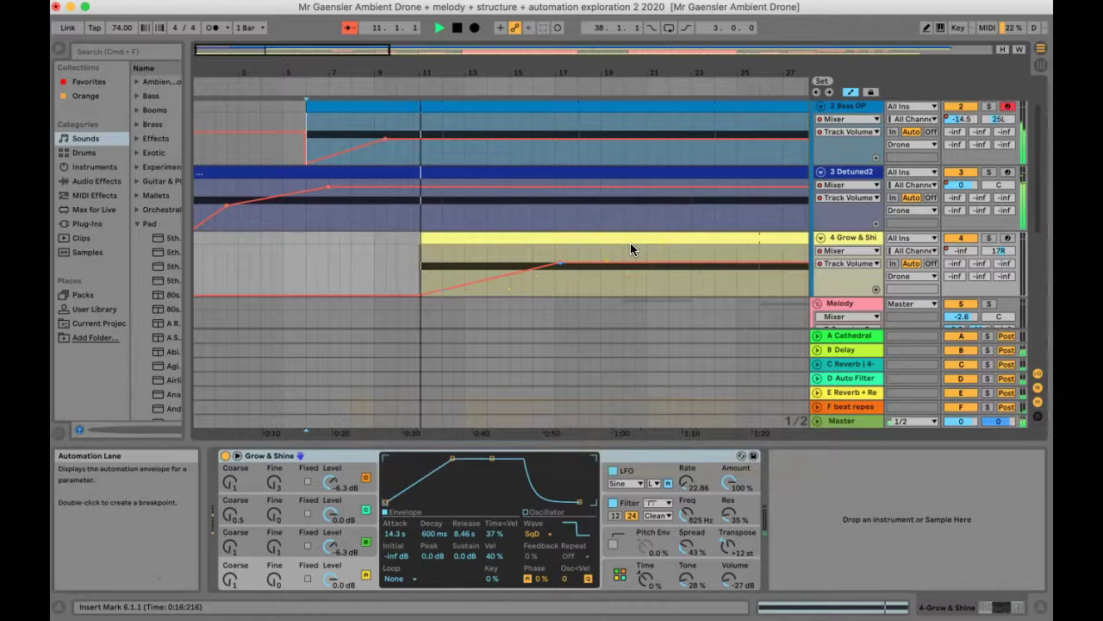
Place the insert marker at bar 23 in the Detuned2 track.
scroll(630, 248, "down", 1)
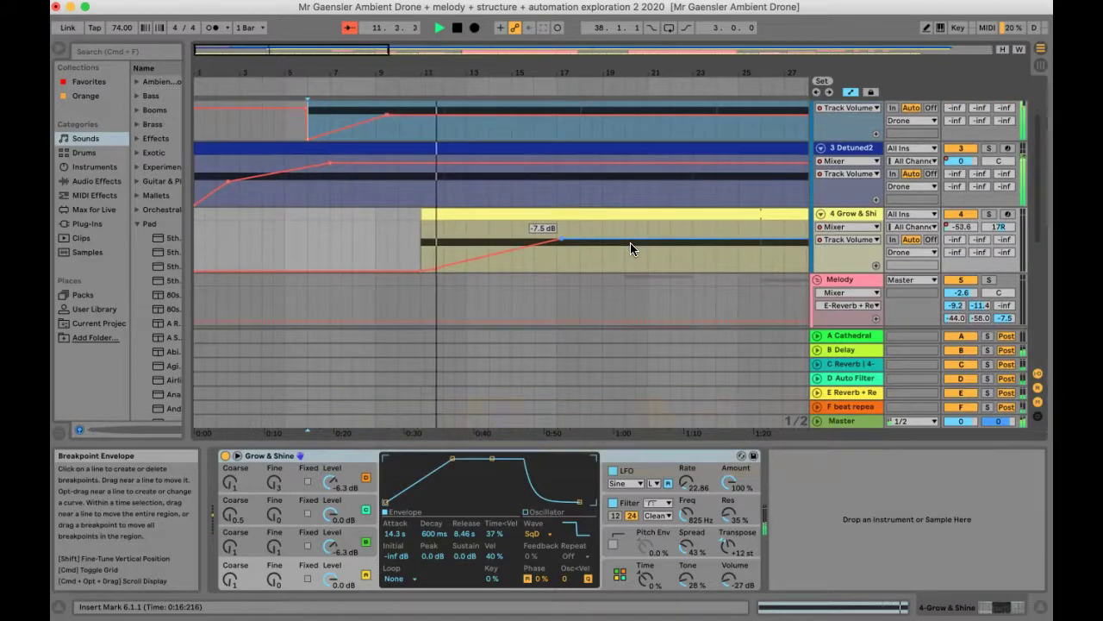
scroll(630, 242, "up", 3)
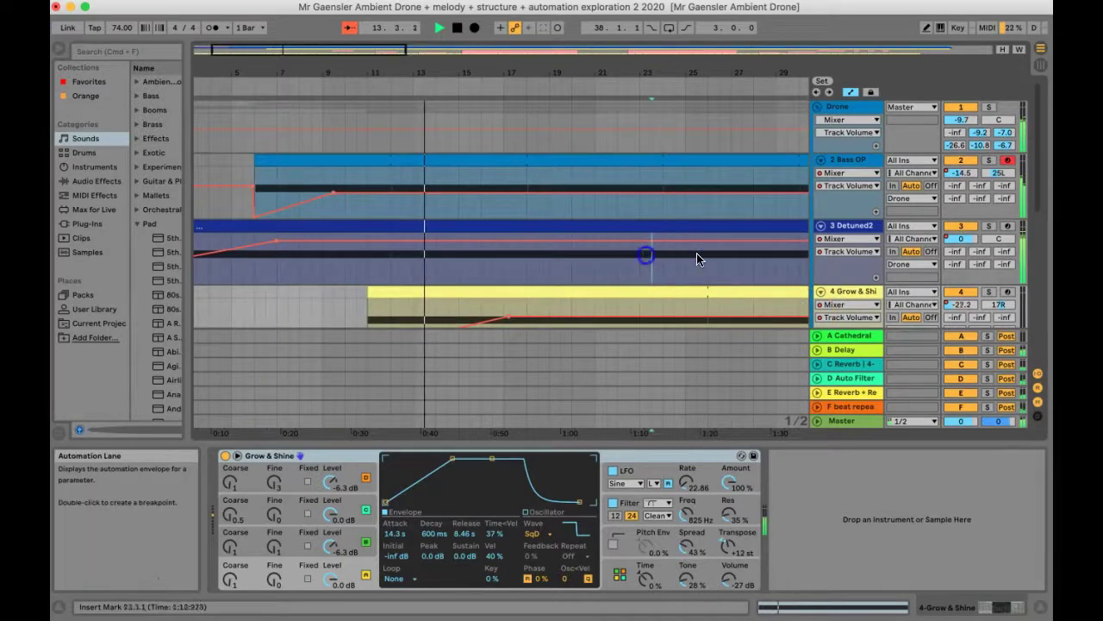
left_click(652, 254)
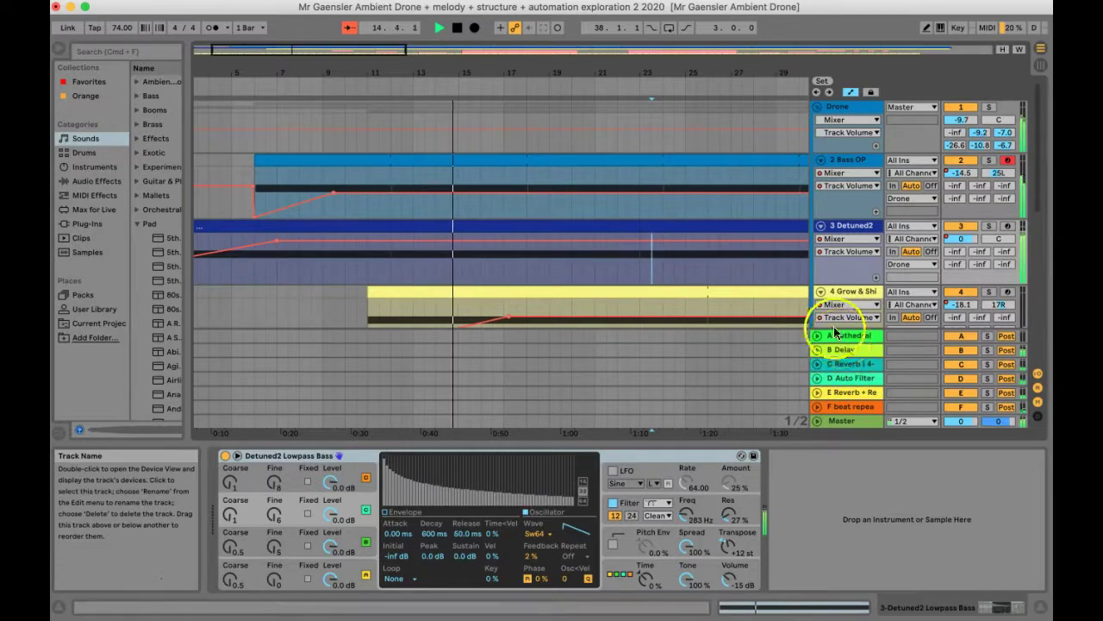
scroll(686, 205, "down", 2)
scroll(687, 204, "down", 3)
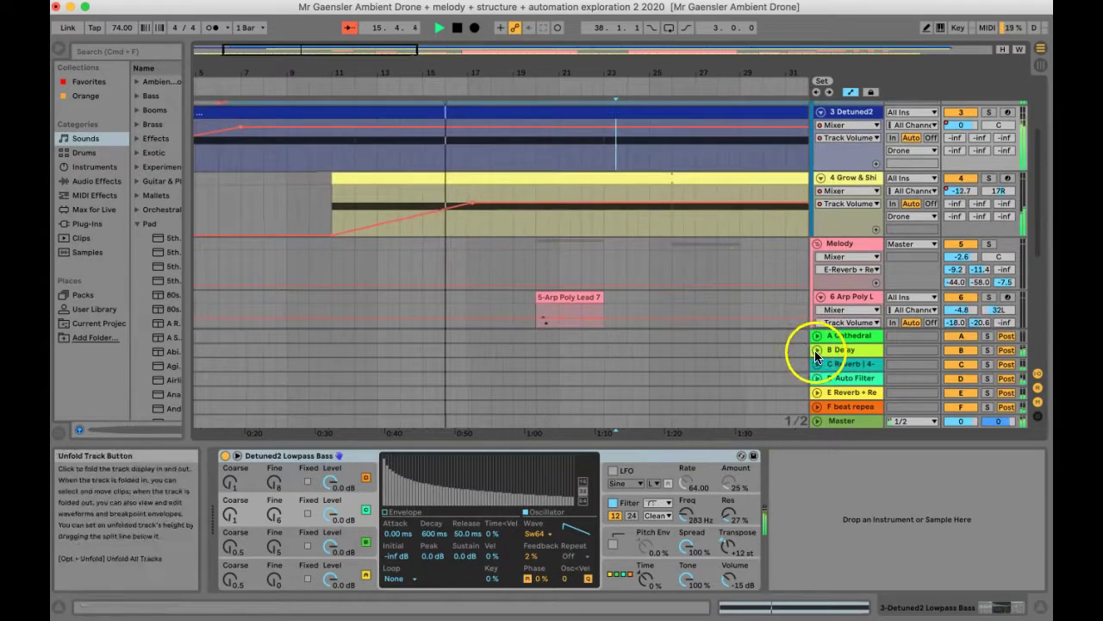
Solo the D Auto Filter return track, unfold it and display its Track Volume automation.
left_click(988, 380)
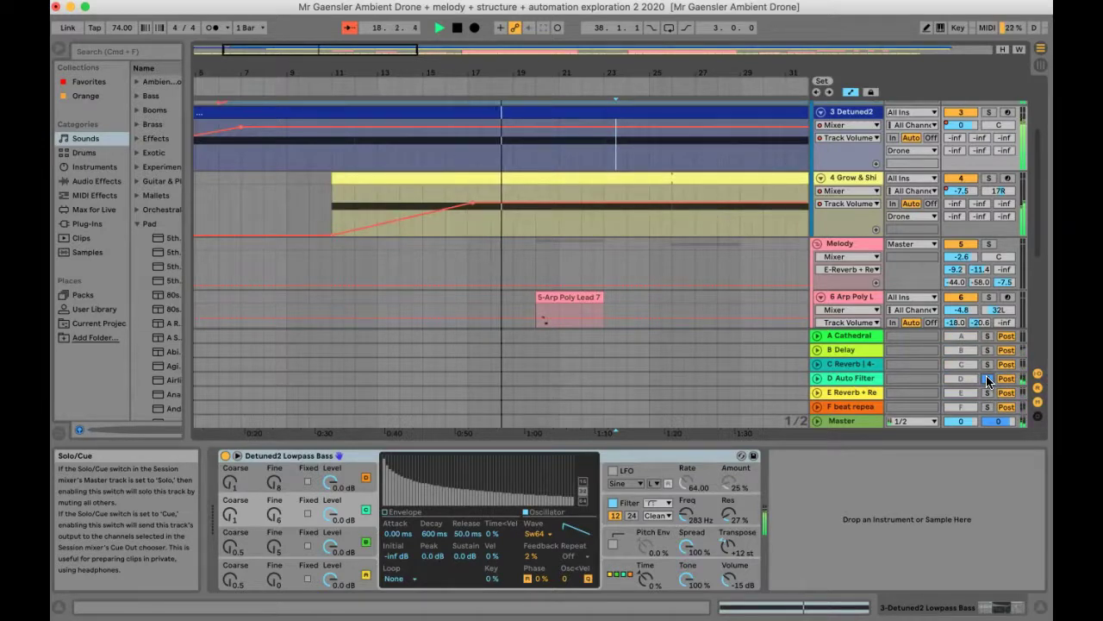
left_click(816, 379)
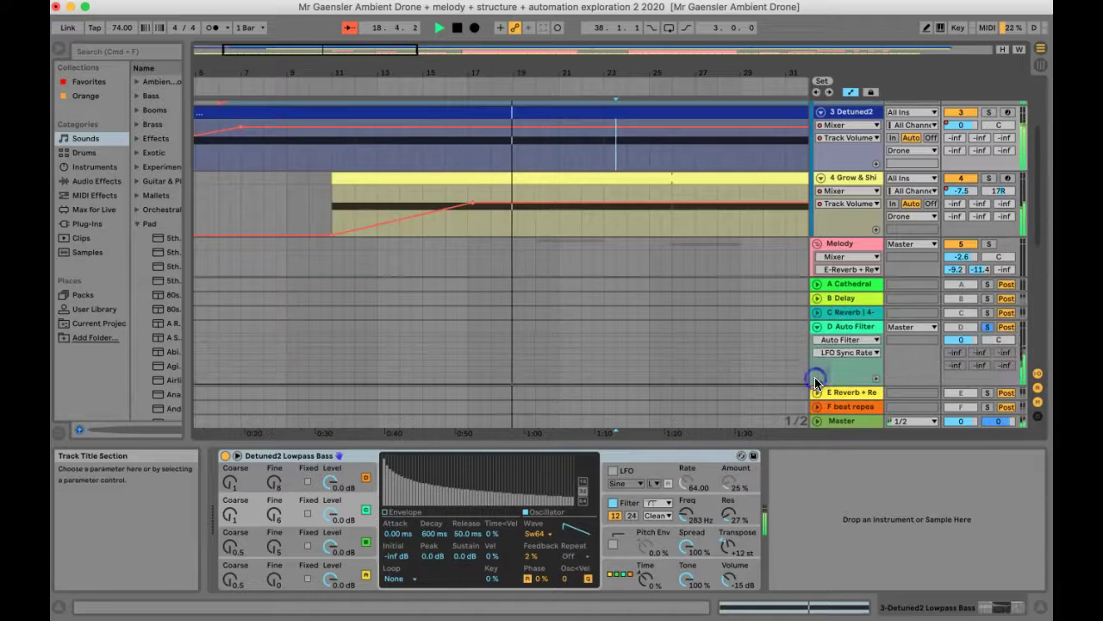
left_click(851, 330)
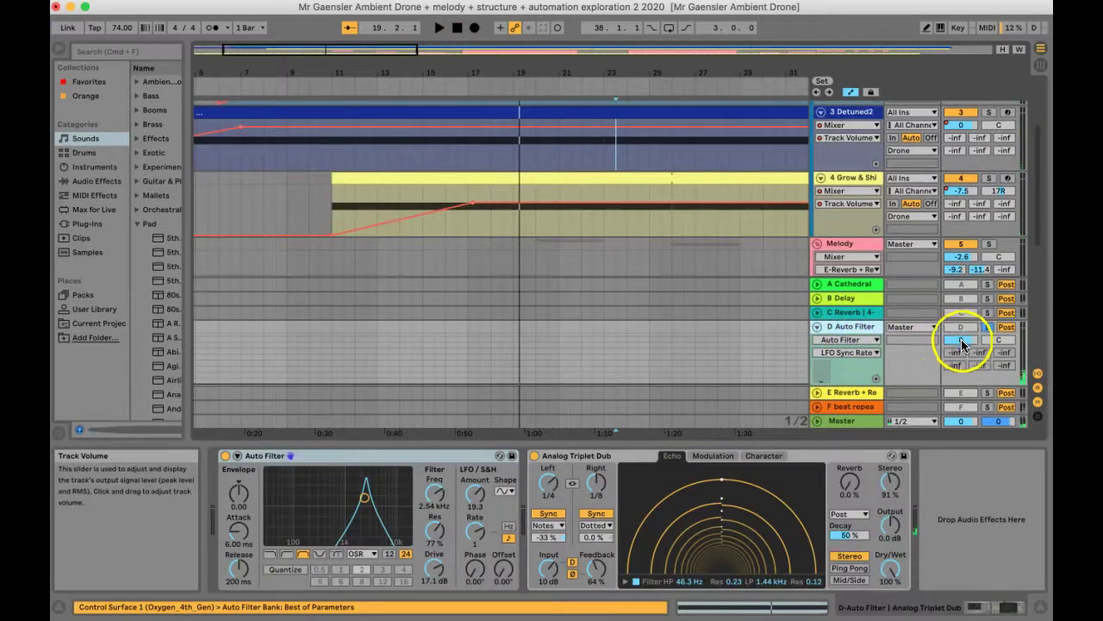
left_click(962, 341)
left_click(828, 324)
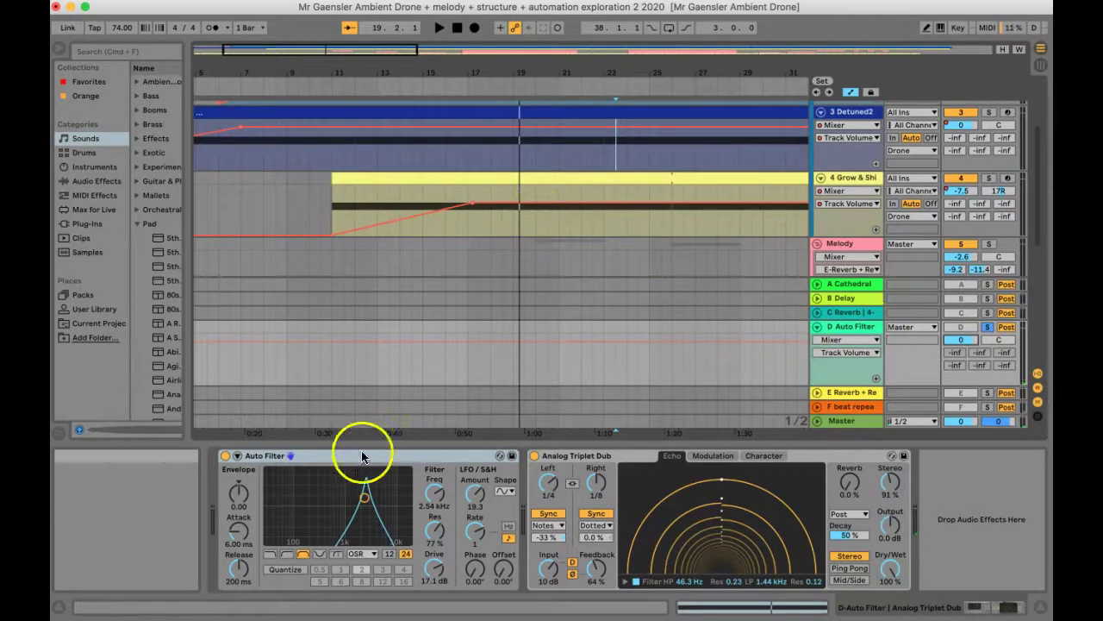
Create a volume fade-in on the D Auto Filter return, rising from silence at bar 1 to 0 dB at about bar 15.
scroll(396, 161, "down", 2)
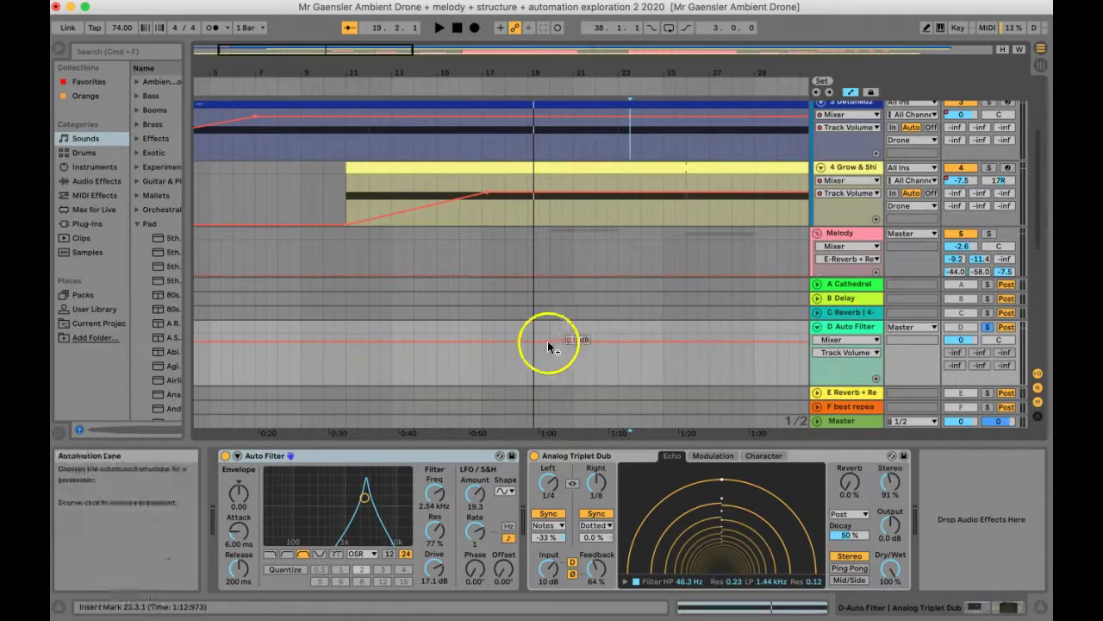
left_click_drag(530, 343, 194, 384)
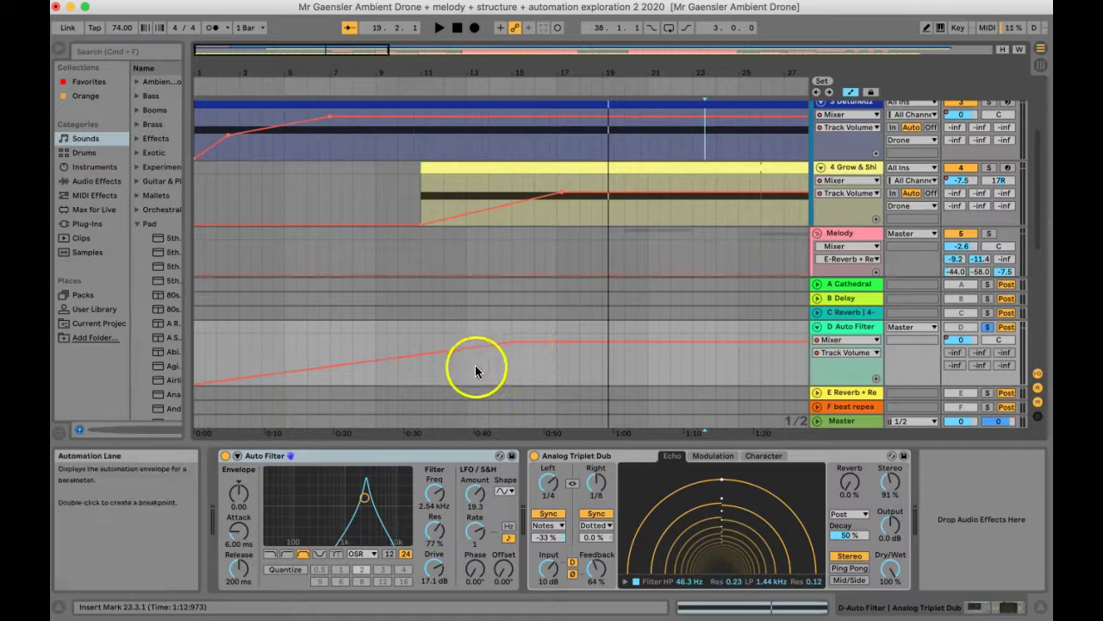
scroll(344, 363, "down", 1)
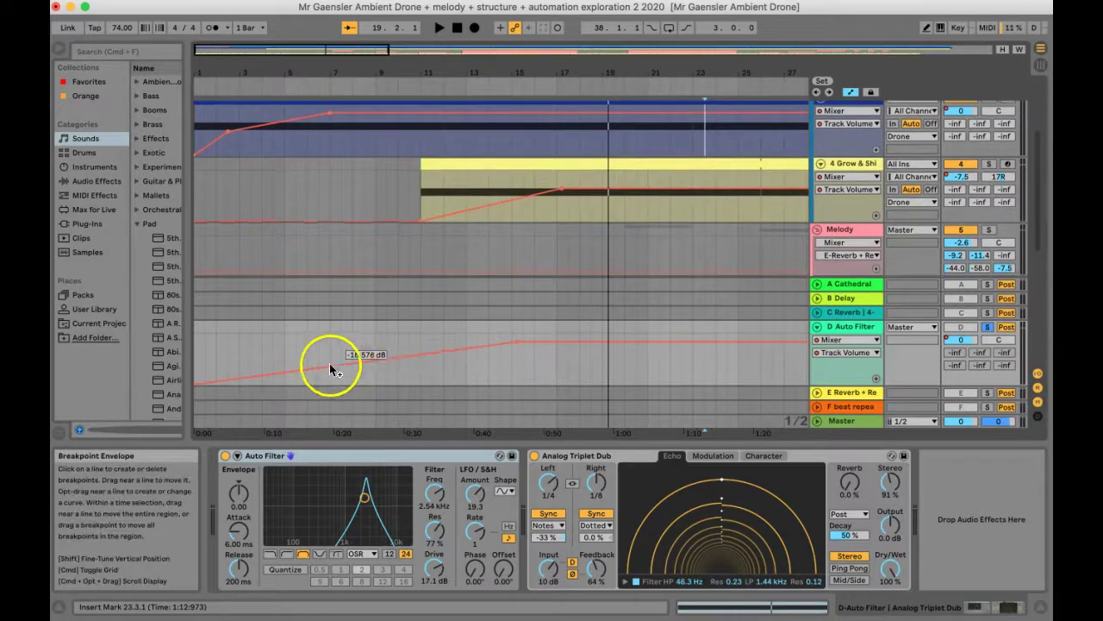
left_click(198, 381)
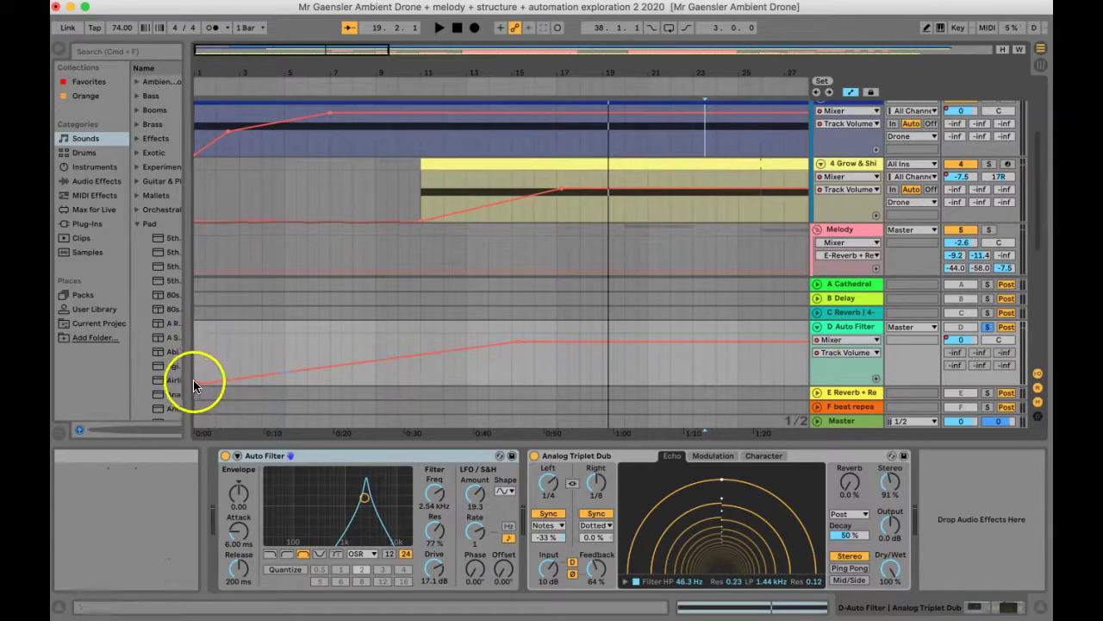
left_click(195, 385)
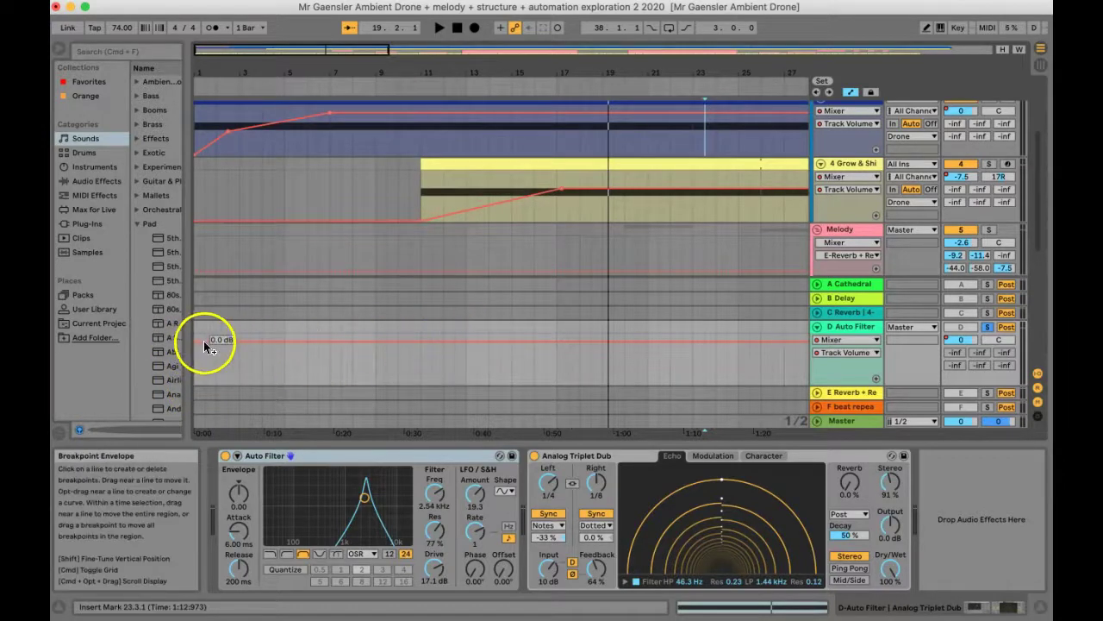
key("super+z")
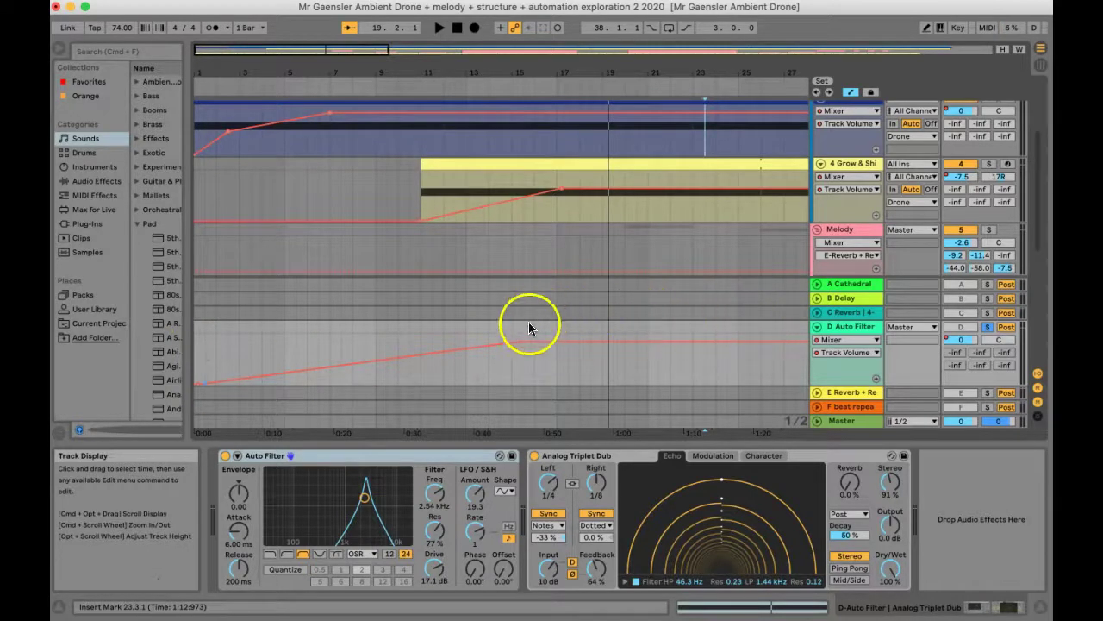
Play from bar 17 to audition the D Auto Filter return, stop playback and take the return out of solo.
left_click(553, 362)
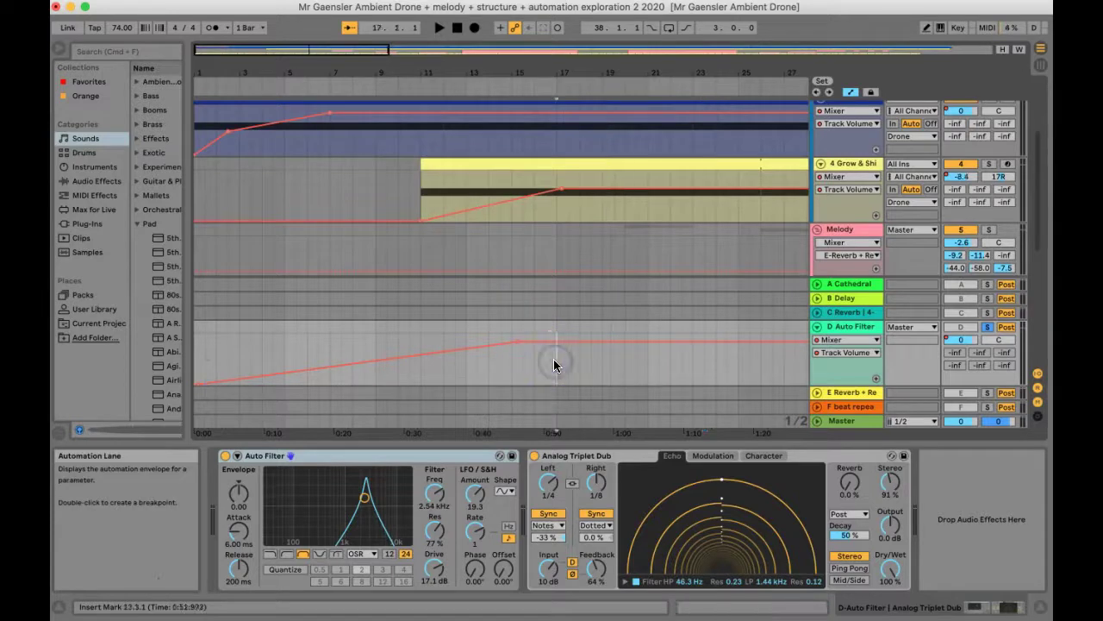
scroll(554, 359, "down", 1)
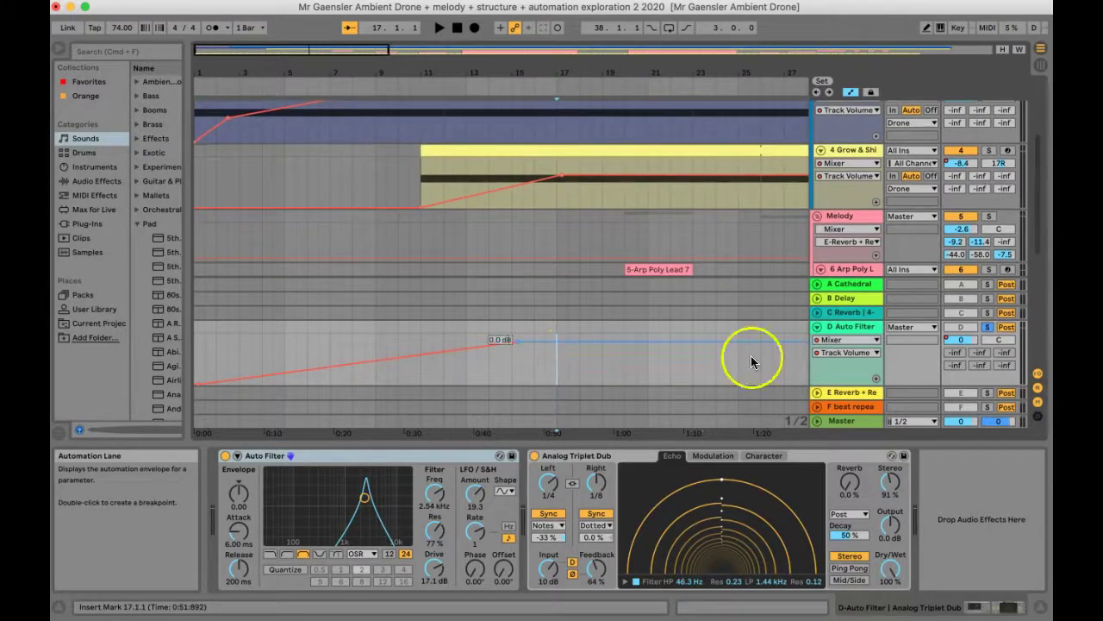
key("space")
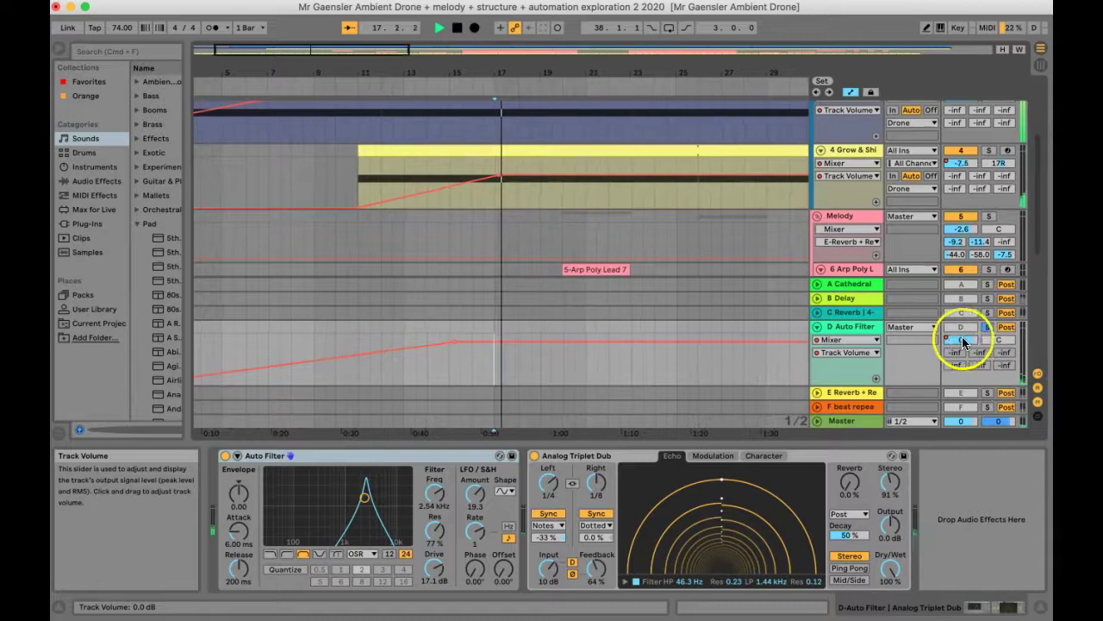
left_click(986, 330)
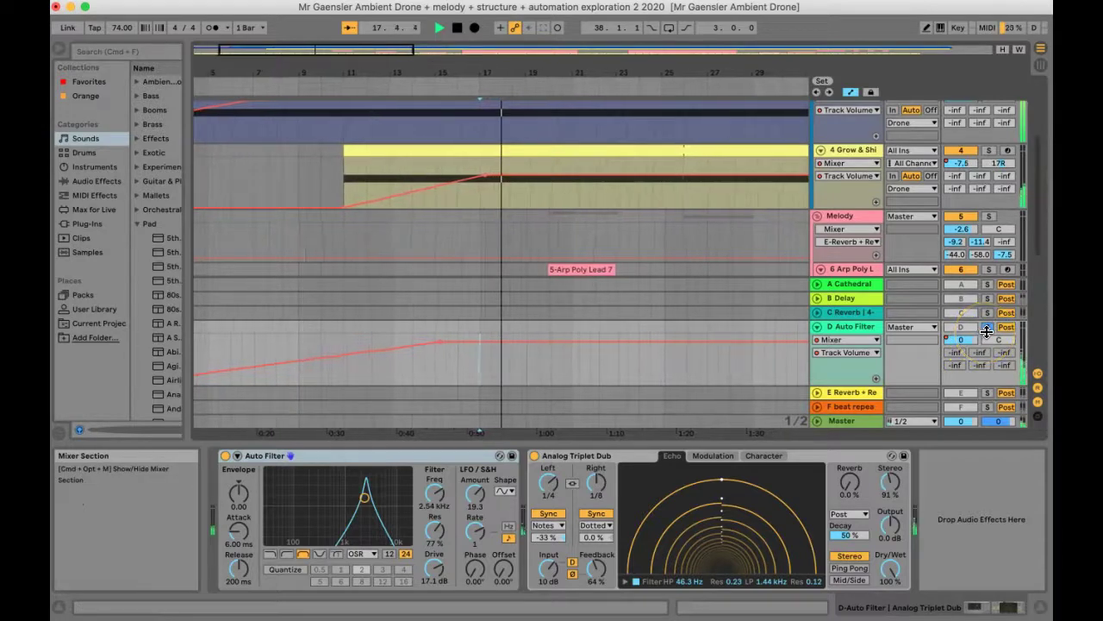
key("space")
left_click(987, 328)
left_click_drag(362, 352, 200, 352)
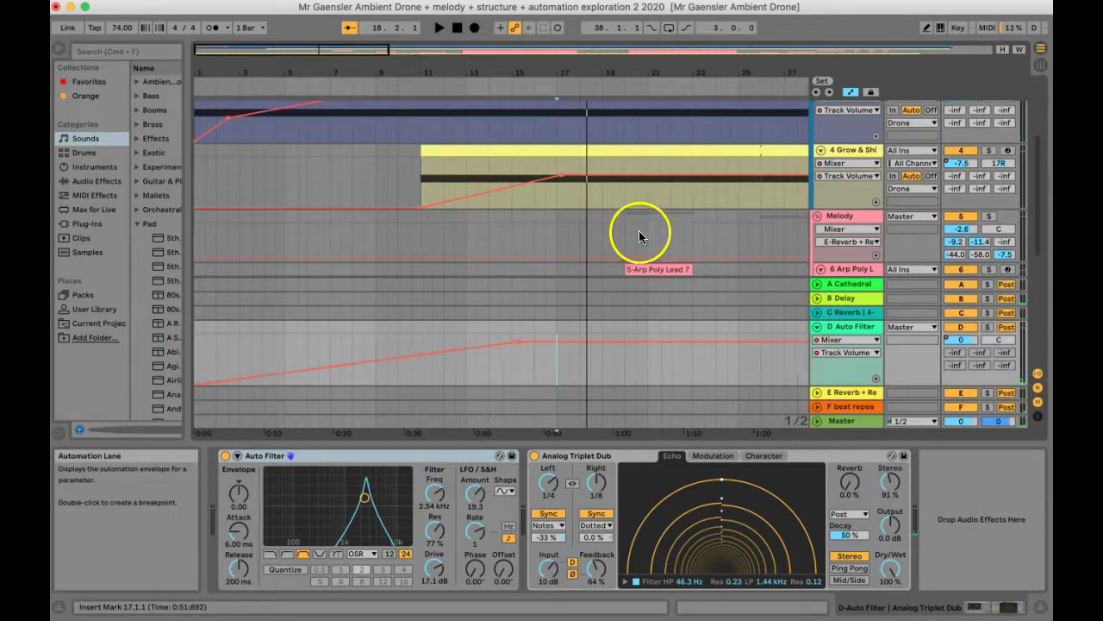
Find the melody clips in the arrangement and play from bar 15 in the Arco Grainer track.
scroll(639, 232, "down", 5)
scroll(639, 232, "right", 2)
scroll(332, 231, "down", 3)
scroll(332, 231, "left", 1)
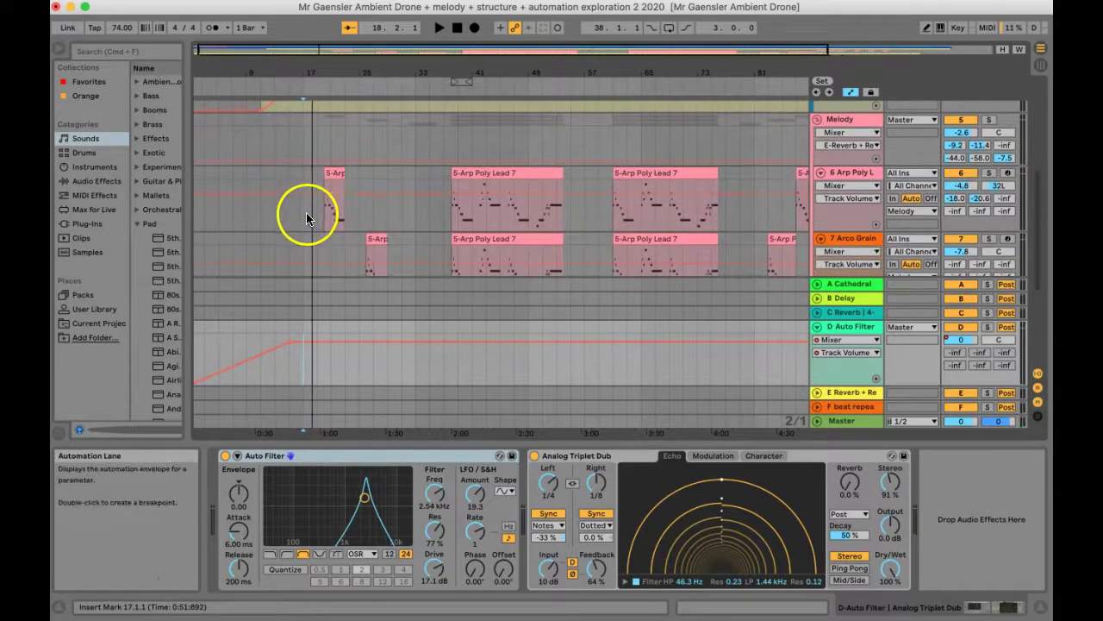
scroll(262, 219, "up", 2)
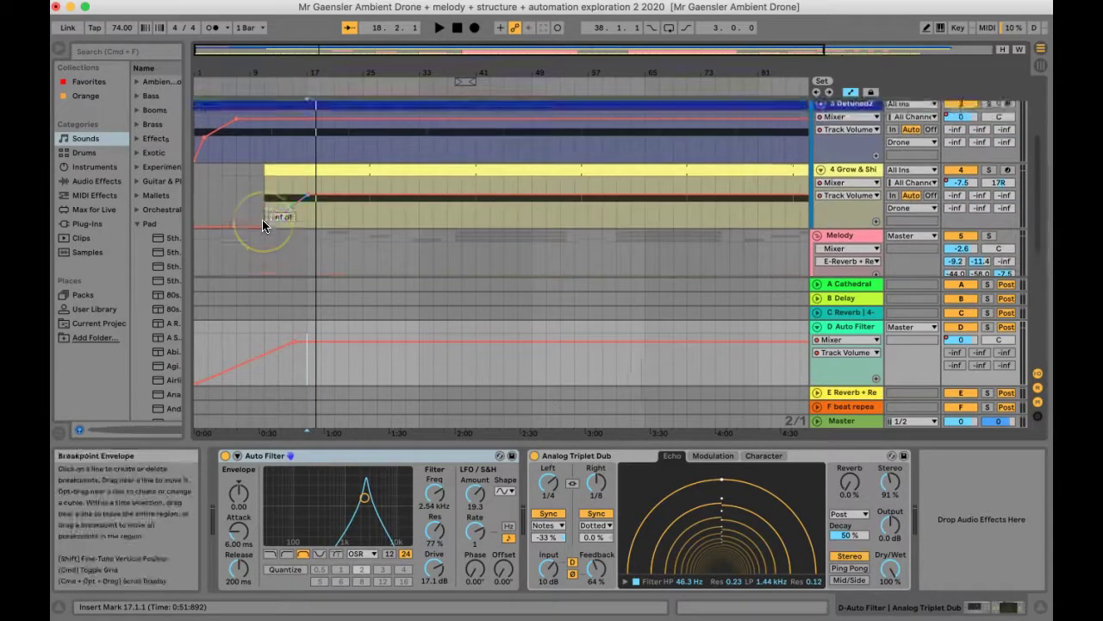
scroll(296, 321, "down", 3)
left_click(283, 239)
key("space")
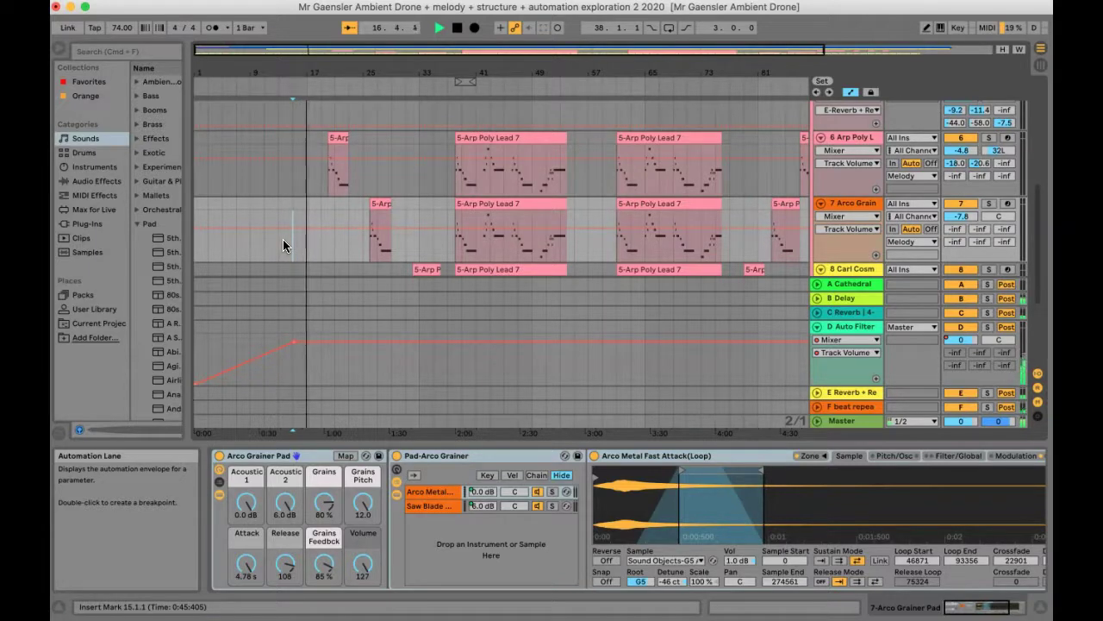
Restart playback from bar 19, listen to the first Arp Poly Lead clip's entry and stop.
left_click(321, 217)
key("space")
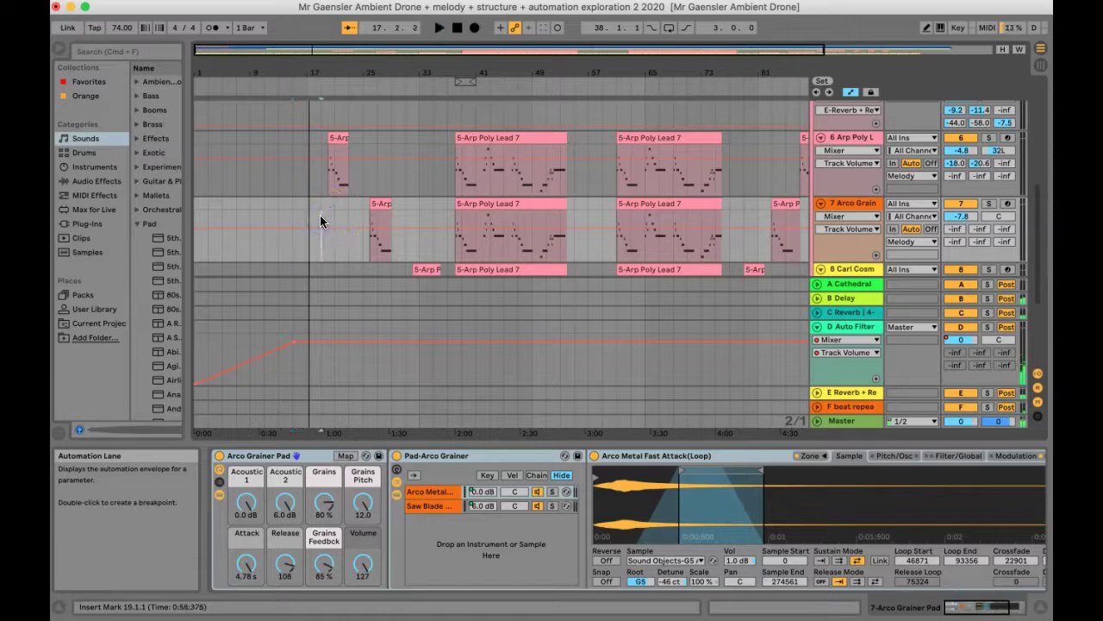
key("space")
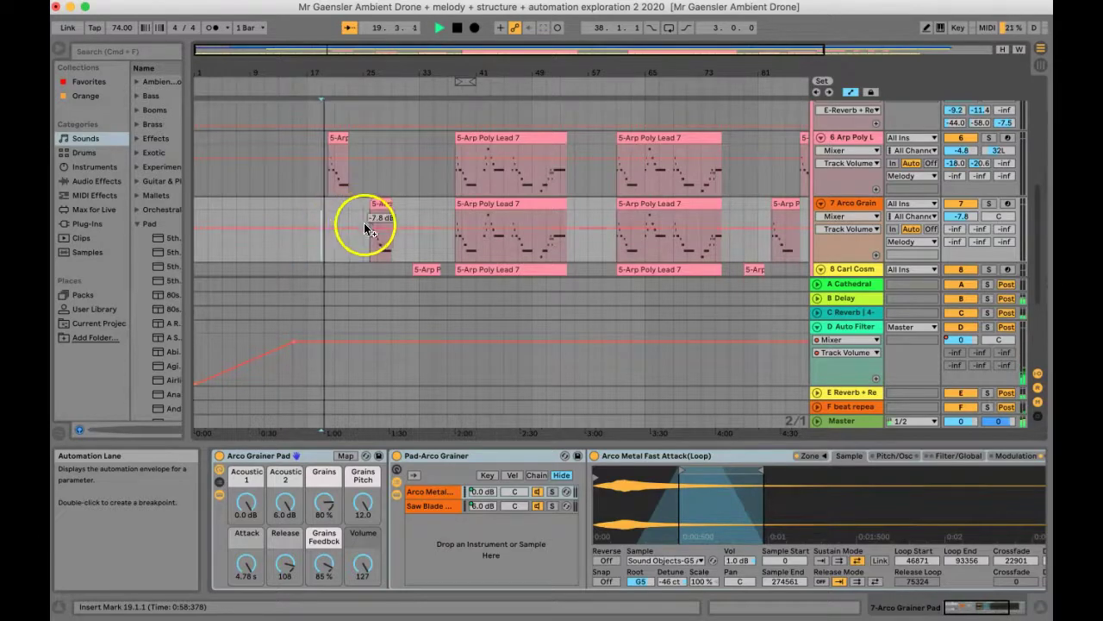
left_click_drag(364, 223, 426, 226)
left_click(535, 207)
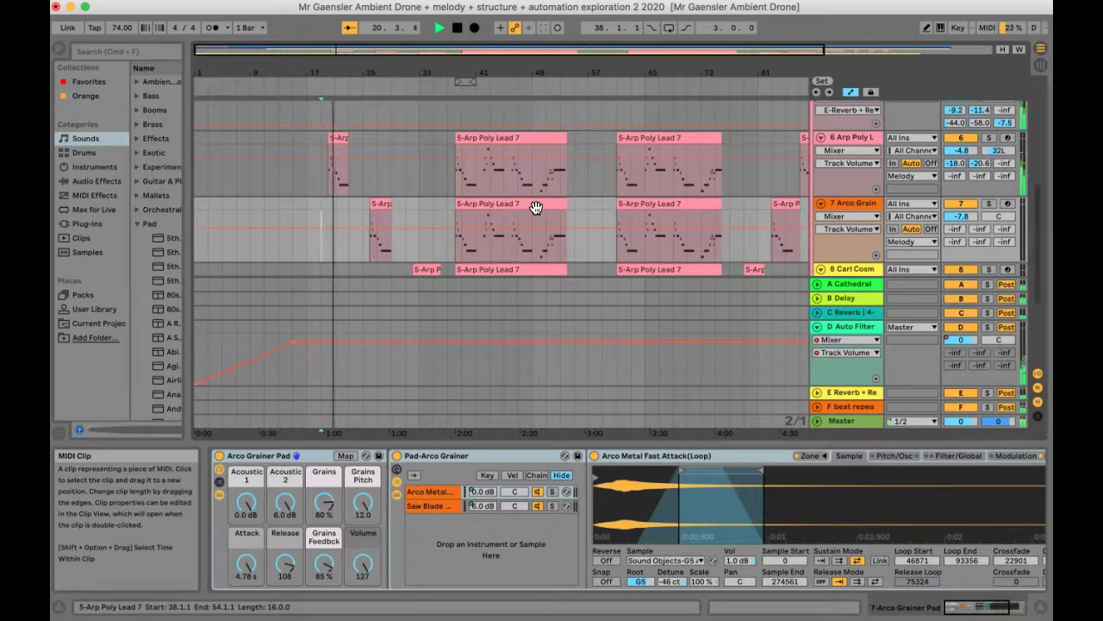
left_click(500, 205)
left_click(404, 177)
key("space")
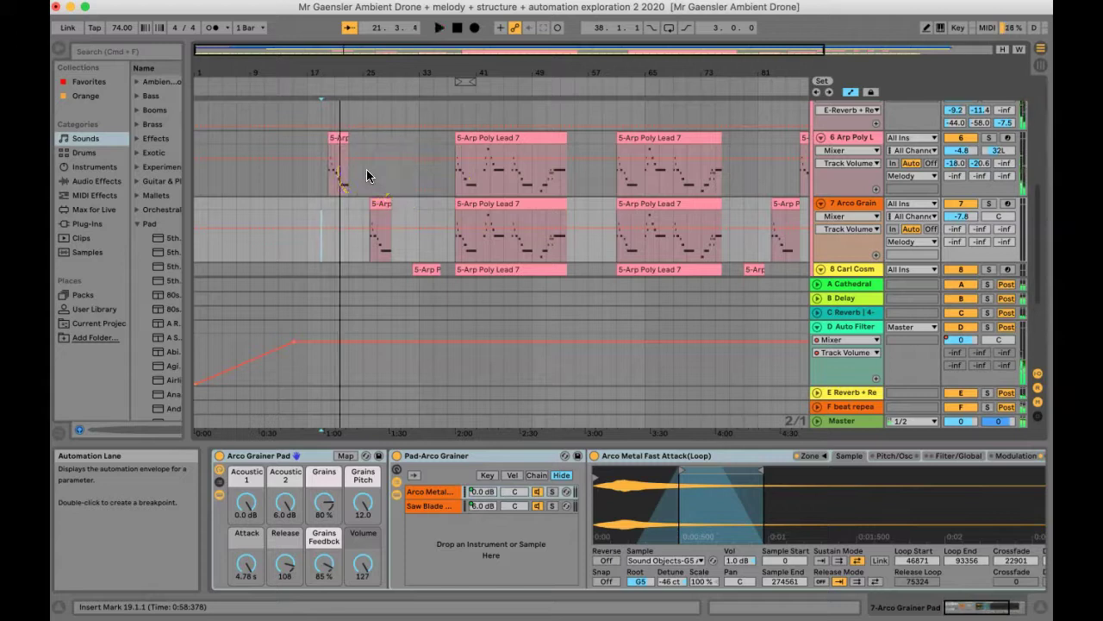
Select the Melody group track and display its Track Volume automation.
left_click(805, 168)
scroll(820, 169, "up", 1)
scroll(820, 169, "up", 2)
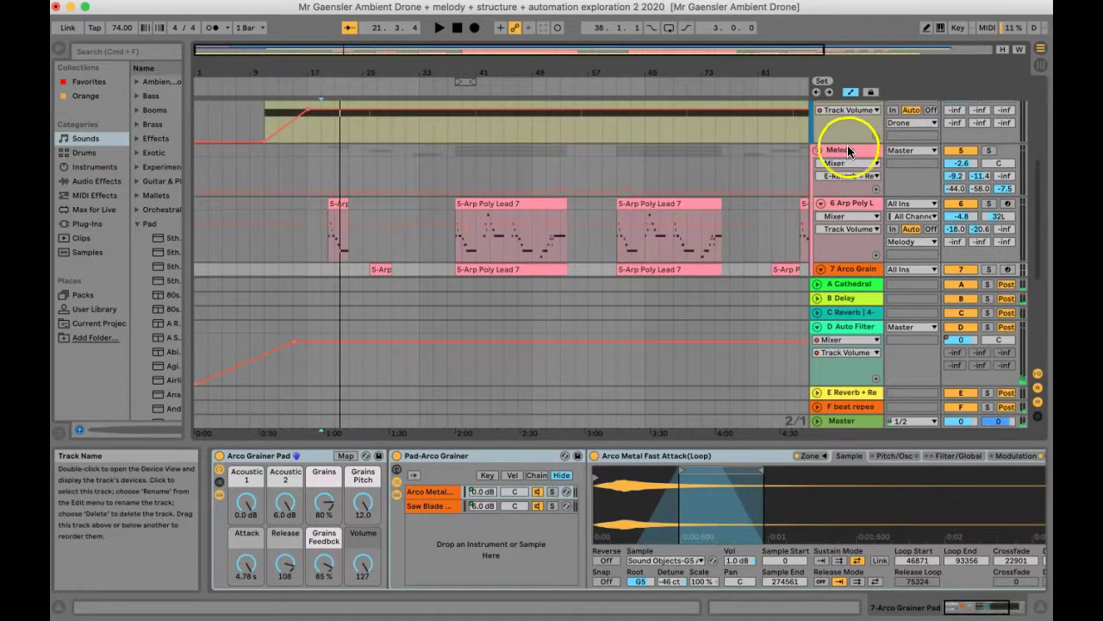
scroll(850, 203, "down", 6)
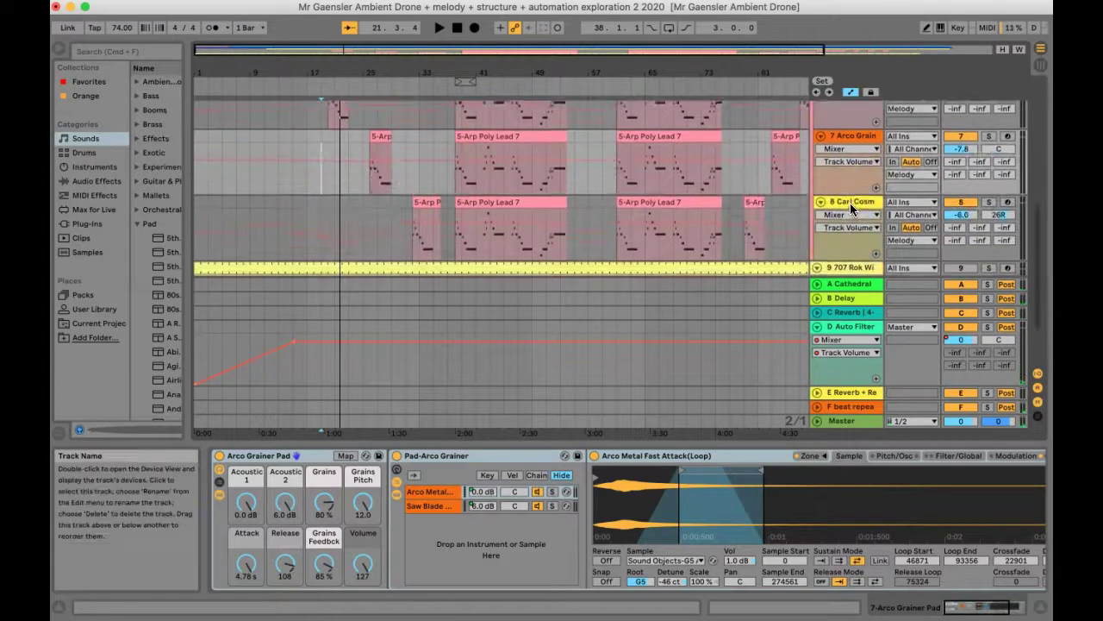
scroll(850, 202, "up", 6)
left_click(851, 154)
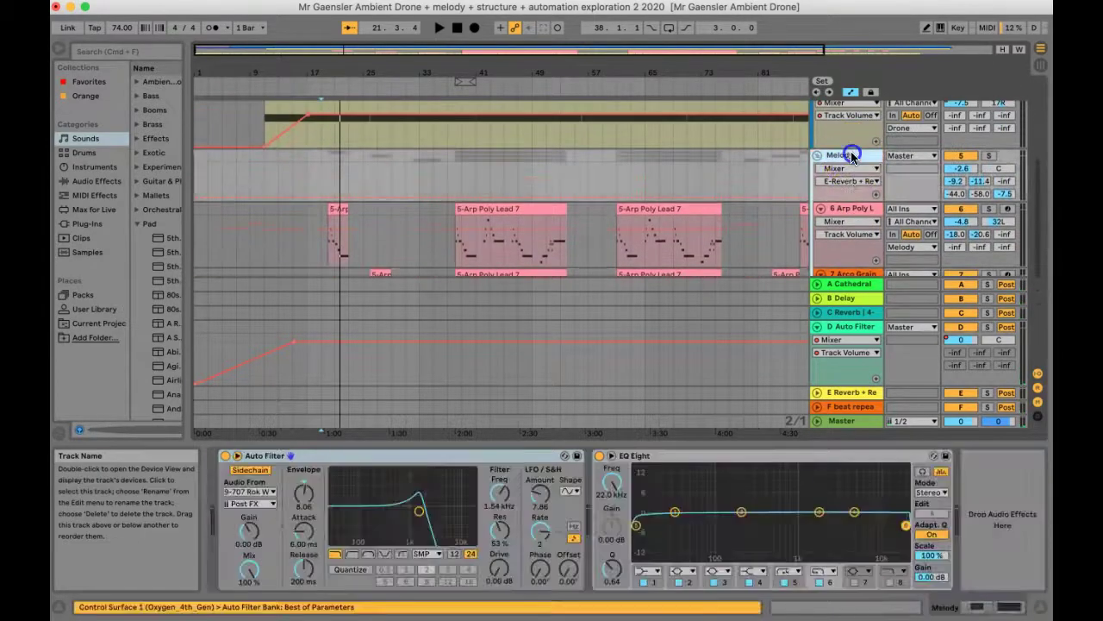
left_click(963, 170)
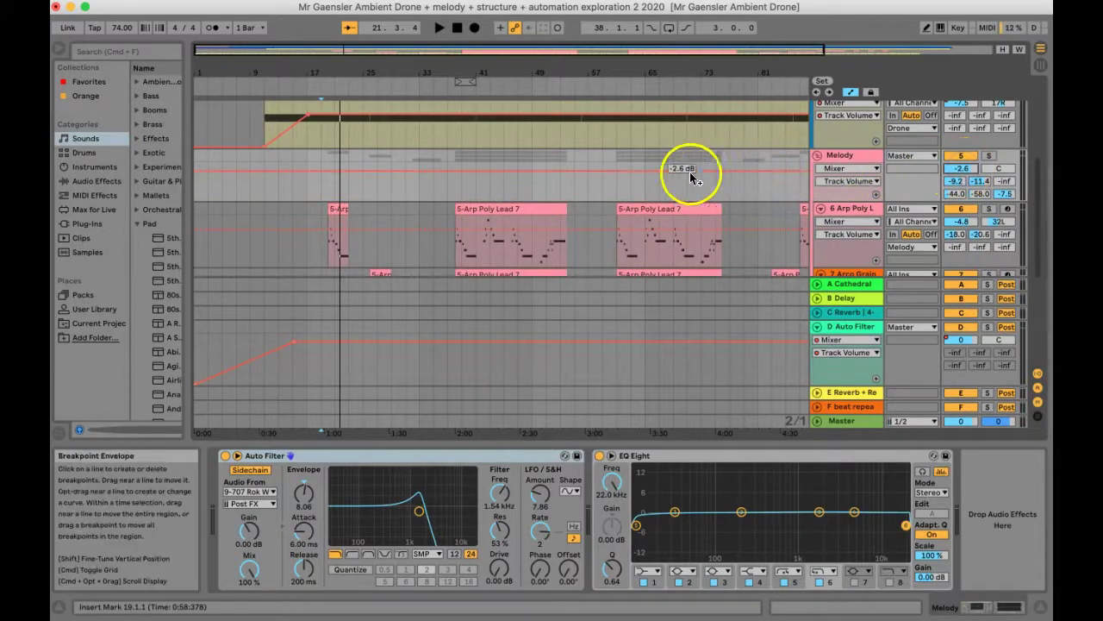
Fade in the Melody group volume from -25.0 dB at about bar 22 to -2.6 dB at about bar 33.
scroll(320, 169, "down", 3)
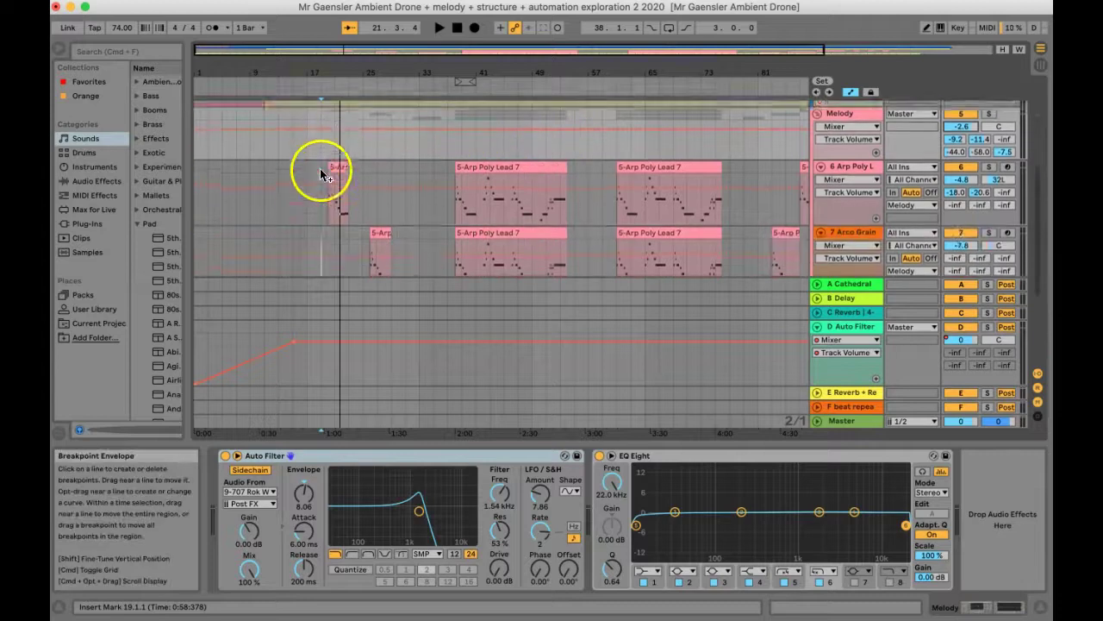
scroll(418, 228, "up", 3)
left_click(418, 160)
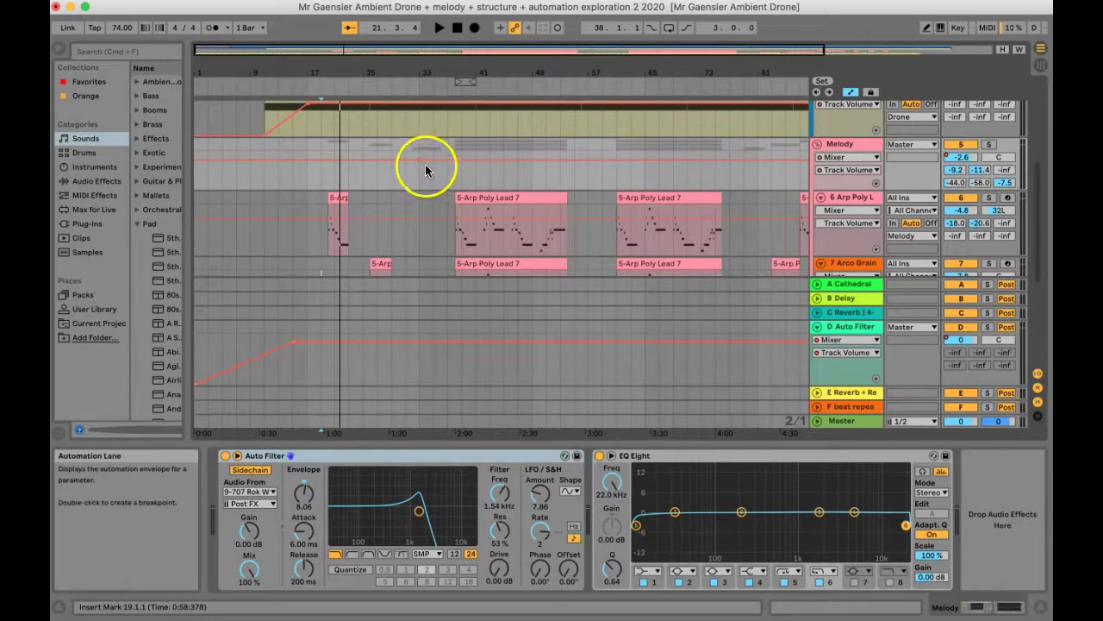
scroll(430, 190, "down", 5)
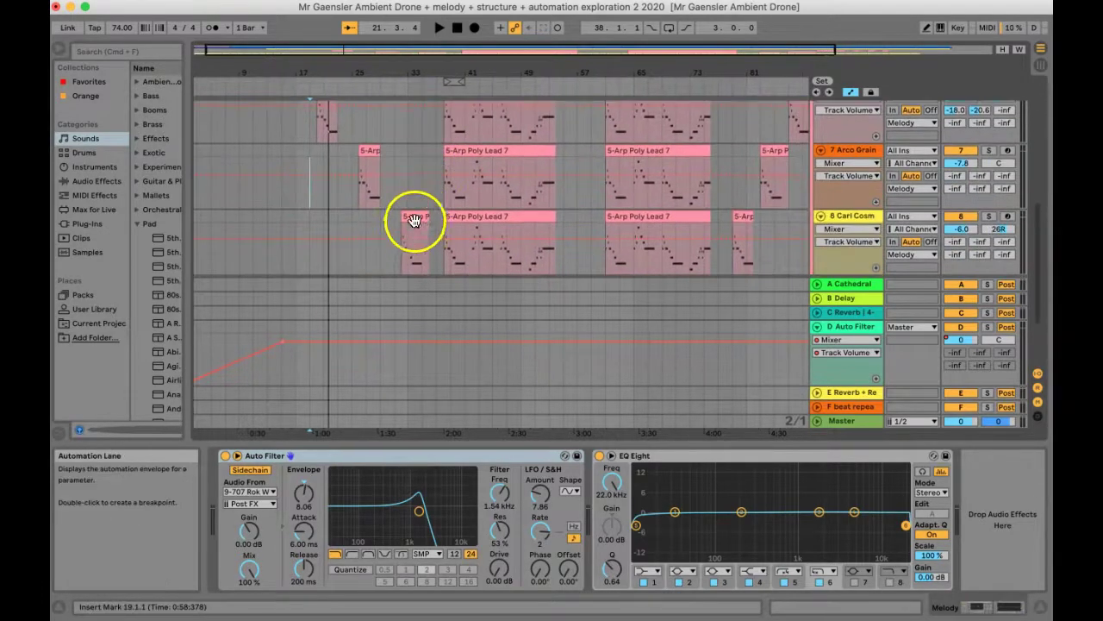
scroll(413, 202, "up", 5)
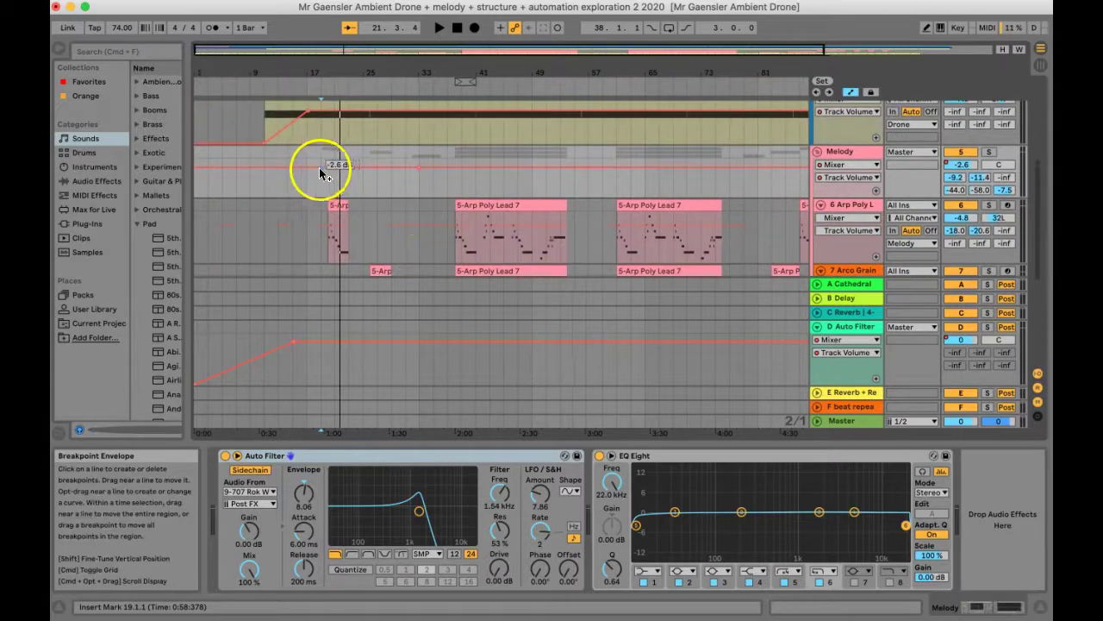
left_click_drag(337, 167, 340, 172)
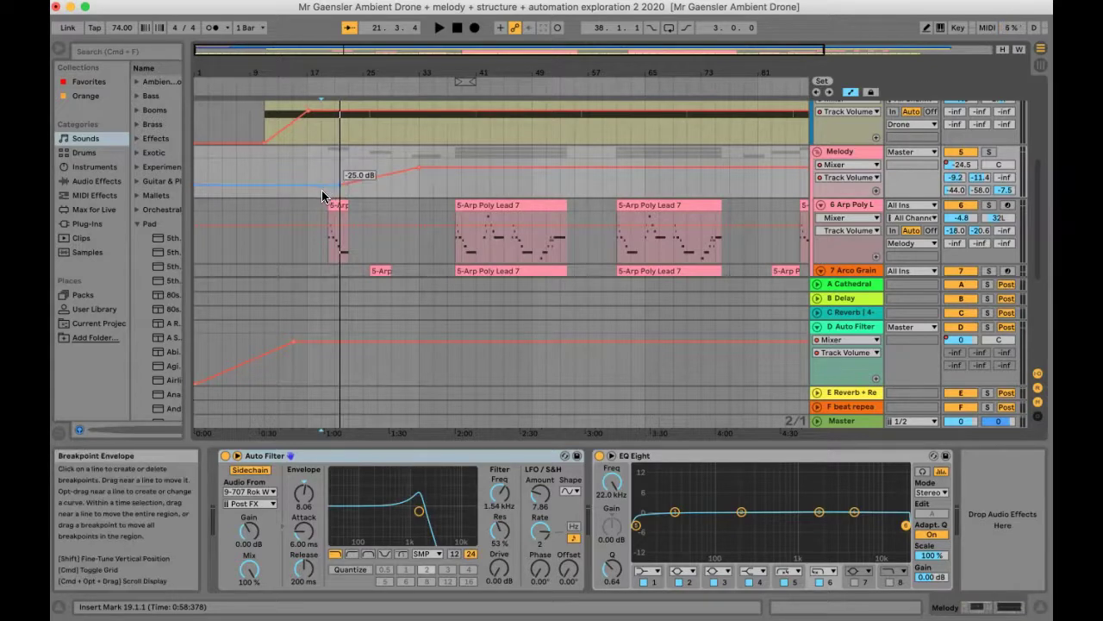
Play the Melody fade-in from bar 19, raise its starting level to about -19 dB and replay from bar 21.
left_click(324, 166)
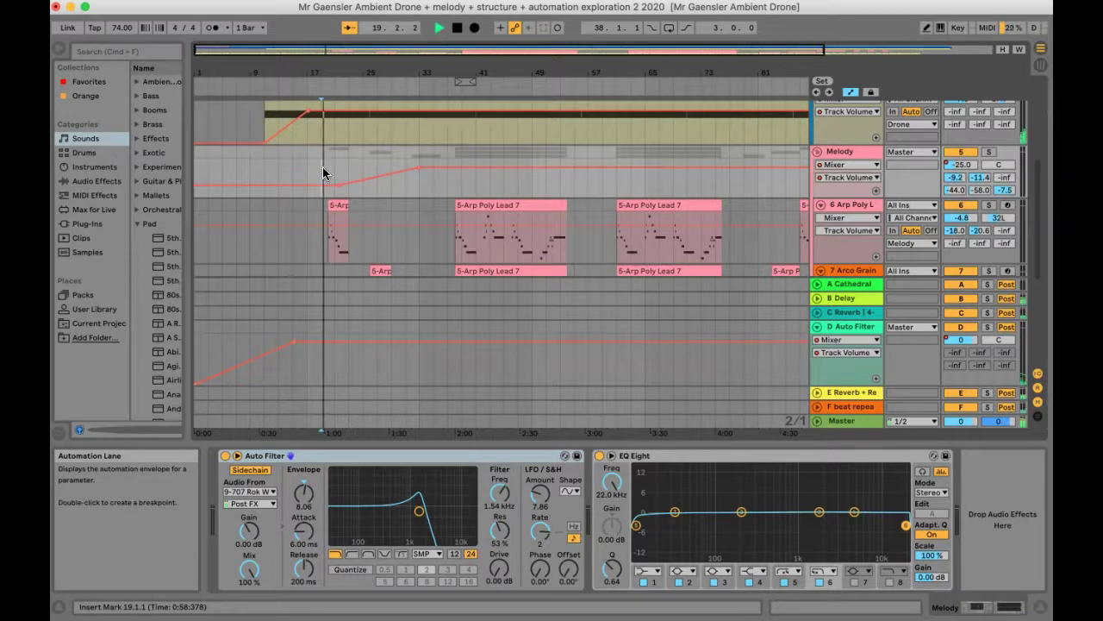
left_click_drag(328, 171, 370, 184)
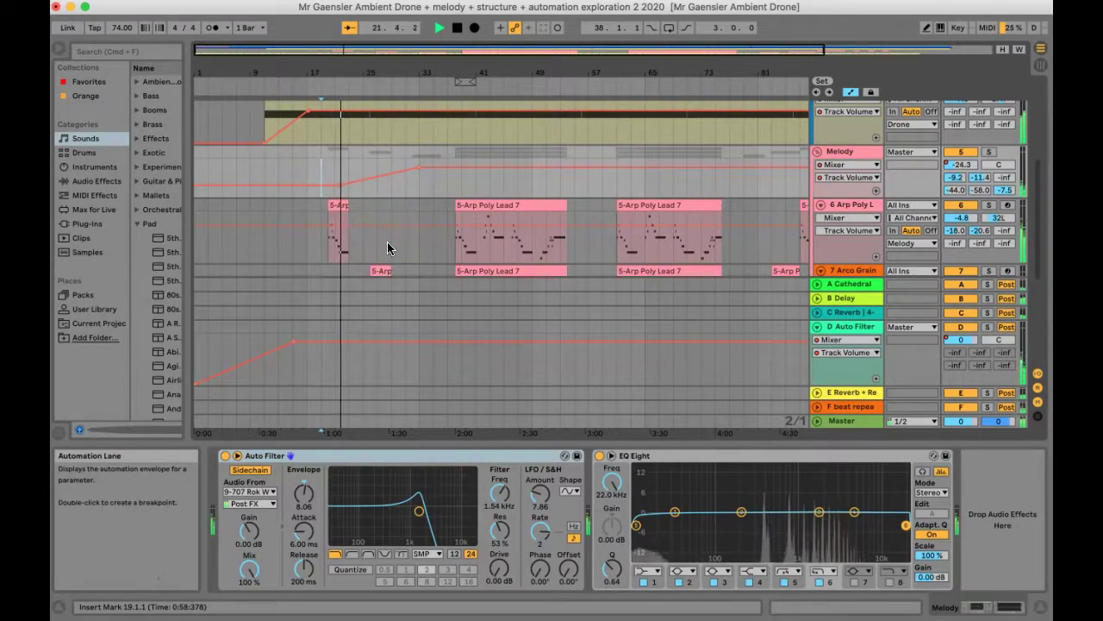
left_click_drag(355, 178, 327, 189)
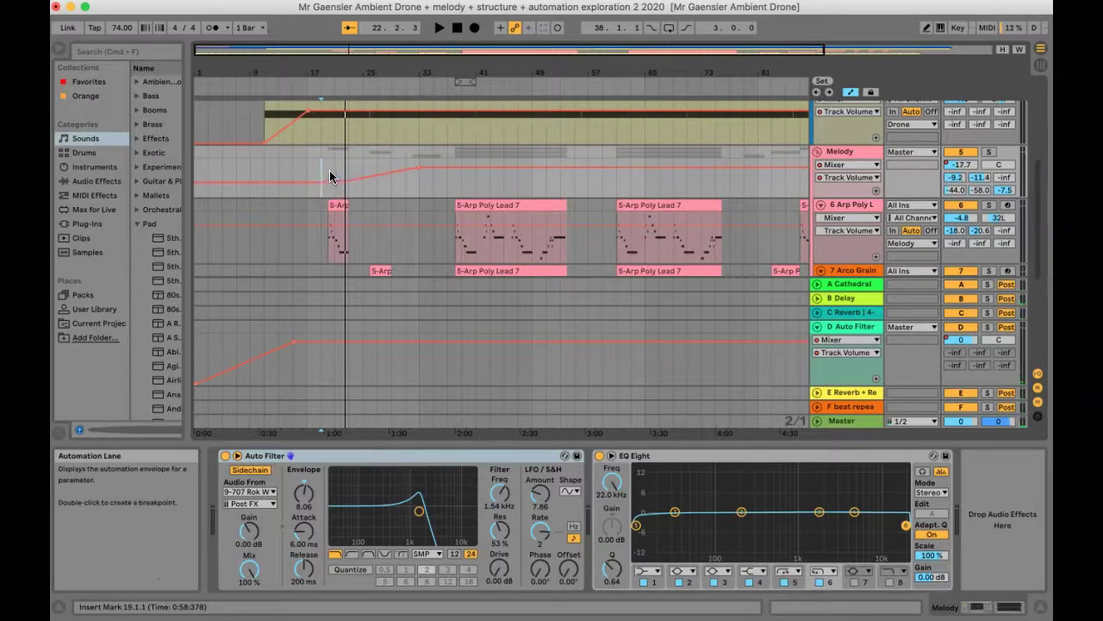
left_click(327, 222)
key("space")
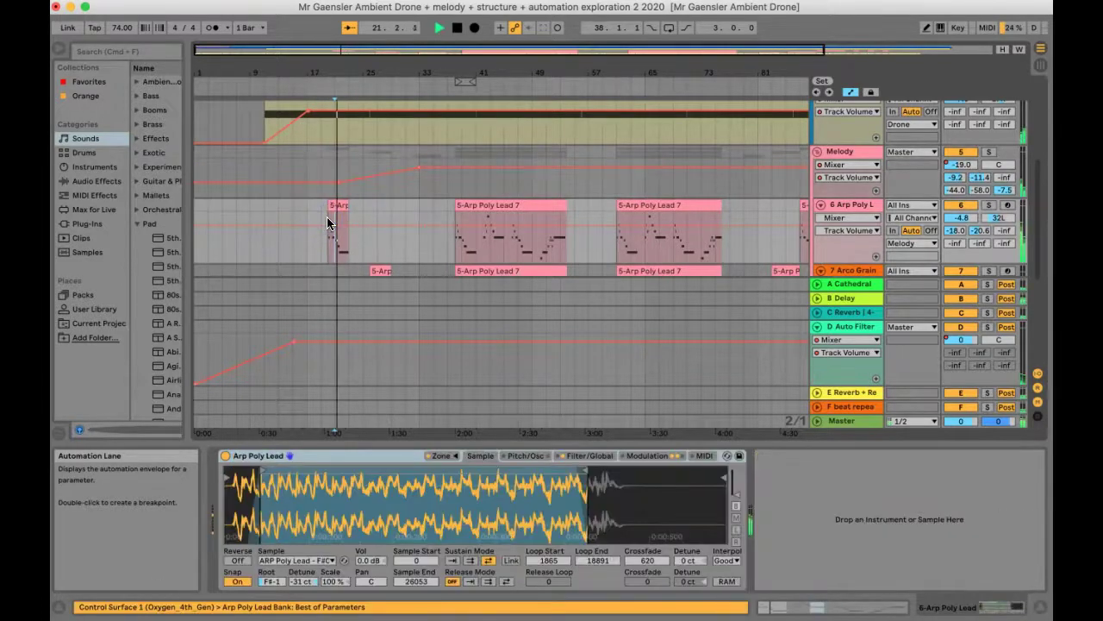
Play the arrangement from bar 37 to hear the long Arp Poly Lead clips enter, and stop playback.
left_click_drag(361, 199, 344, 183)
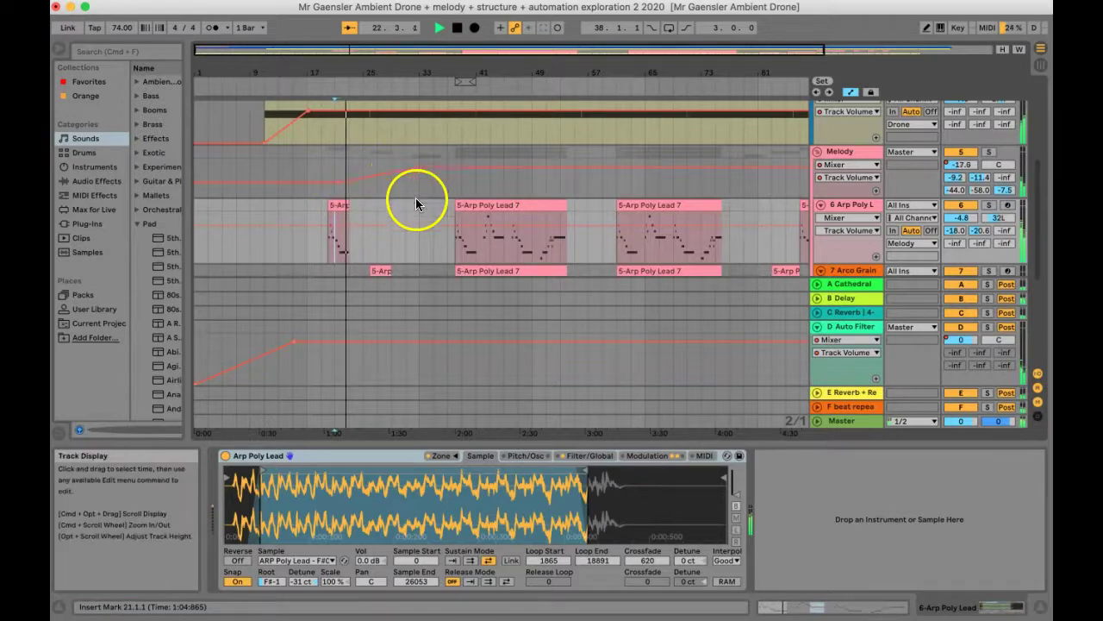
scroll(415, 198, "down", 3)
key("space")
left_click(447, 190)
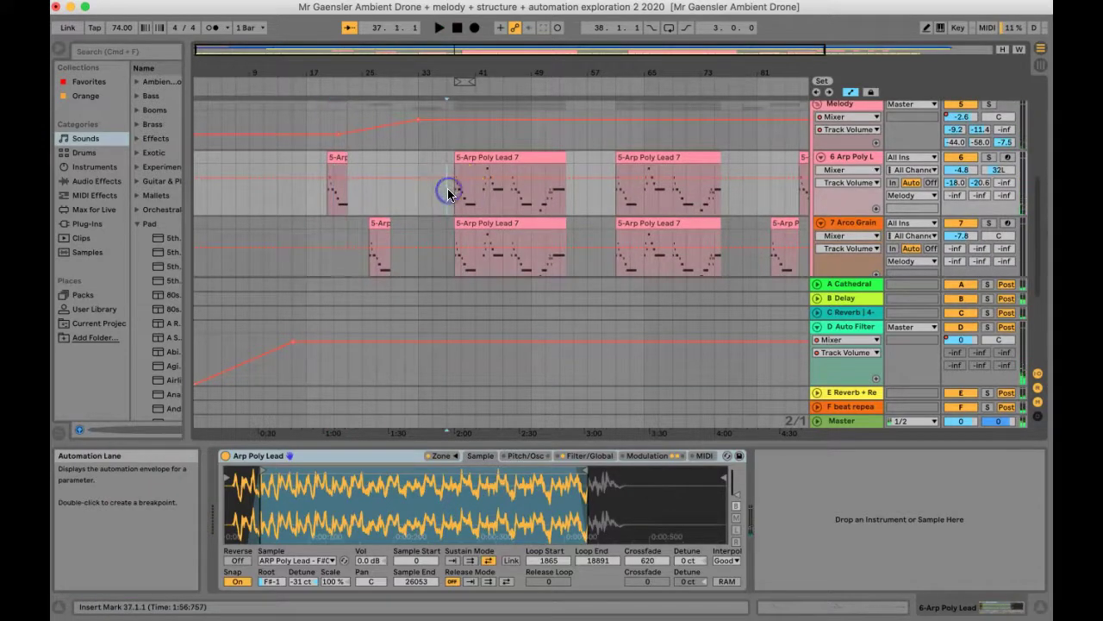
key("space")
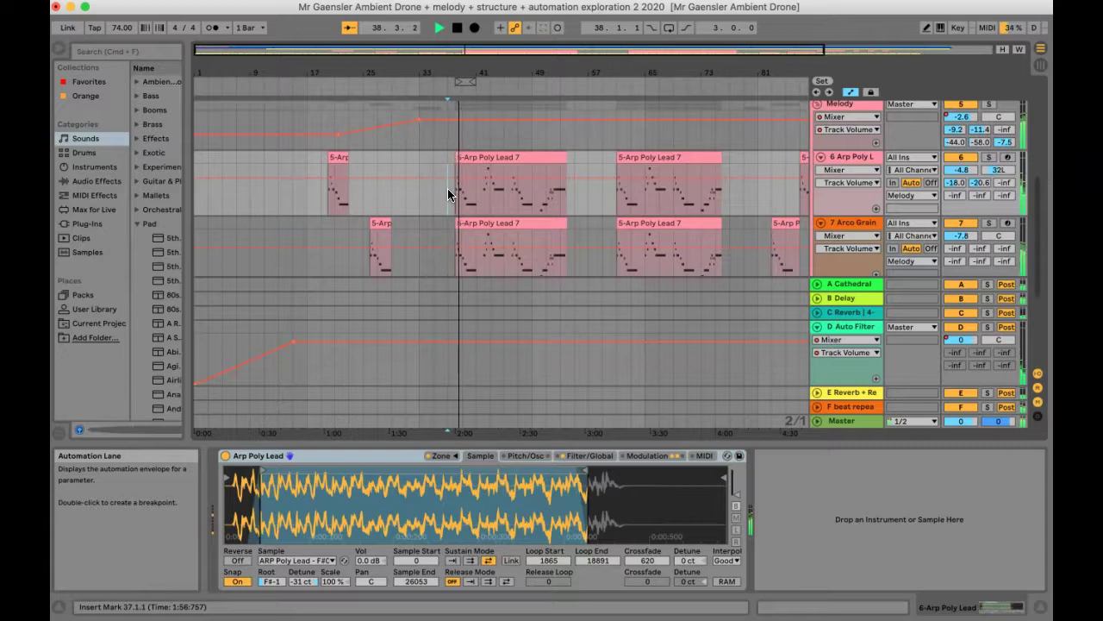
scroll(447, 189, "down", 5)
scroll(448, 194, "up", 10)
scroll(448, 194, "right", 5)
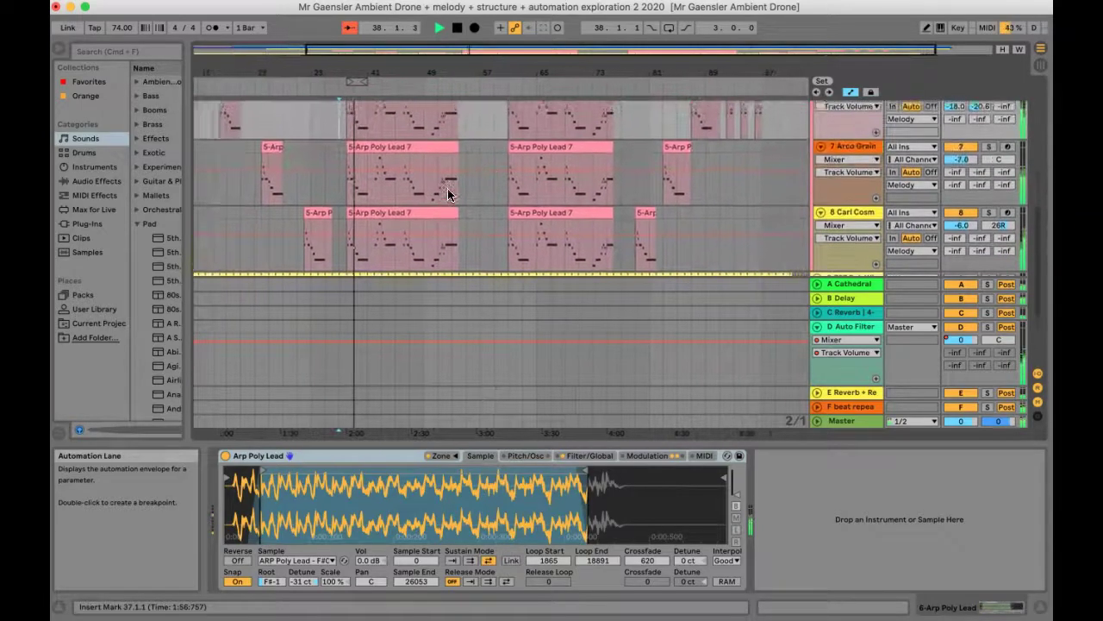
left_click(500, 178)
key("space")
Examine where the drone and melody clips finish at the end of the arrangement.
left_click(549, 172)
scroll(550, 171, "up", 3)
scroll(551, 173, "up", 3)
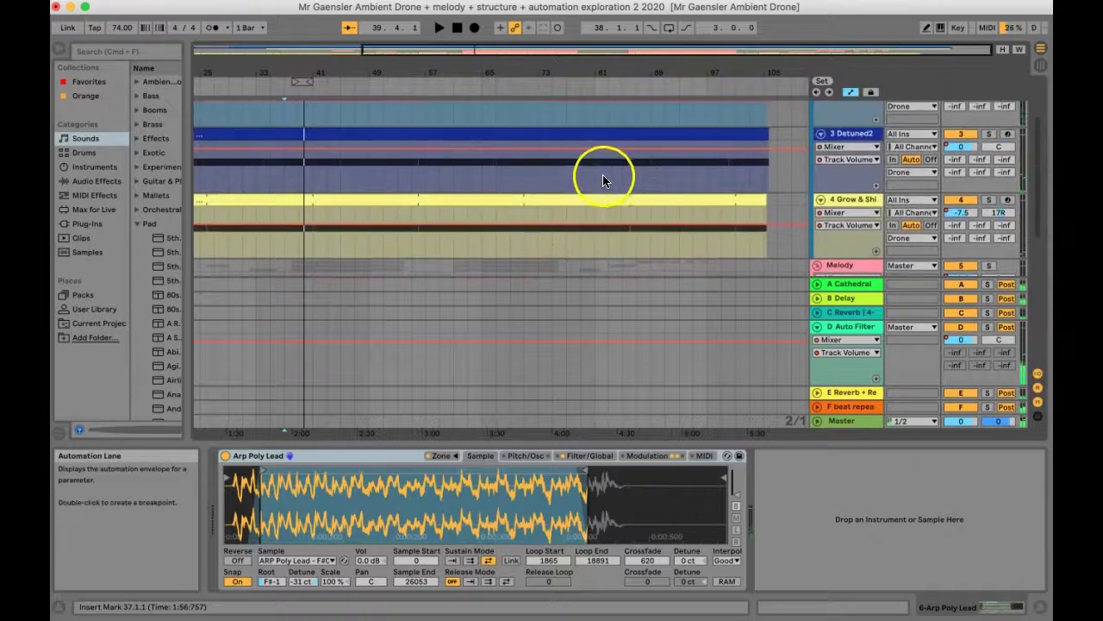
scroll(610, 177, "up", 3)
scroll(614, 177, "down", 3)
scroll(613, 180, "down", 5)
scroll(613, 179, "up", 2)
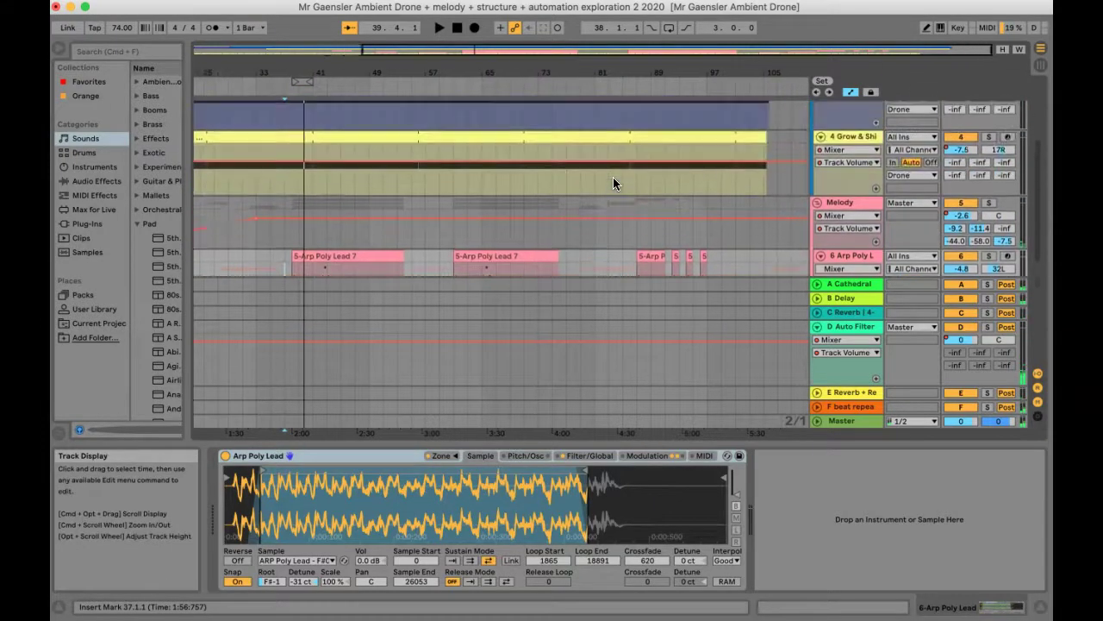
left_click(700, 157)
scroll(750, 171, "up", 1)
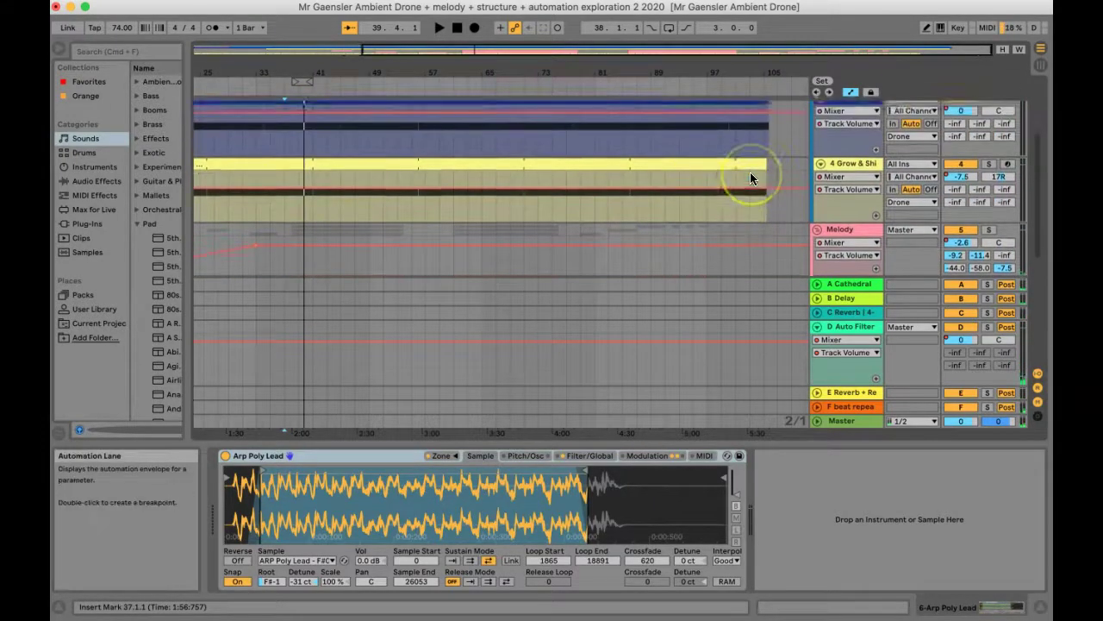
scroll(750, 171, "down", 4)
scroll(749, 171, "up", 1)
left_click(748, 181)
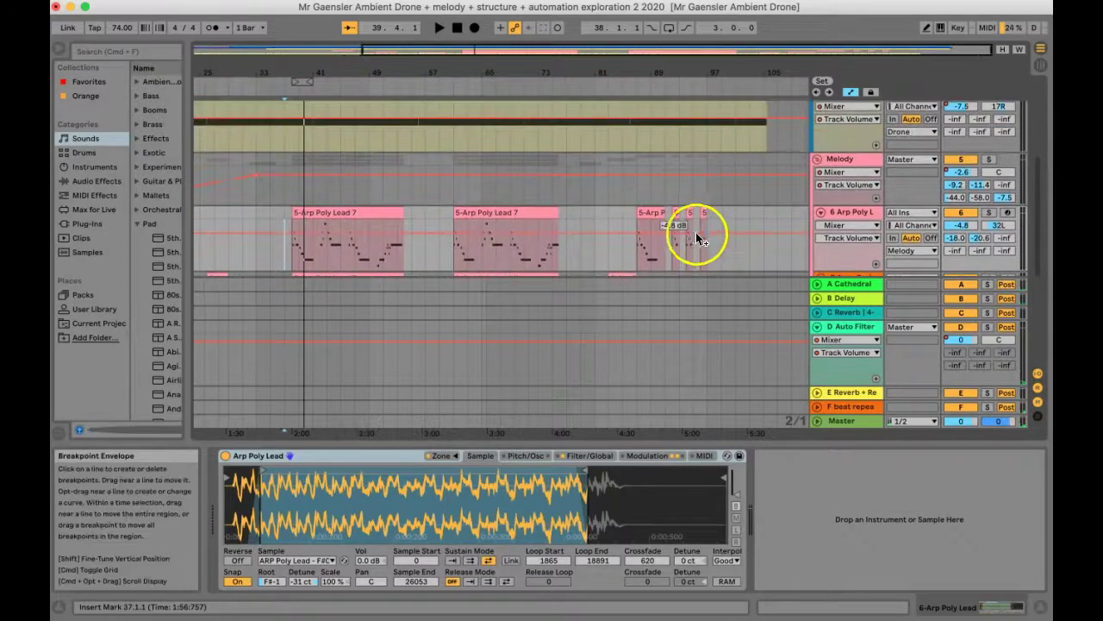
scroll(723, 212, "up", 3)
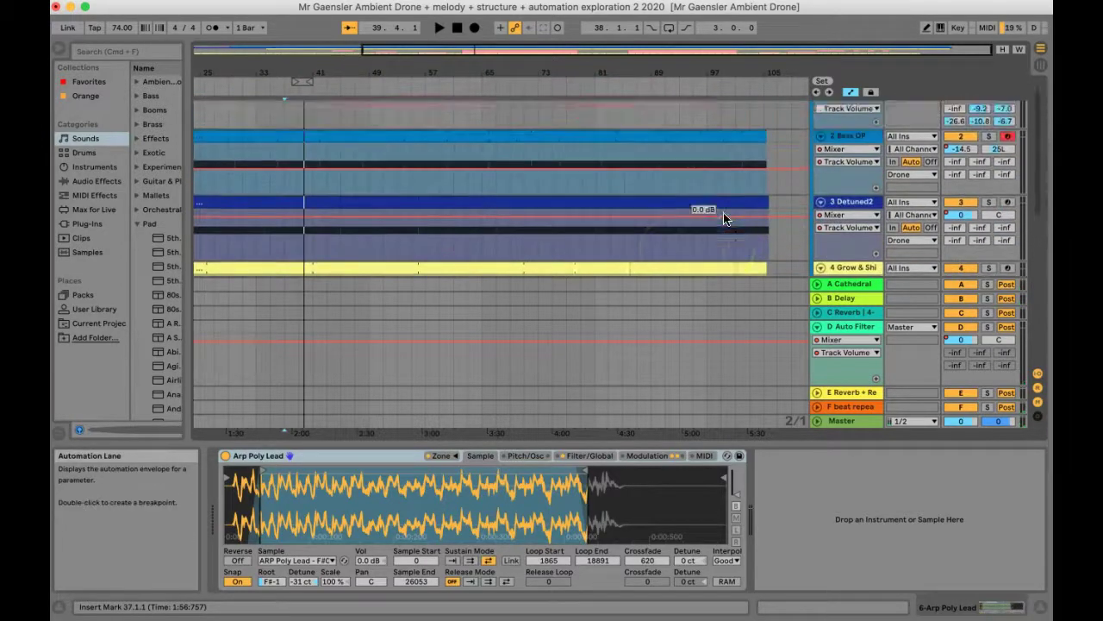
scroll(724, 218, "up", 1)
Extend the Bass OP, Detuned2 and Grow & Shine clips to bar 113.
left_click_drag(764, 159, 817, 156)
scroll(778, 207, "right", 2)
scroll(778, 207, "down", 1)
left_click_drag(711, 214, 761, 204)
scroll(750, 237, "down", 2)
Solo the Grow & Shine track, play it briefly from bar 105 and stop.
left_click(989, 204)
left_click(662, 249)
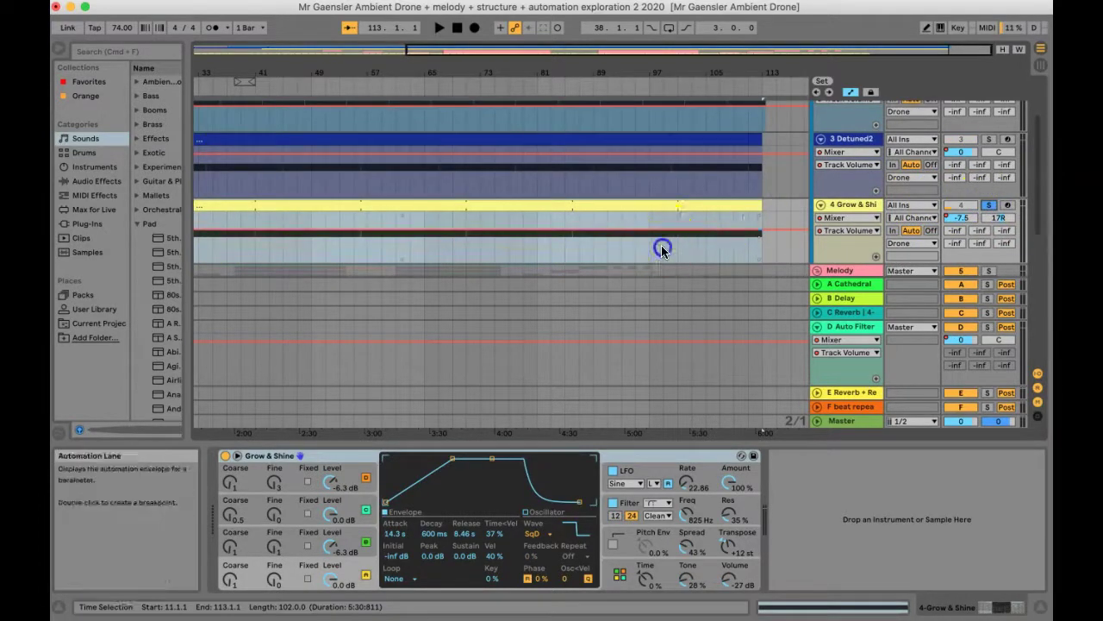
key("space")
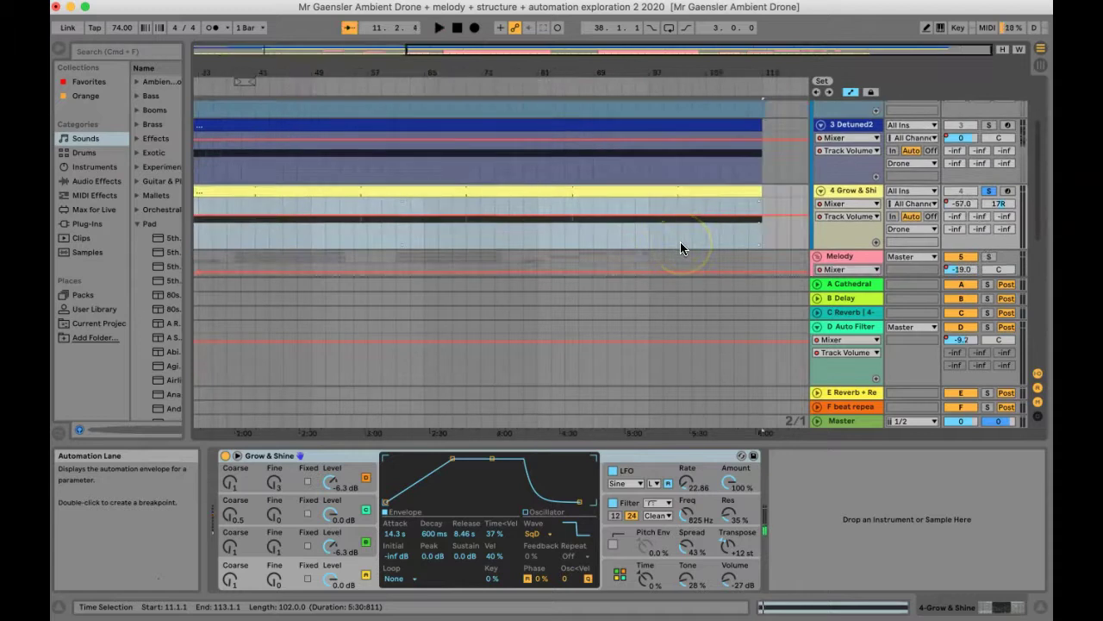
left_click(708, 229)
key("space")
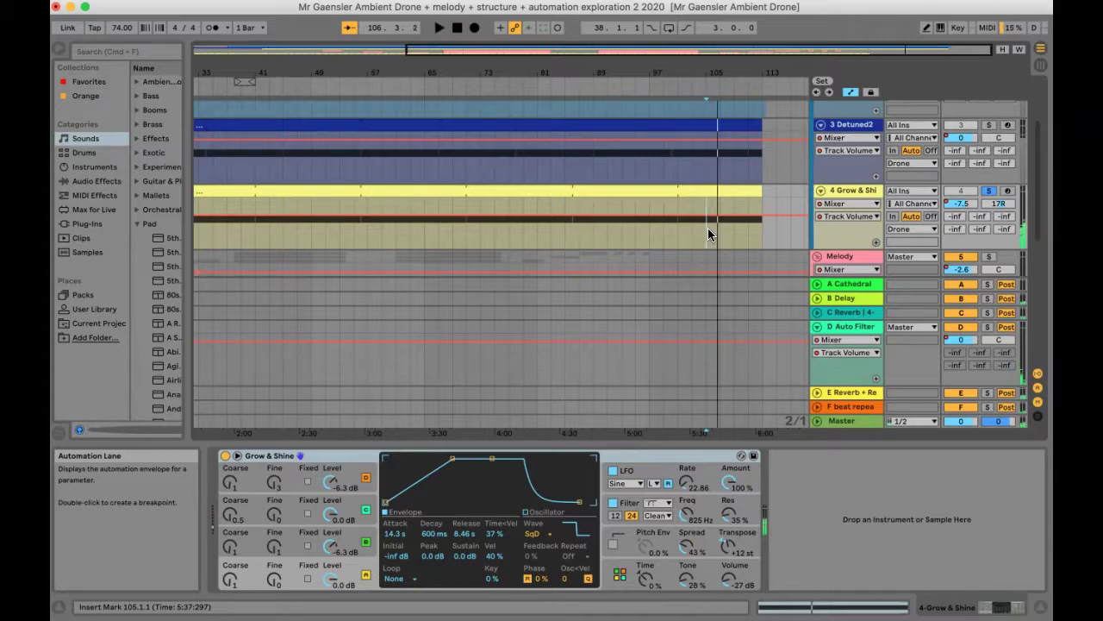
Fade out the Detuned2 track volume from 0 dB at about bar 91 to about -62 dB at about bar 103.
scroll(707, 228, "up", 5)
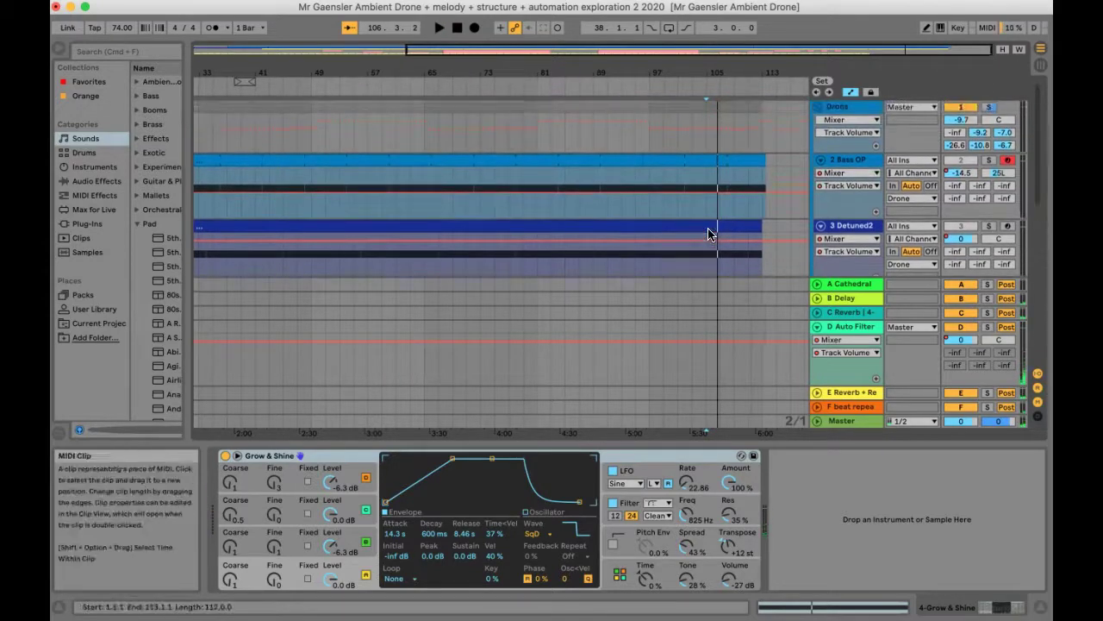
left_click(648, 198)
left_click(643, 239)
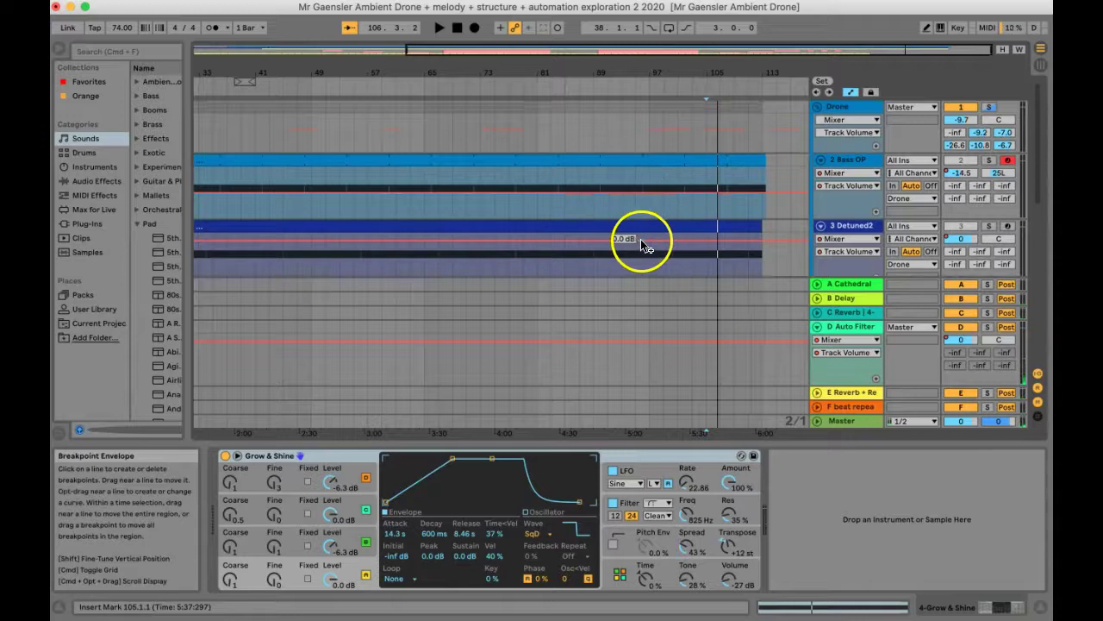
scroll(667, 247, "down", 5)
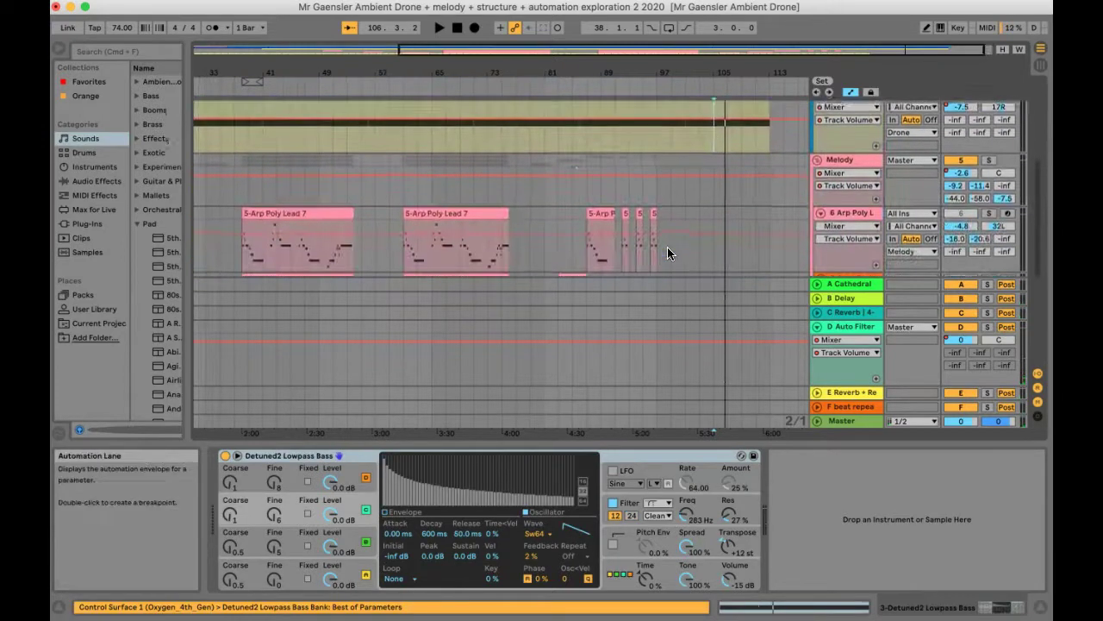
left_click(624, 177)
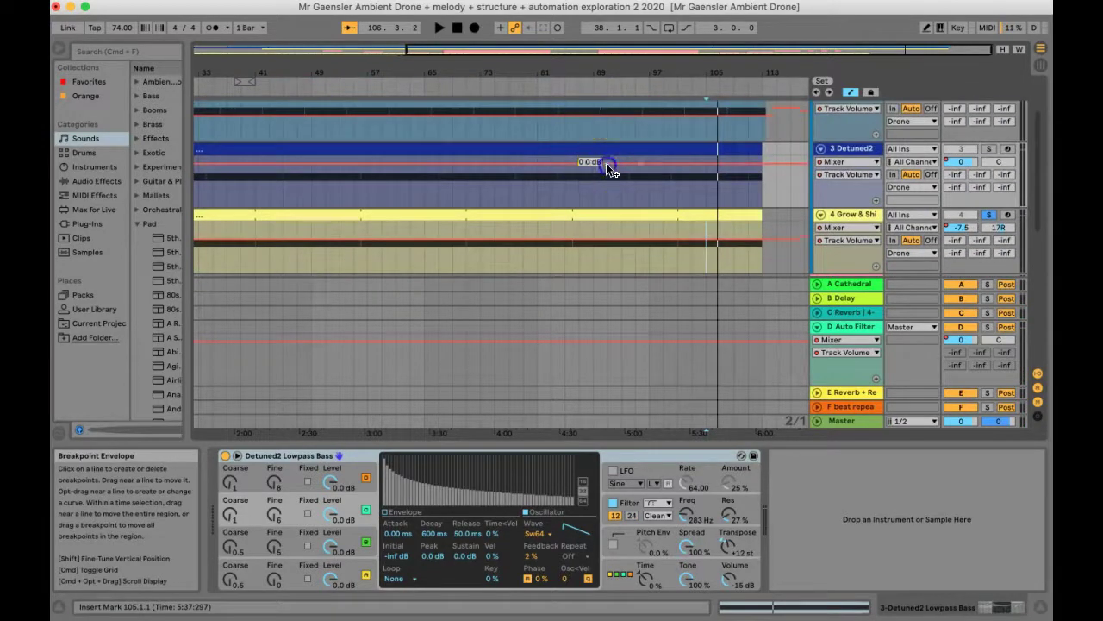
left_click_drag(637, 161, 639, 167)
left_click_drag(707, 206, 692, 204)
Fade out the Bass OP track volume from -14.5 dB at about bar 99, ending at about bar 113.
scroll(687, 151, "up", 2)
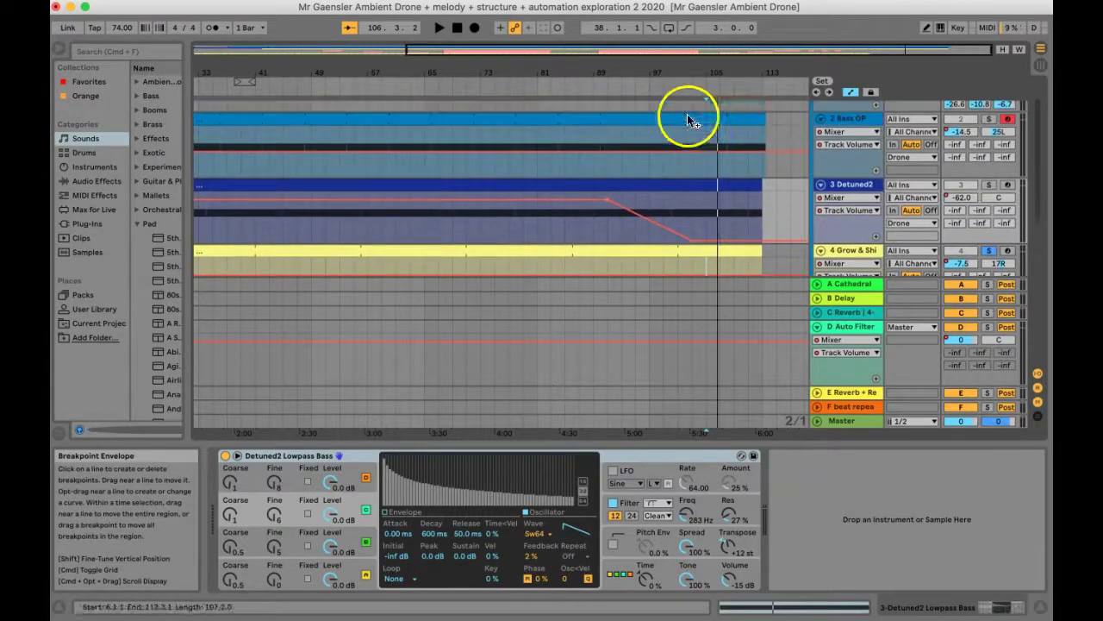
left_click(661, 150)
left_click_drag(689, 150, 798, 168)
Extend the Grow & Shine clip to about bar 119 and fade its volume from -7.5 dB at about bar 109 to -inf at about bar 117.
scroll(689, 150, "down", 2)
left_click(730, 192)
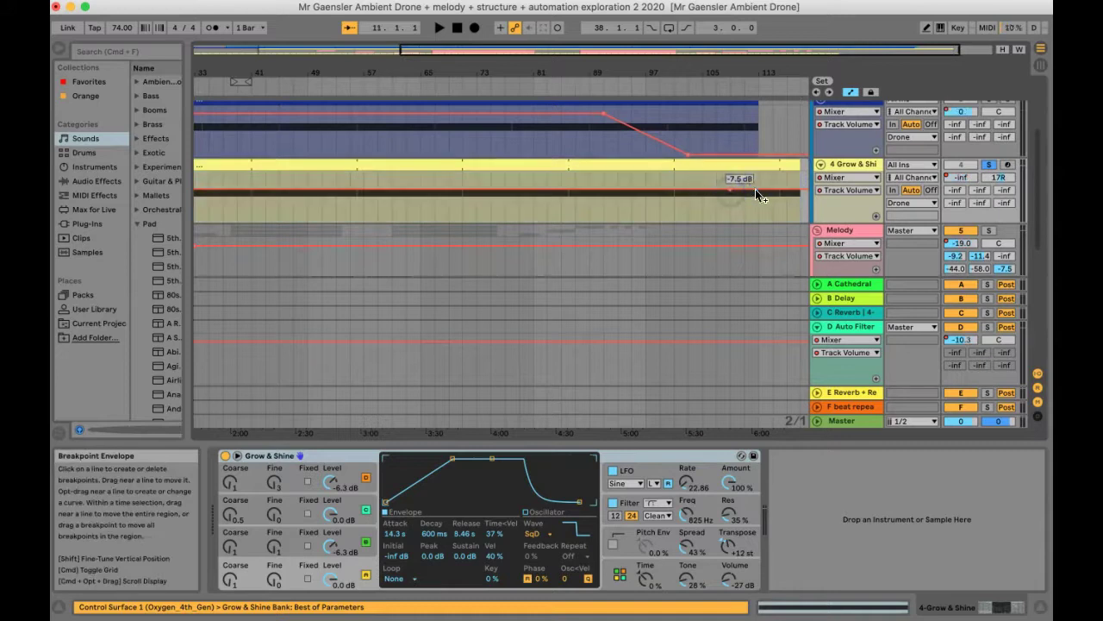
left_click(755, 192)
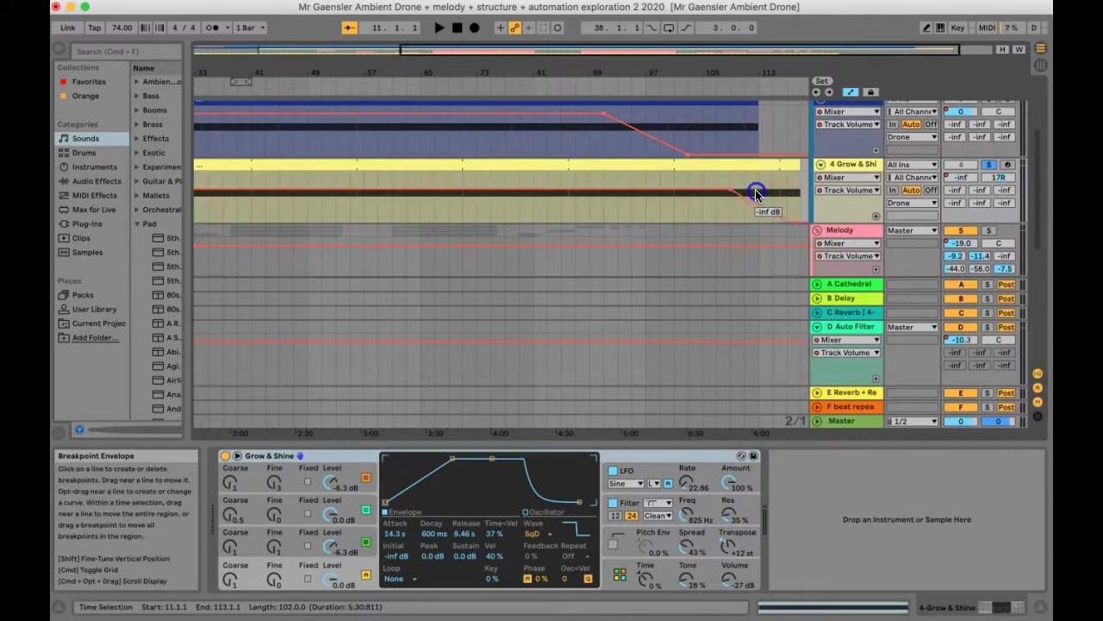
Clear the track solo and play the ending from bar 91 to hear the drone fade-outs.
scroll(617, 181, "down", 5)
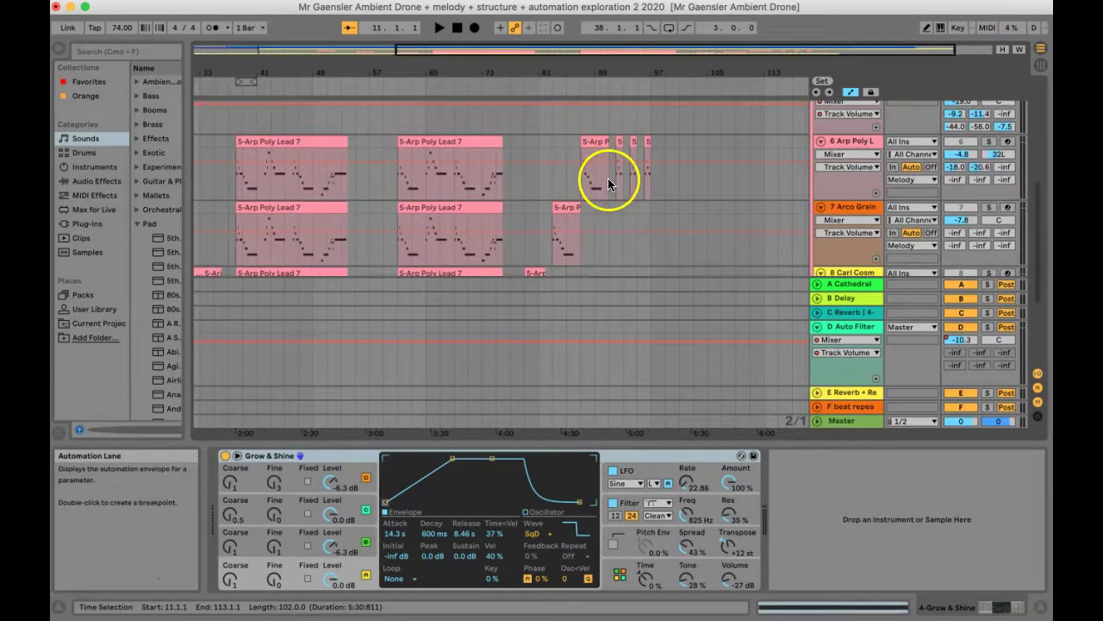
left_click(608, 184)
key("space")
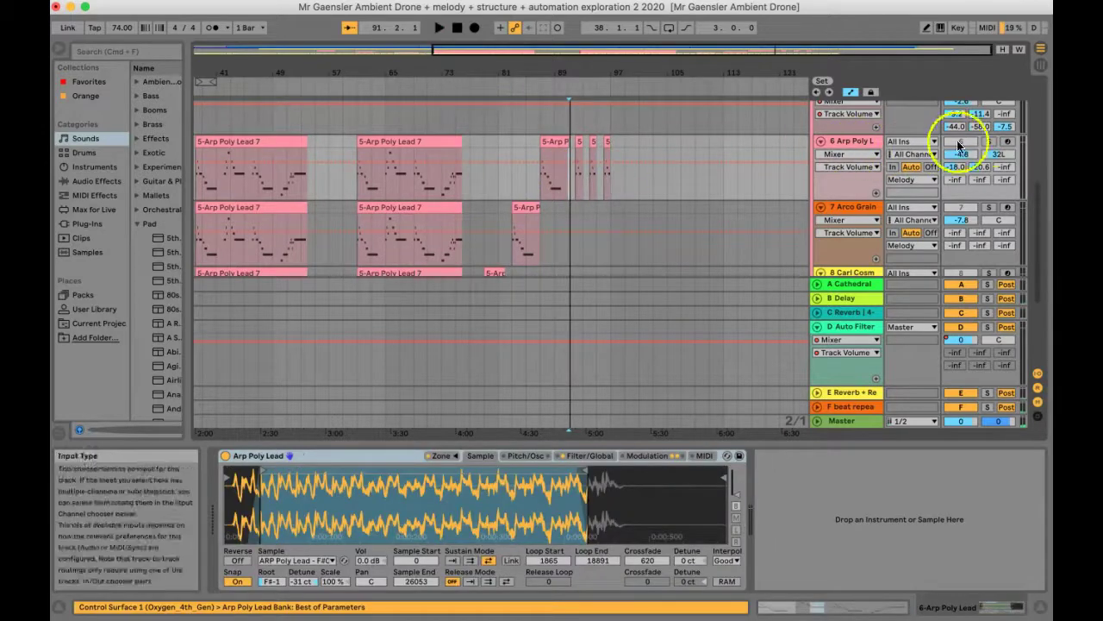
left_click(991, 143)
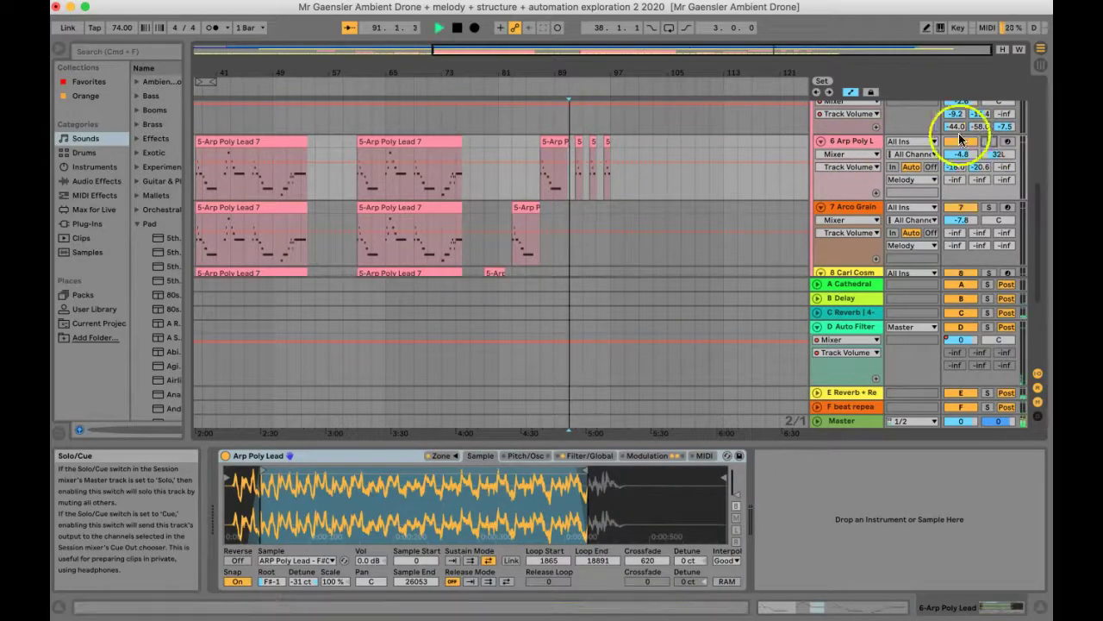
scroll(752, 135, "up", 3)
left_click(752, 142)
scroll(753, 138, "up", 2)
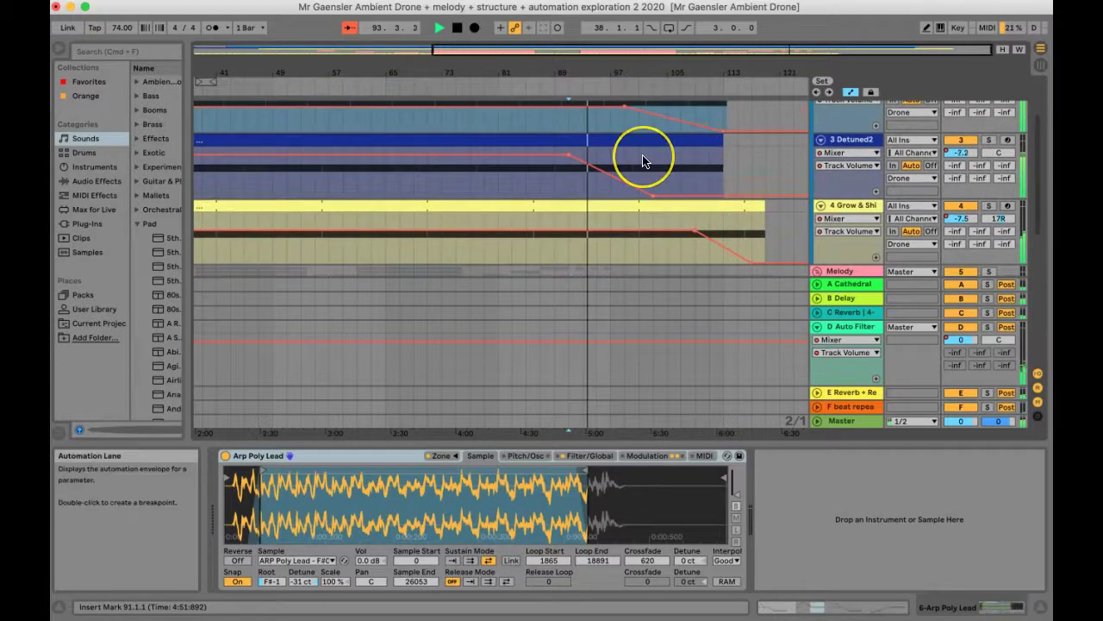
scroll(643, 160, "up", 1)
left_click(643, 160)
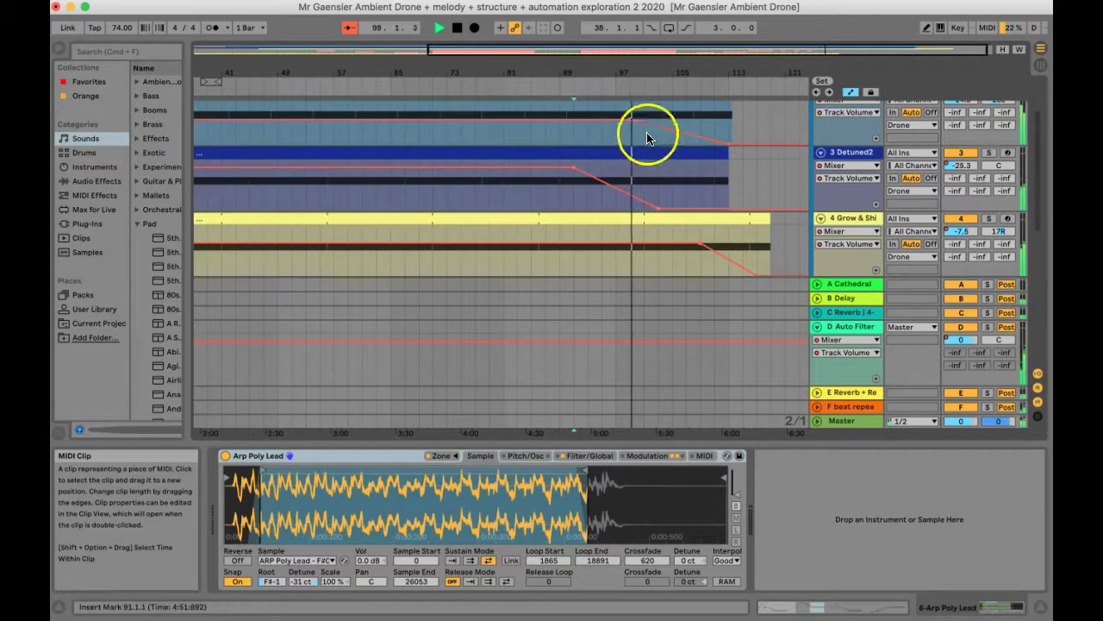
left_click_drag(664, 148, 670, 168)
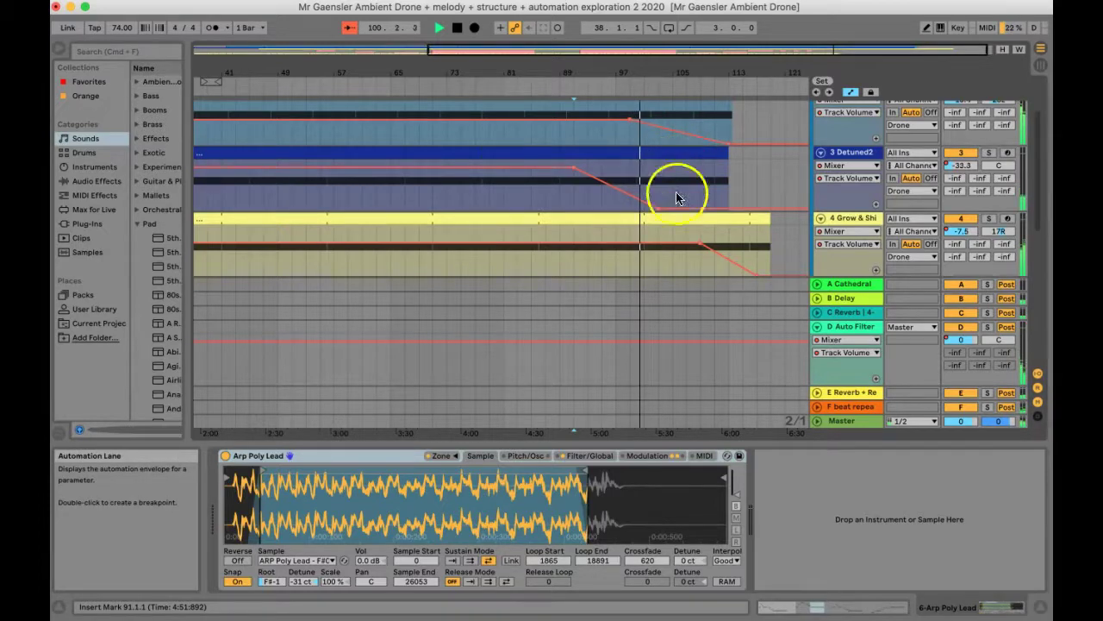
Lower the end point of the Detuned2 volume fade-out to -inf dB and stop playback.
left_click_drag(658, 208, 664, 214)
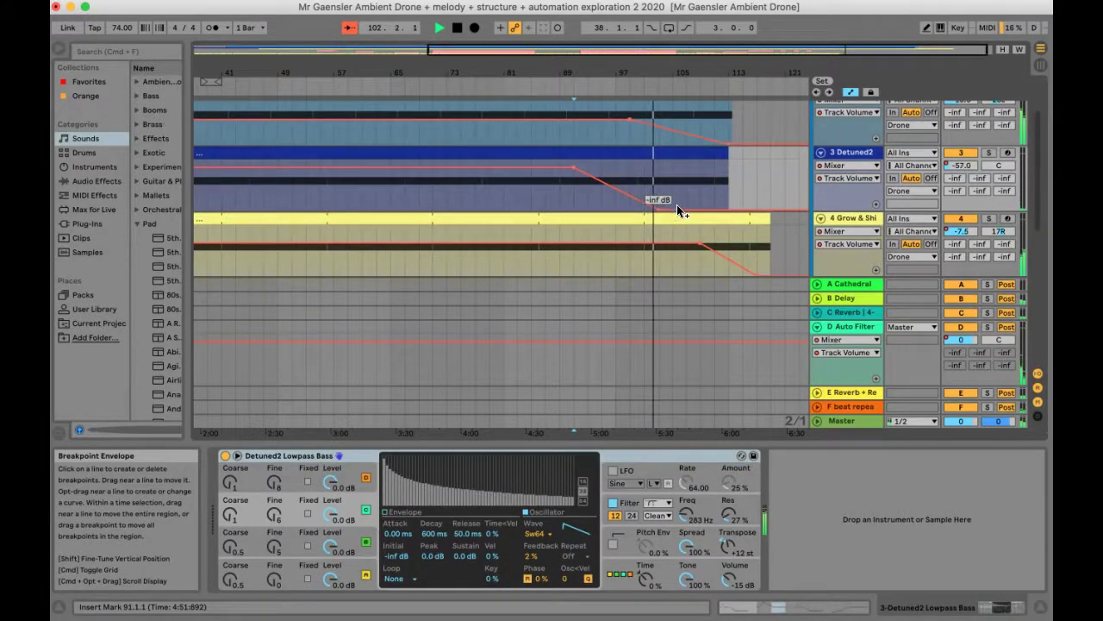
left_click_drag(735, 165, 736, 164)
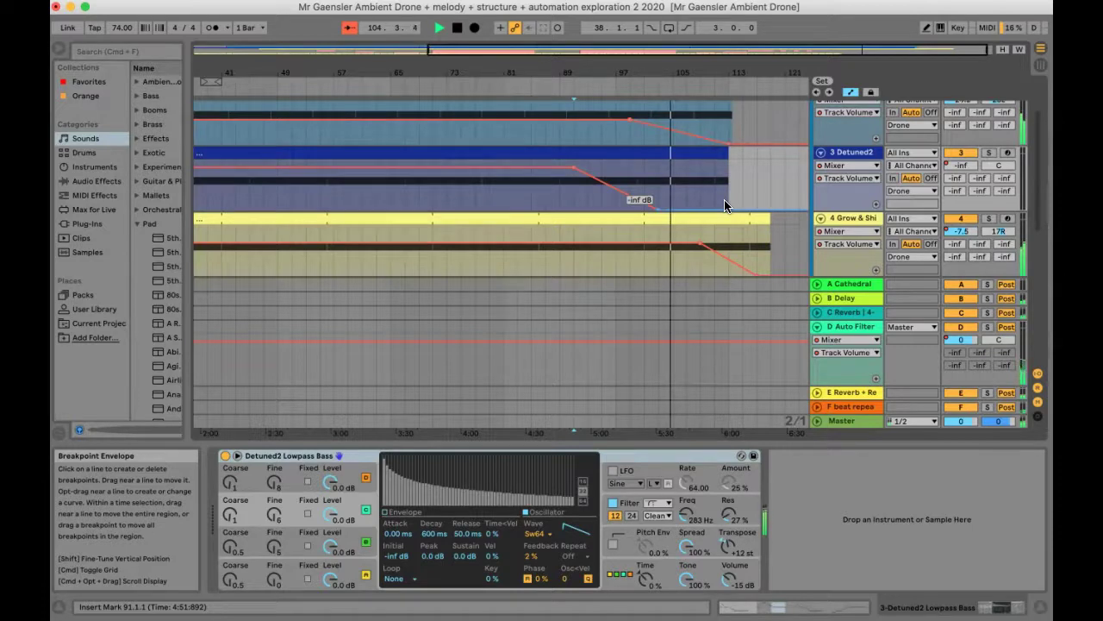
left_click(687, 212)
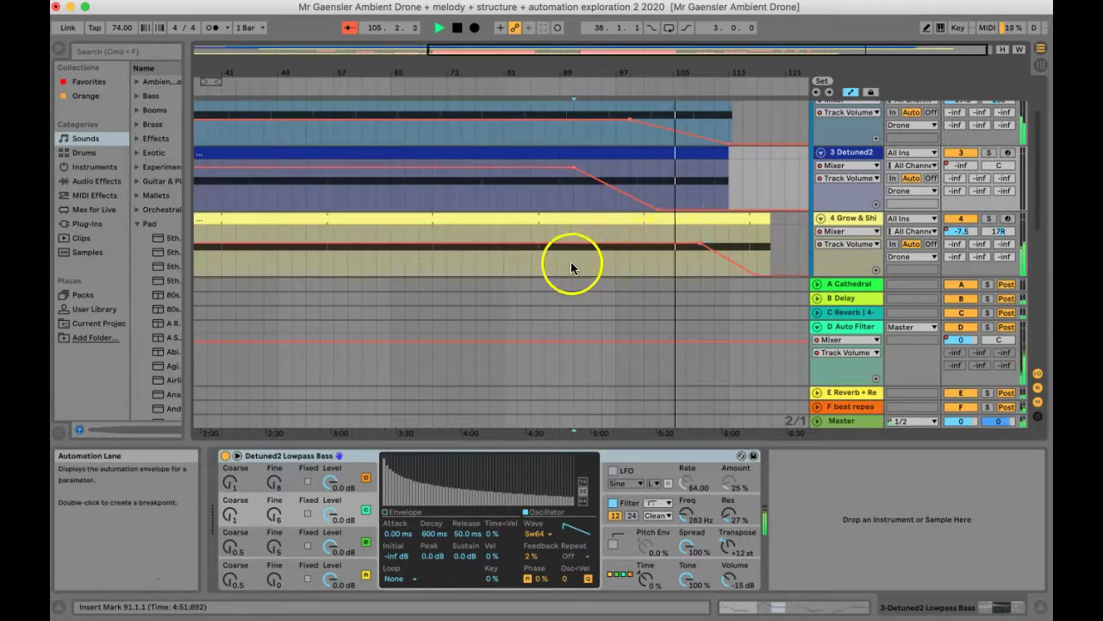
key("space")
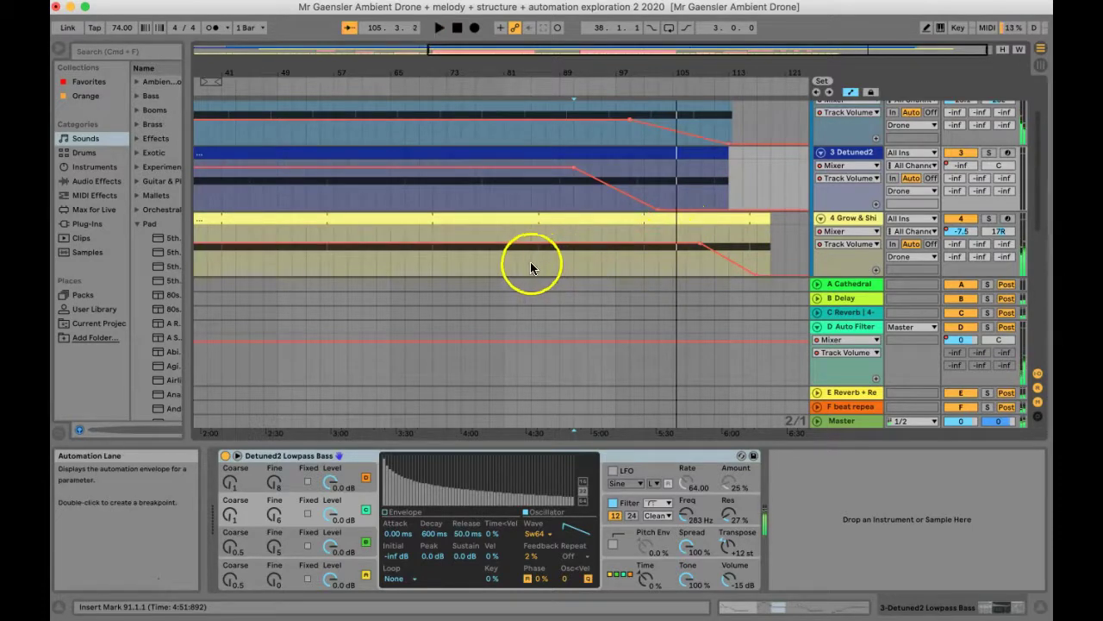
Solo the Drone group and select the LFO Rate of its Auto Filter.
scroll(833, 125, "up", 3)
left_click(833, 129)
left_click(541, 527)
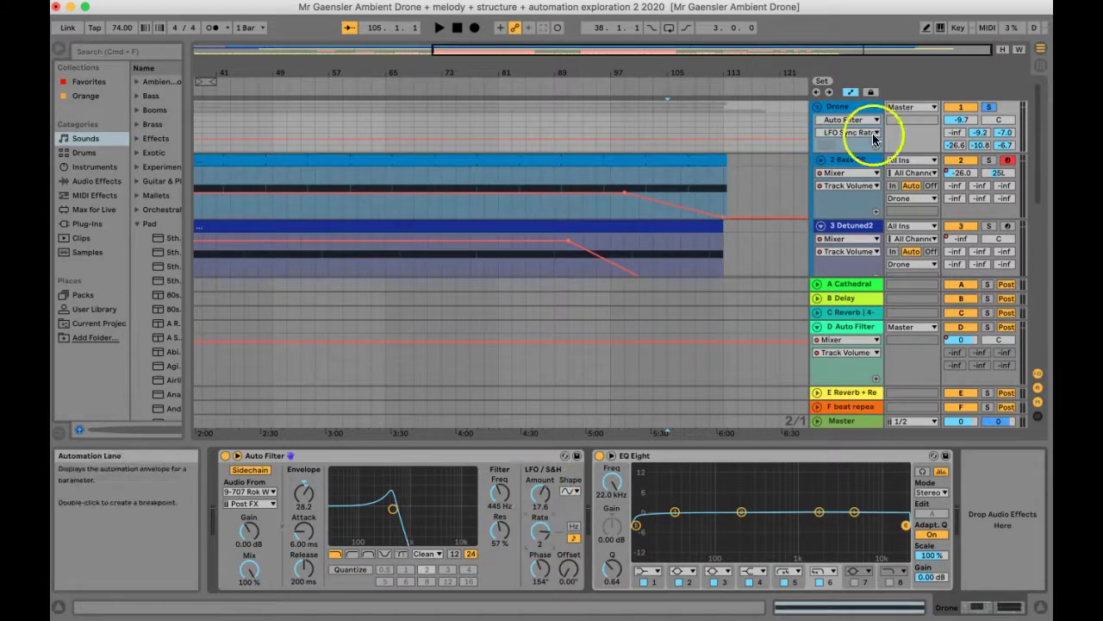
Play the soloed Drone group from bar 77 to hear its Auto Filter LFO movement, and stop.
left_click(468, 261)
key("space")
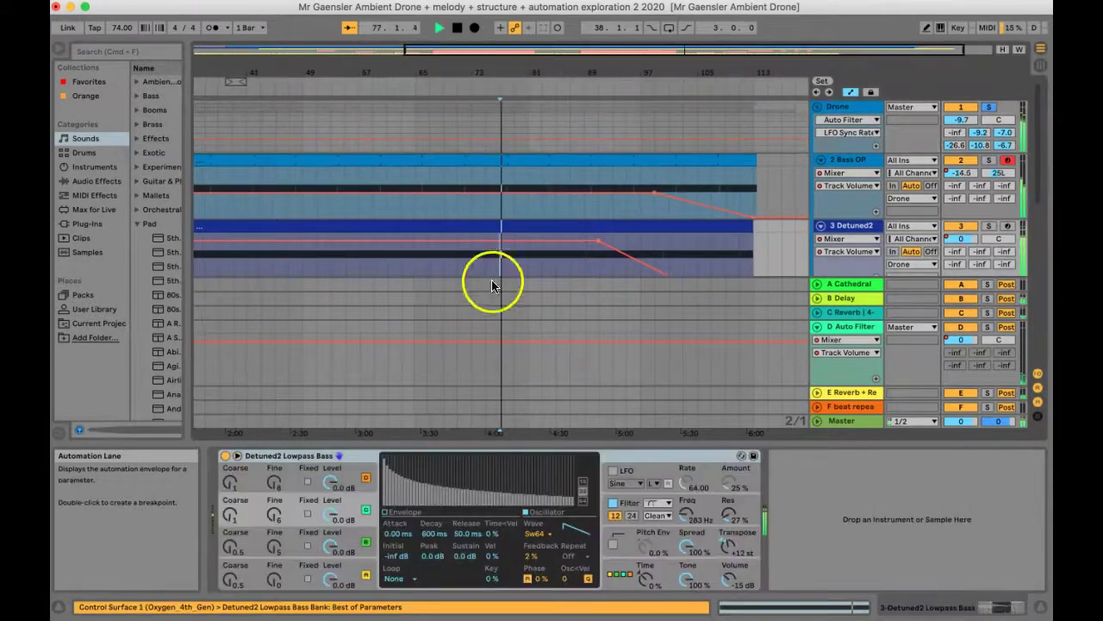
left_click(854, 105)
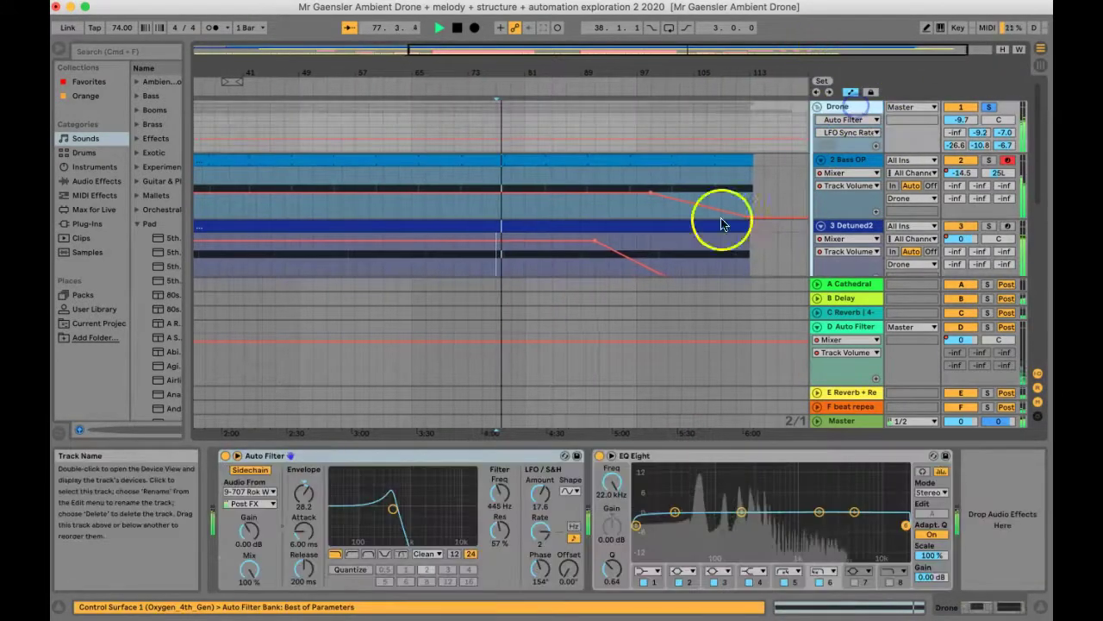
left_click(541, 533)
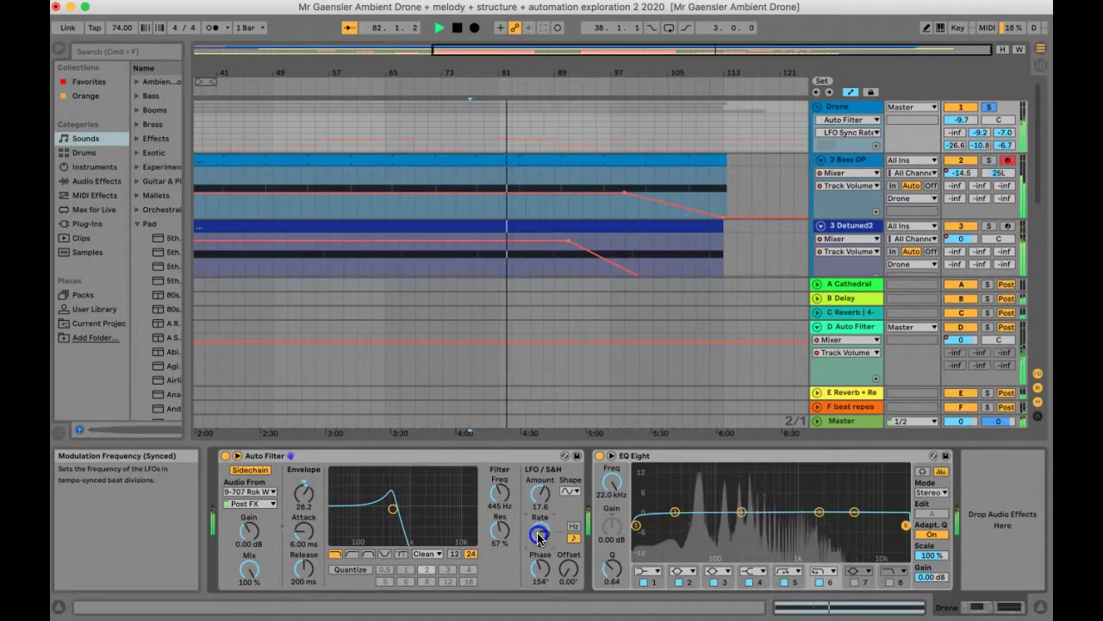
key("space")
Show the Auto Filter LFO Rate automation in the Drone group's lane.
left_click(539, 534)
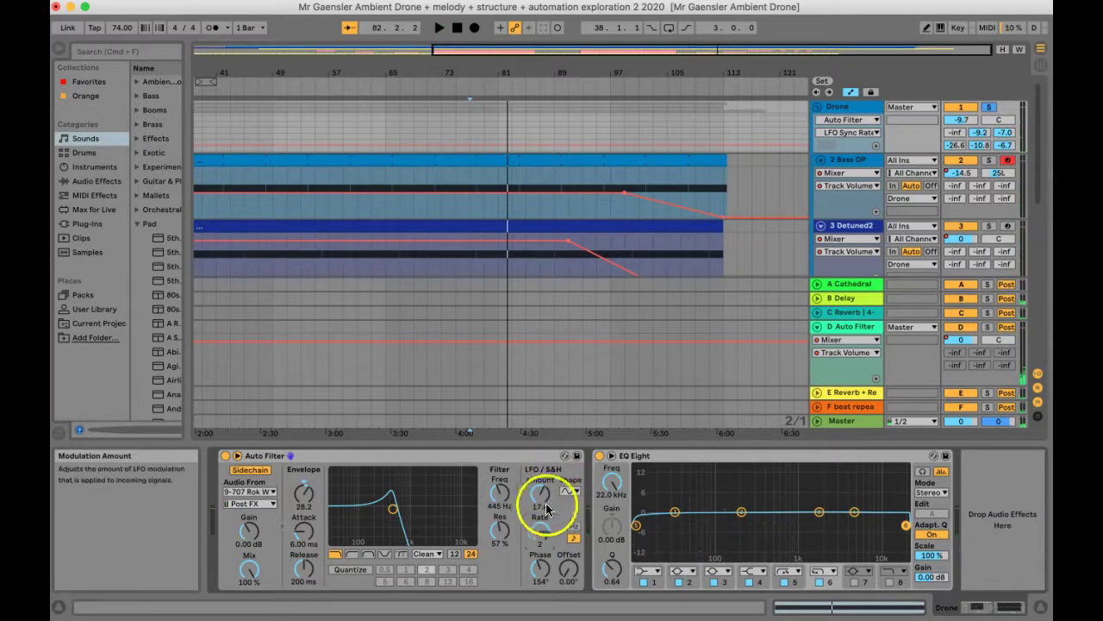
right_click(543, 535)
left_click(571, 537)
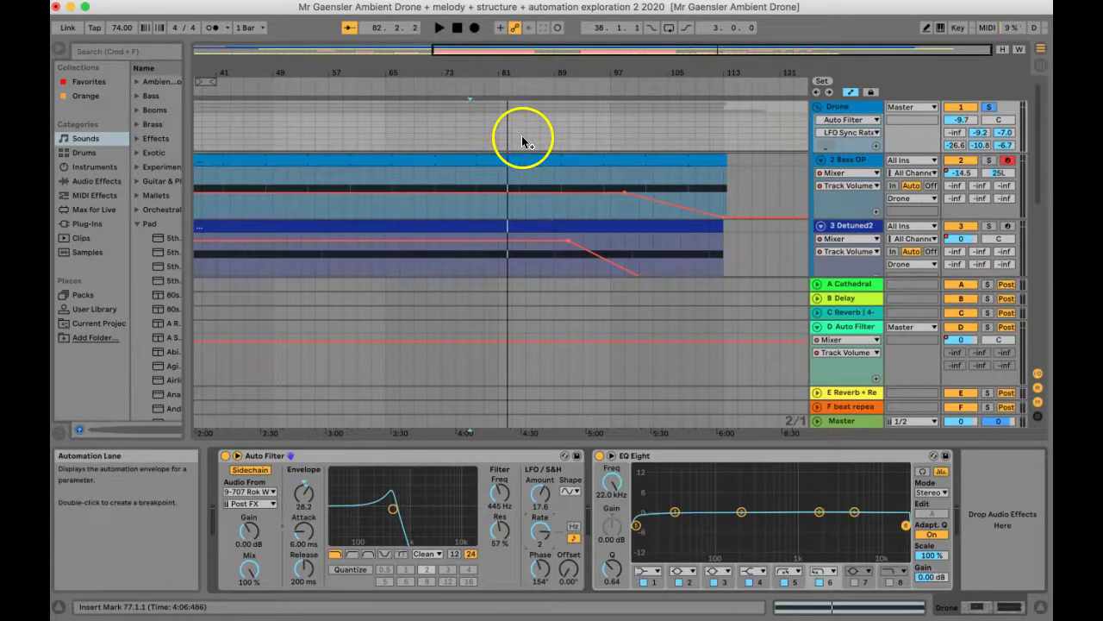
Draw a falling LFO Sync Rate ramp from about bar 84 to bar 113 in the Drone group's lane and enlarge the lane.
scroll(509, 242, "down", 5)
scroll(509, 242, "up", 5)
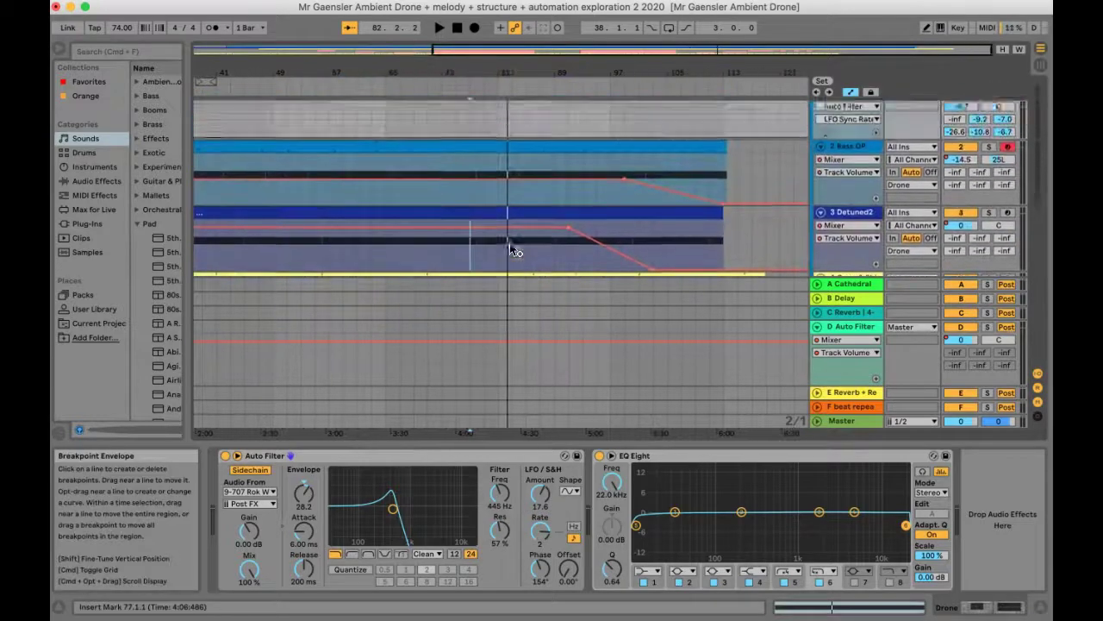
scroll(520, 118, "down", 1)
scroll(521, 118, "up", 1)
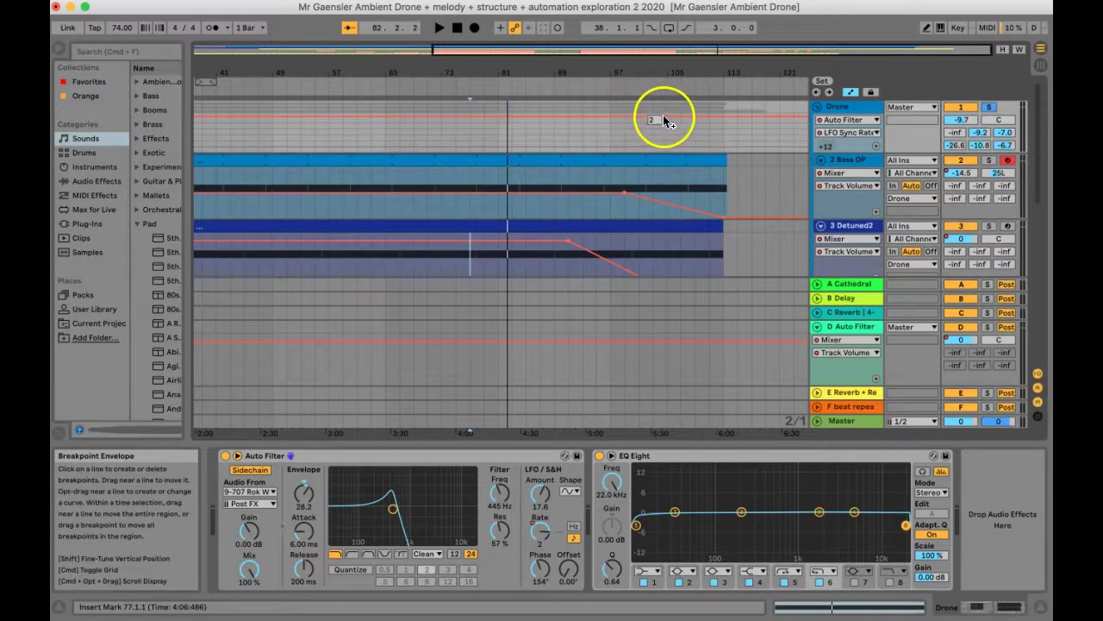
left_click_drag(667, 118, 681, 134)
key("super+z")
left_click(682, 129)
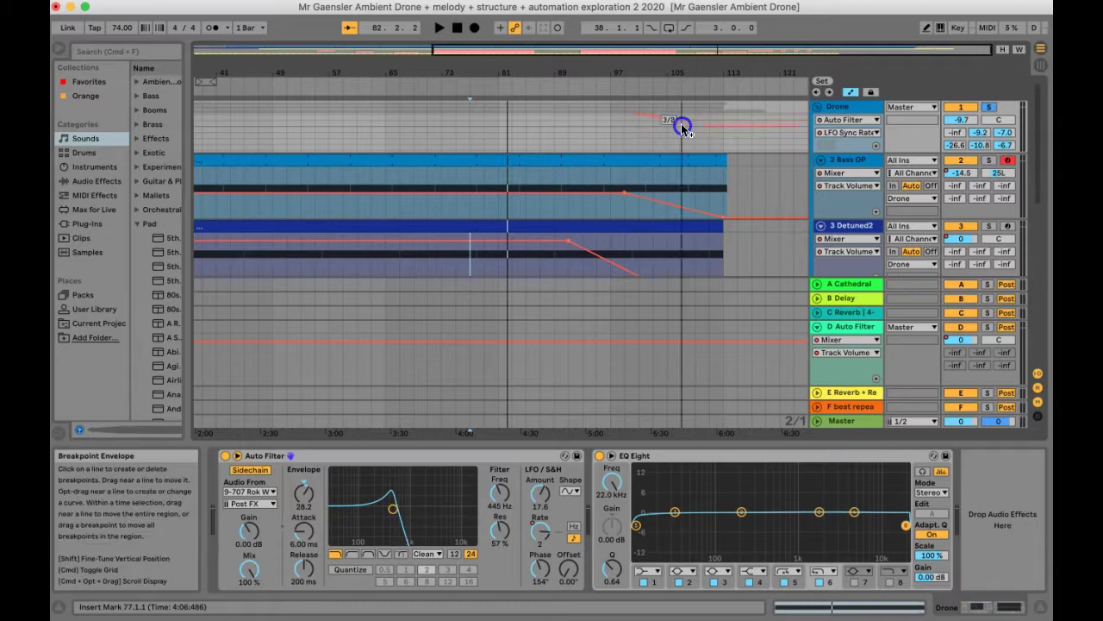
left_click_drag(682, 128, 679, 128)
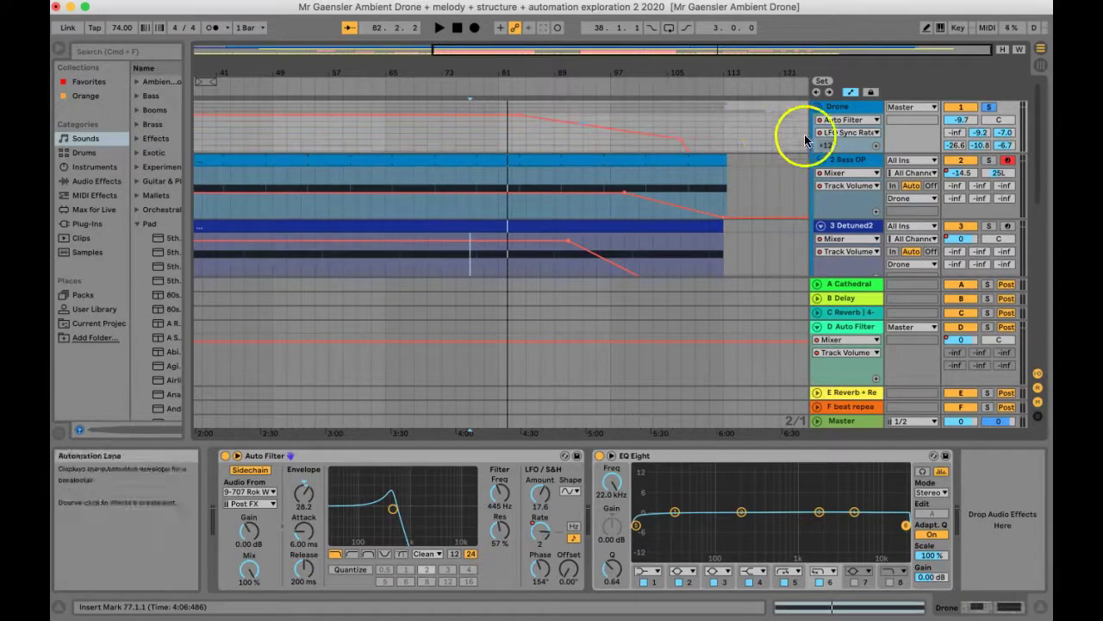
left_click(681, 142)
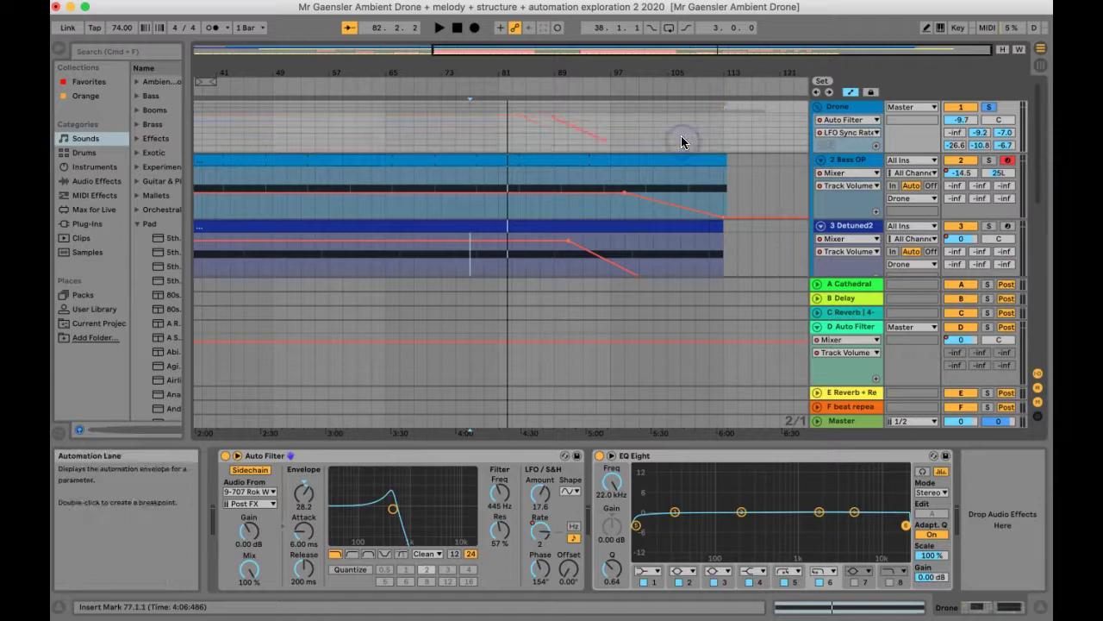
left_click(917, 148)
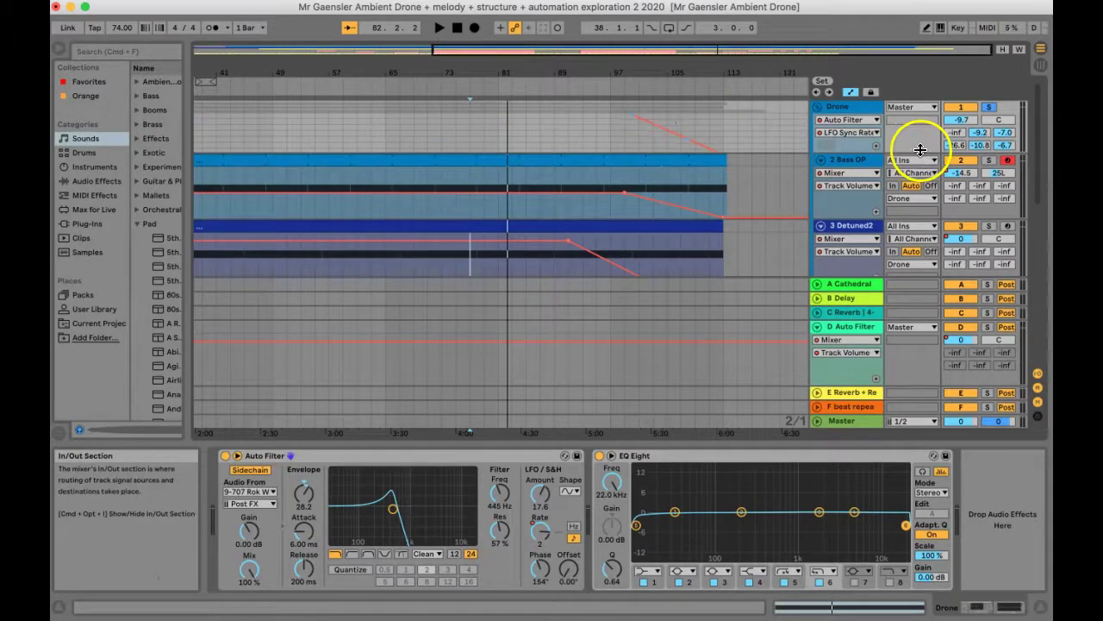
left_click_drag(920, 150, 923, 250)
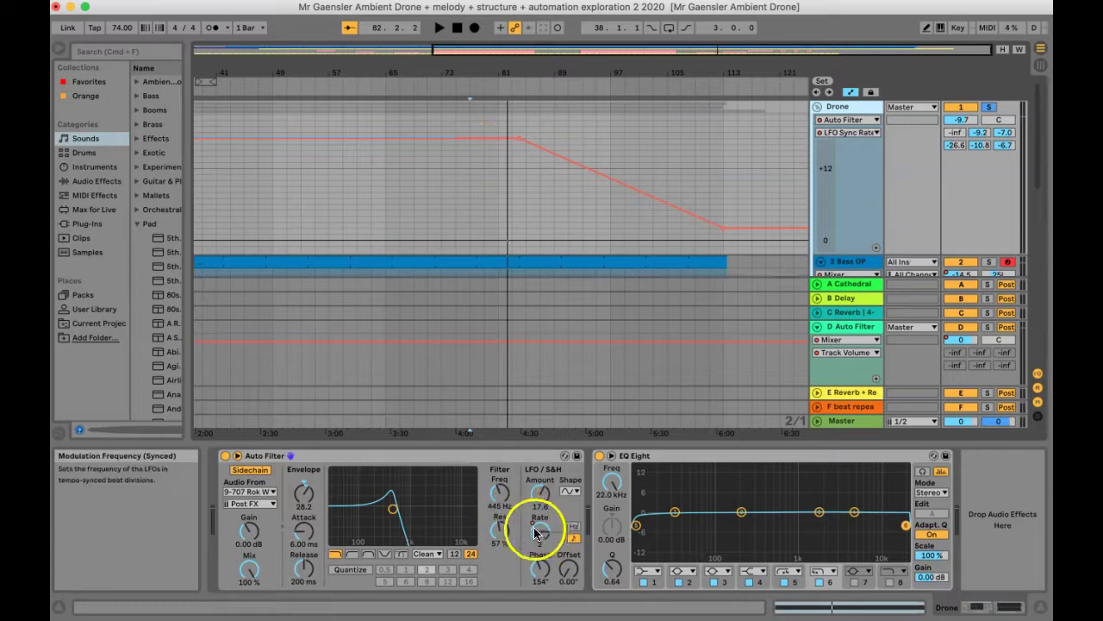
Play from bar 81 with the Drone group unsoloed to hear the Auto Filter's LFO rate ramp.
left_click(497, 195)
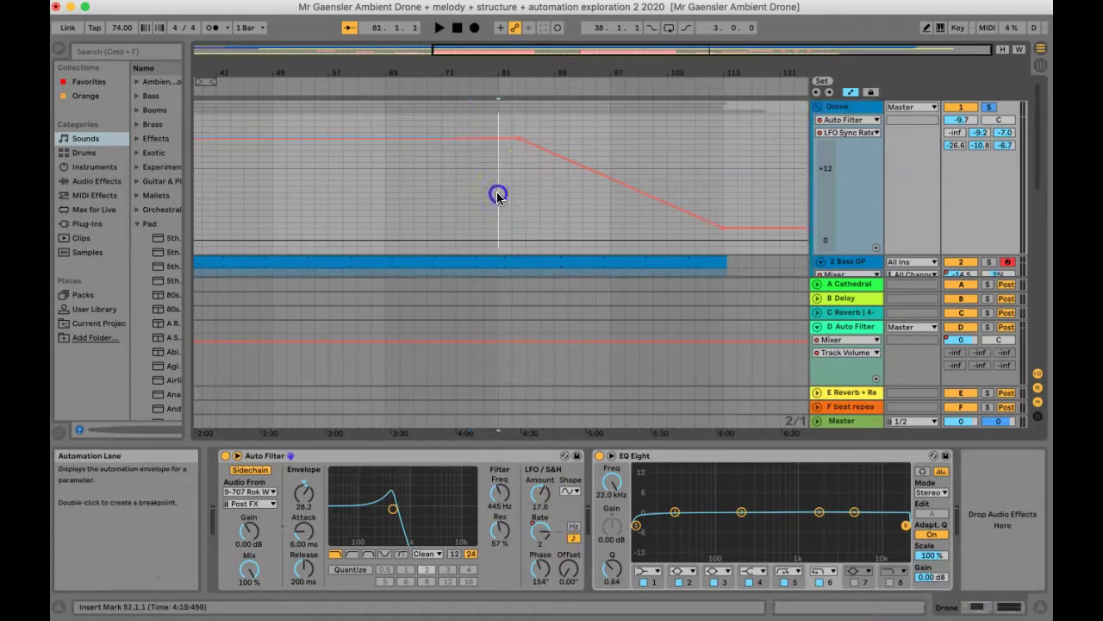
key("space")
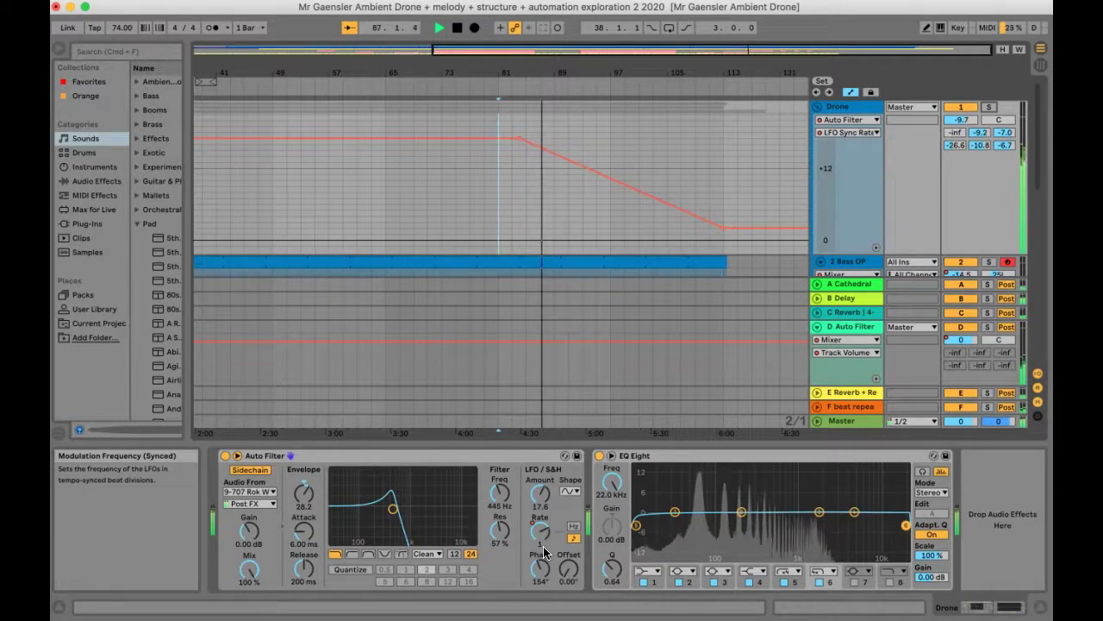
left_click(509, 512)
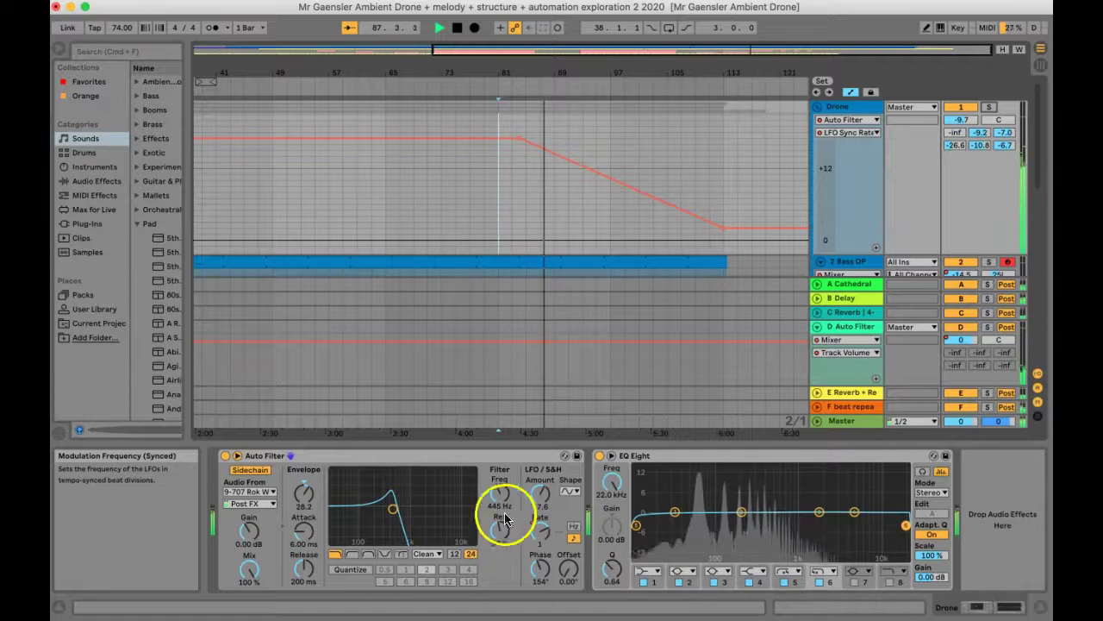
Automate the Drone Auto Filter's LFO Amount to rise from 17.6 at about bar 90 to 27.5 at about bar 113.
left_click(540, 488)
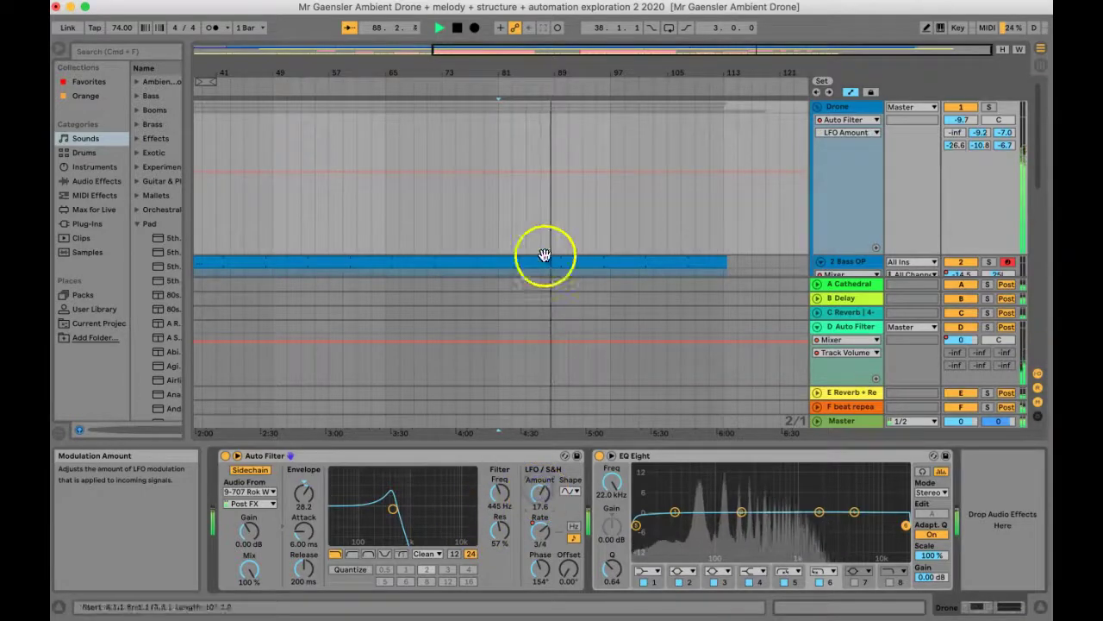
left_click(558, 170)
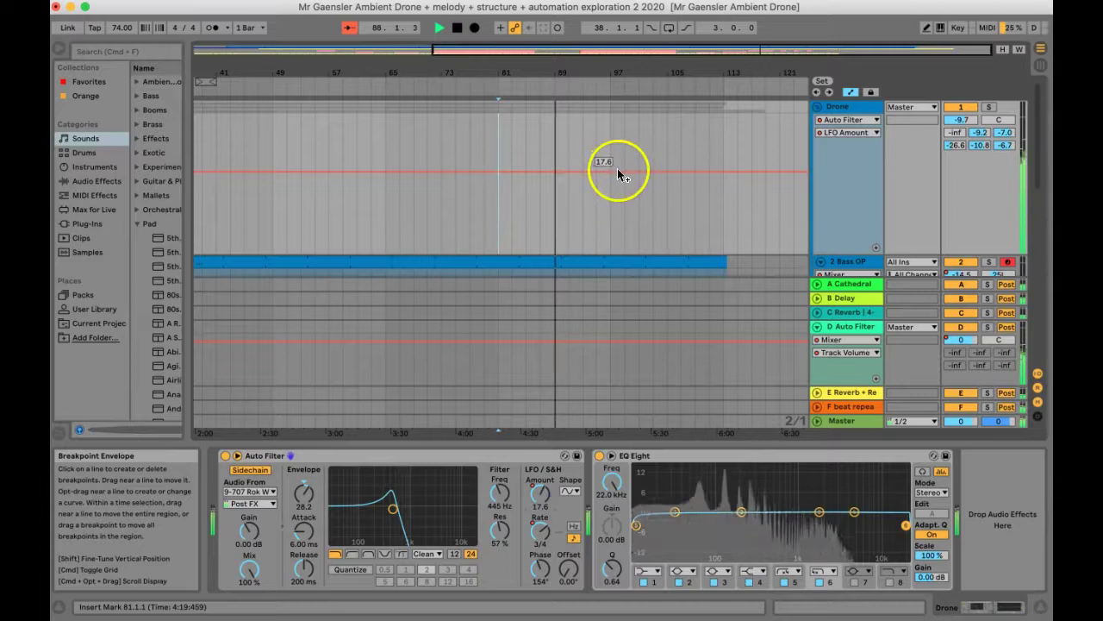
left_click_drag(617, 171, 723, 126)
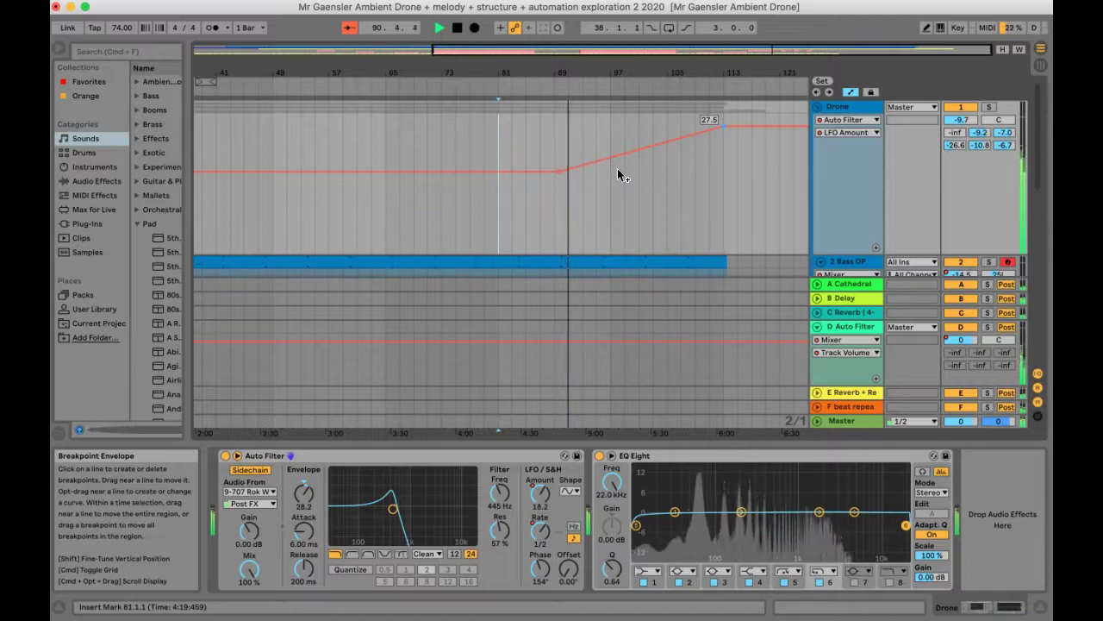
left_click_drag(722, 125, 723, 127)
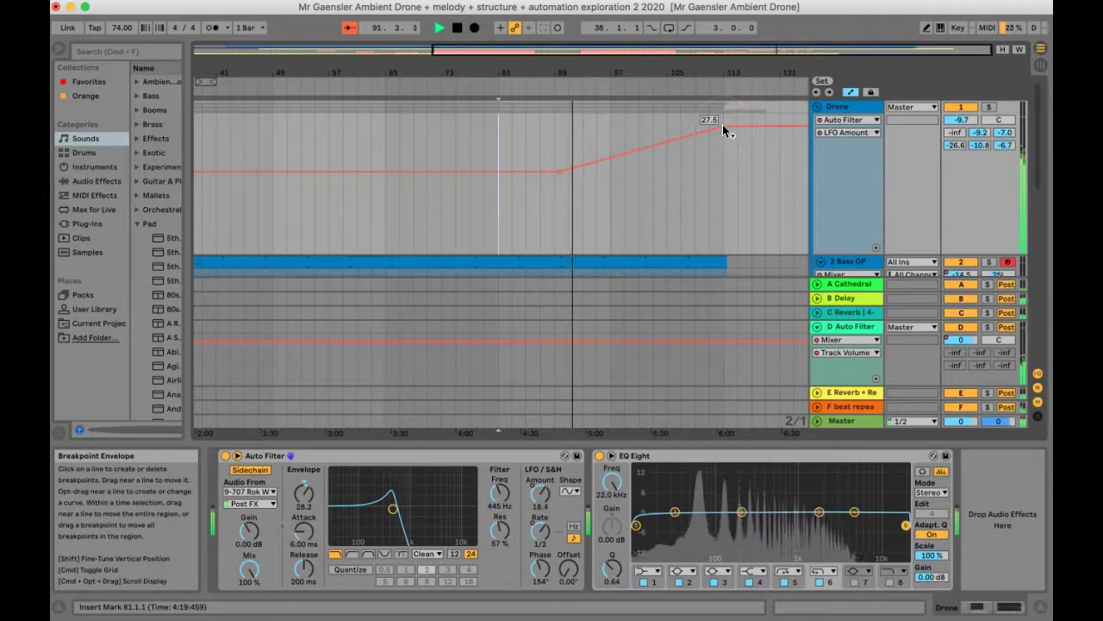
Listen to the Drone Auto Filter with both its LFO rate and amount automated, and stop playback.
left_click_drag(301, 498, 302, 497)
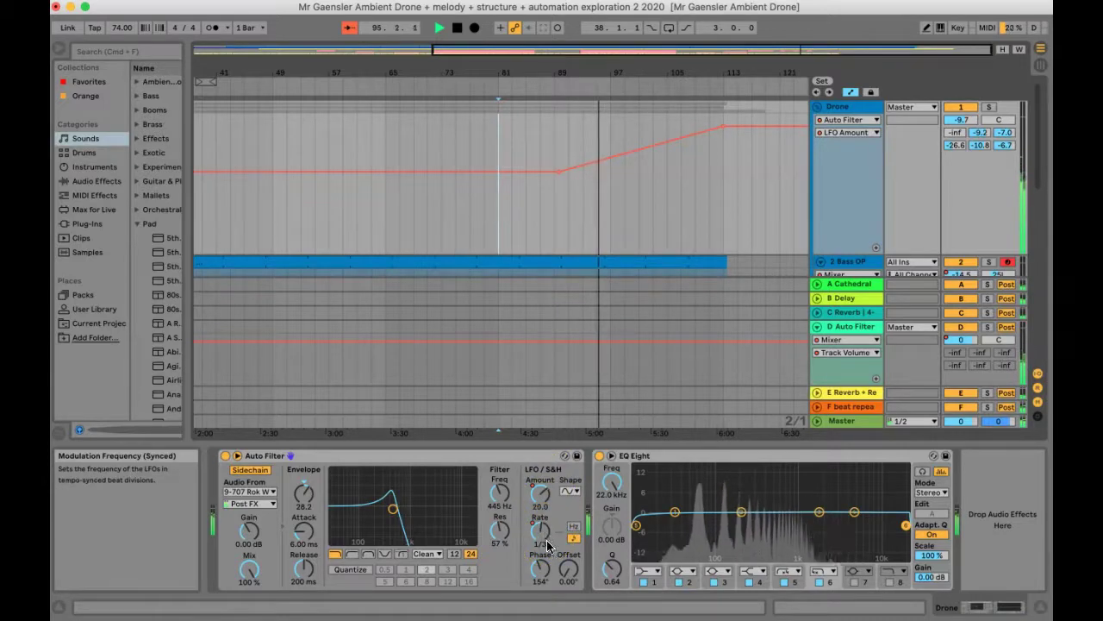
scroll(550, 546, "down", 1)
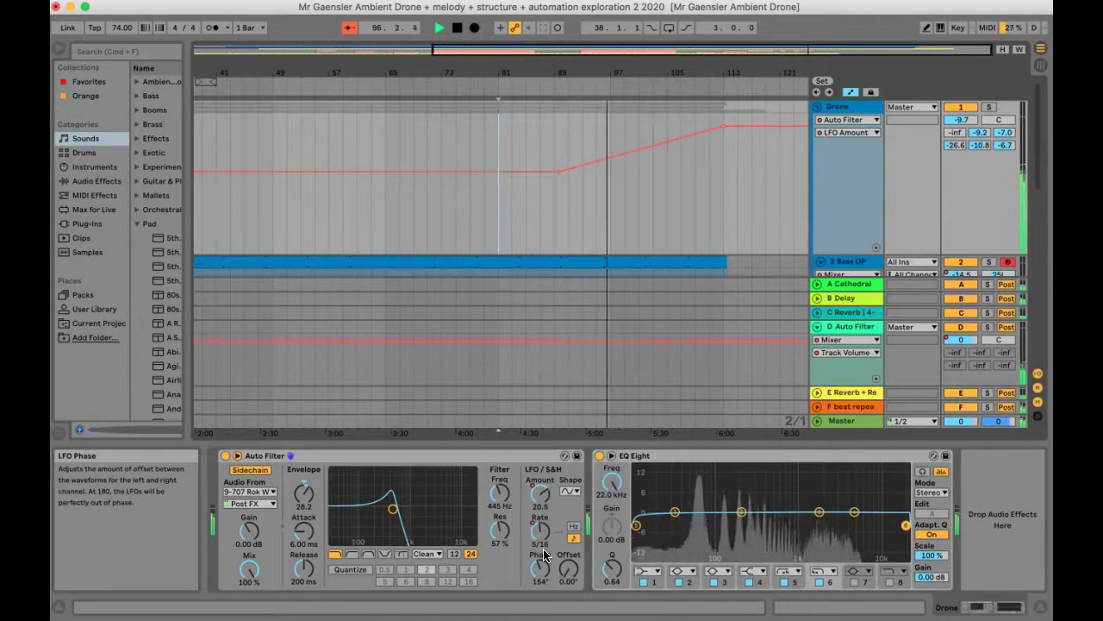
left_click(556, 499)
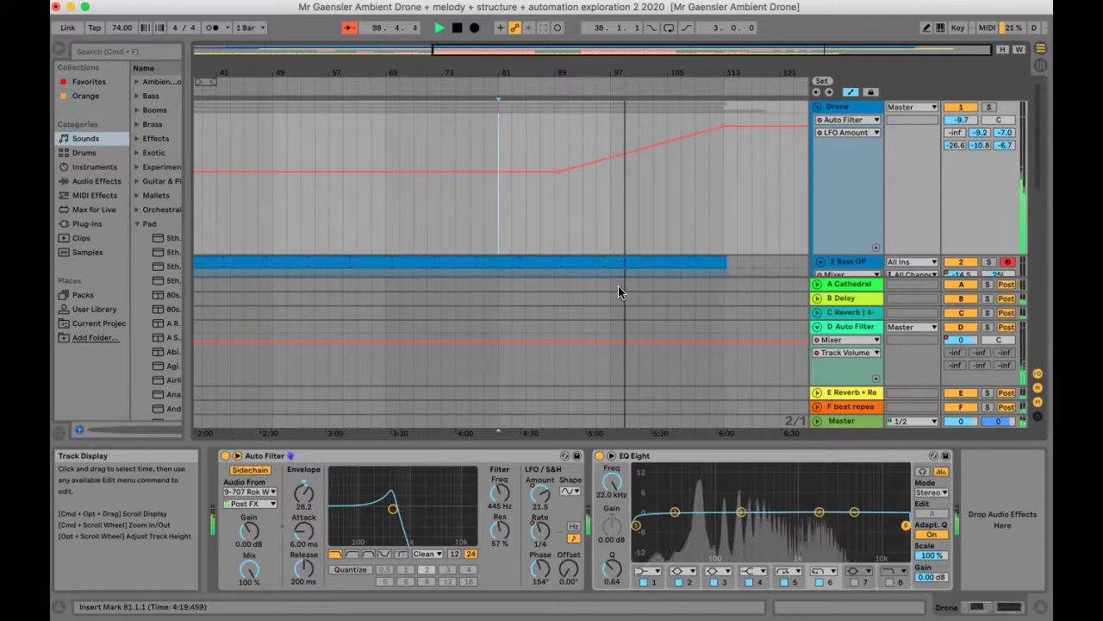
left_click(642, 211)
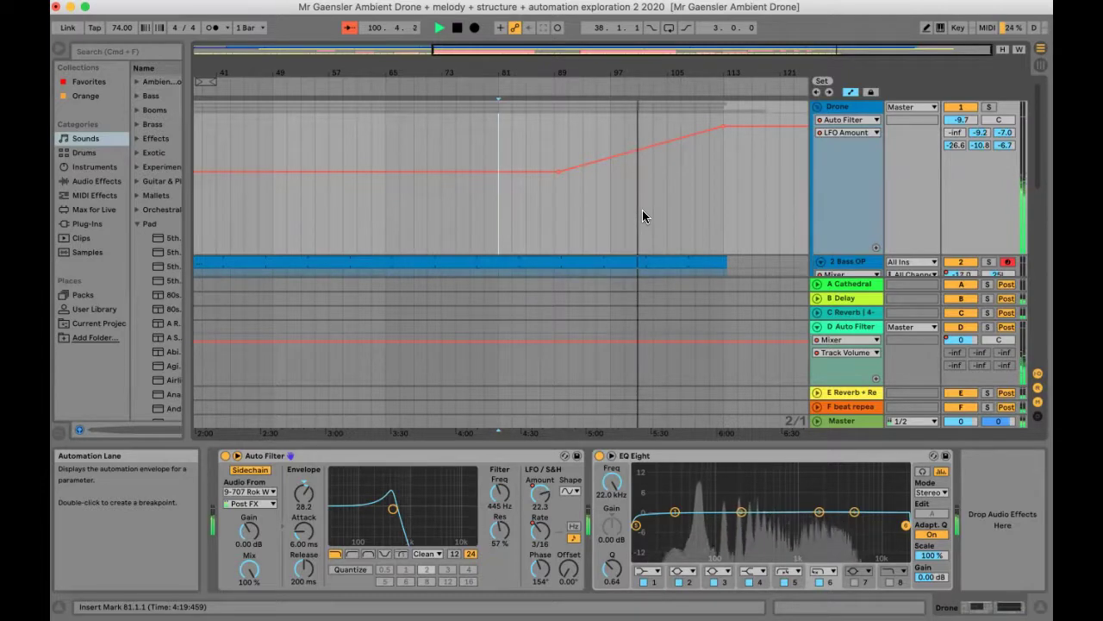
scroll(642, 211, "down", 1)
scroll(642, 216, "down", 5)
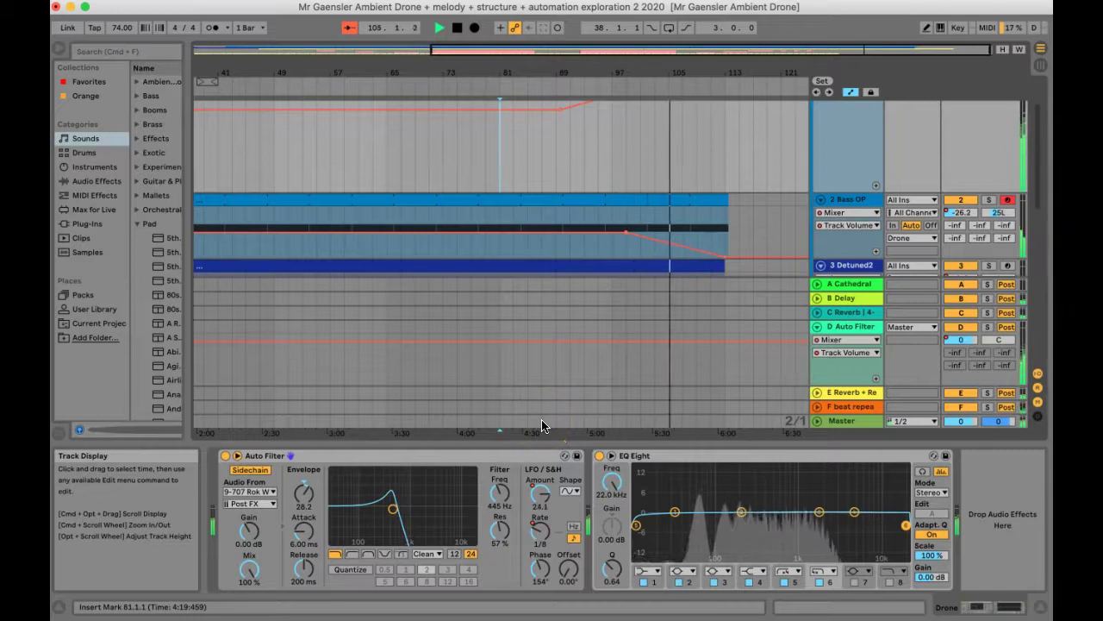
key("space")
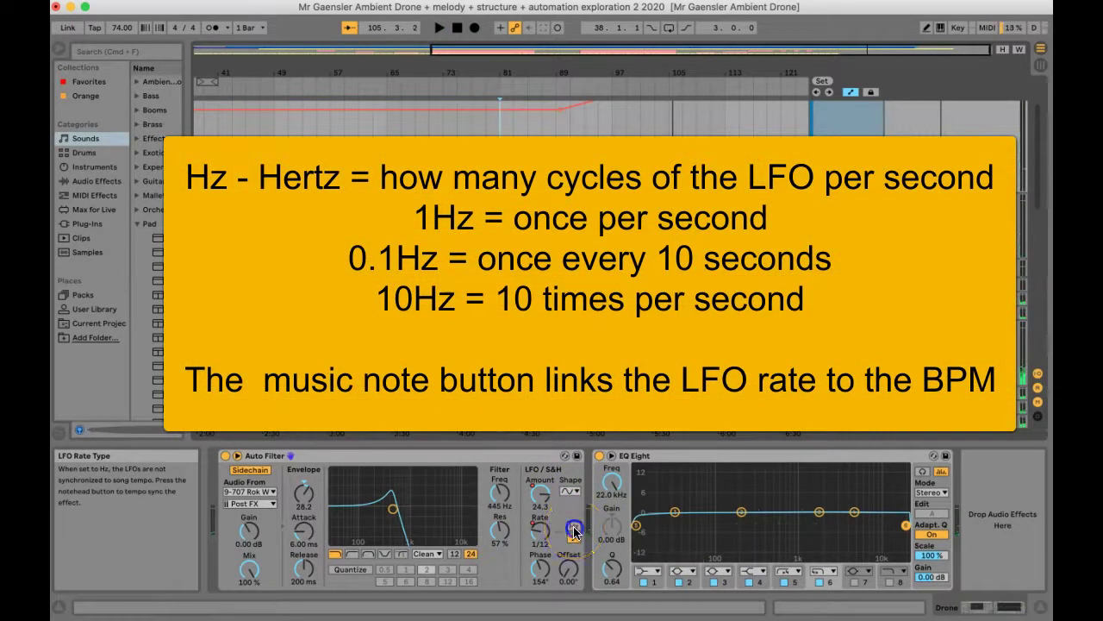
Switch the Auto Filter's LFO rate to Hz and draw its frequency automation rising from 0.03 Hz at bar 85 to a peak at about bar 109.
left_click(574, 529)
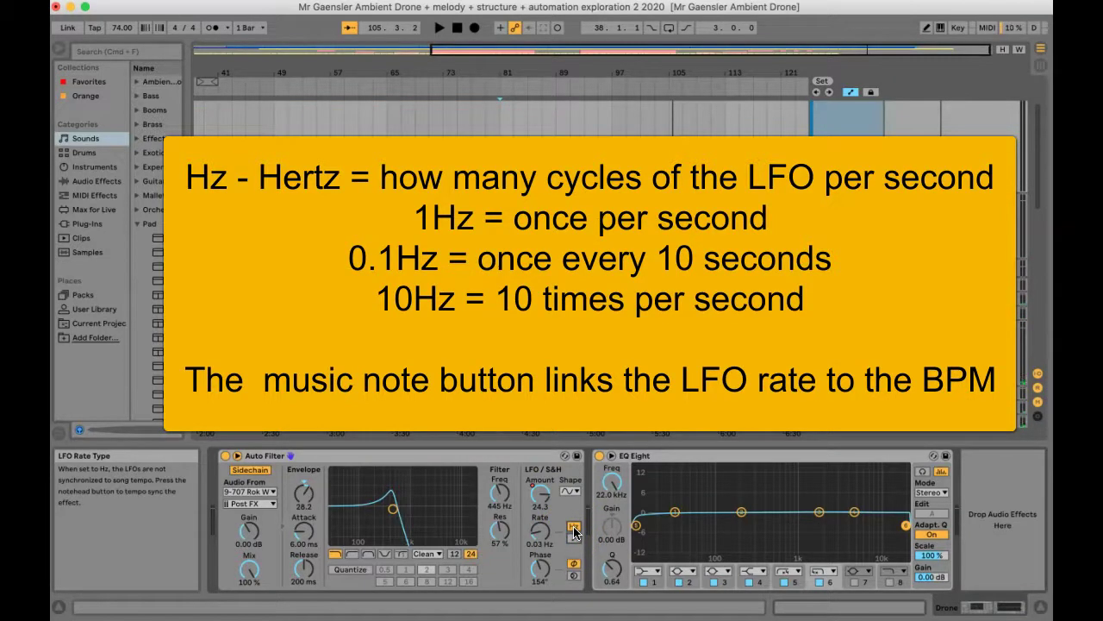
left_click(540, 529)
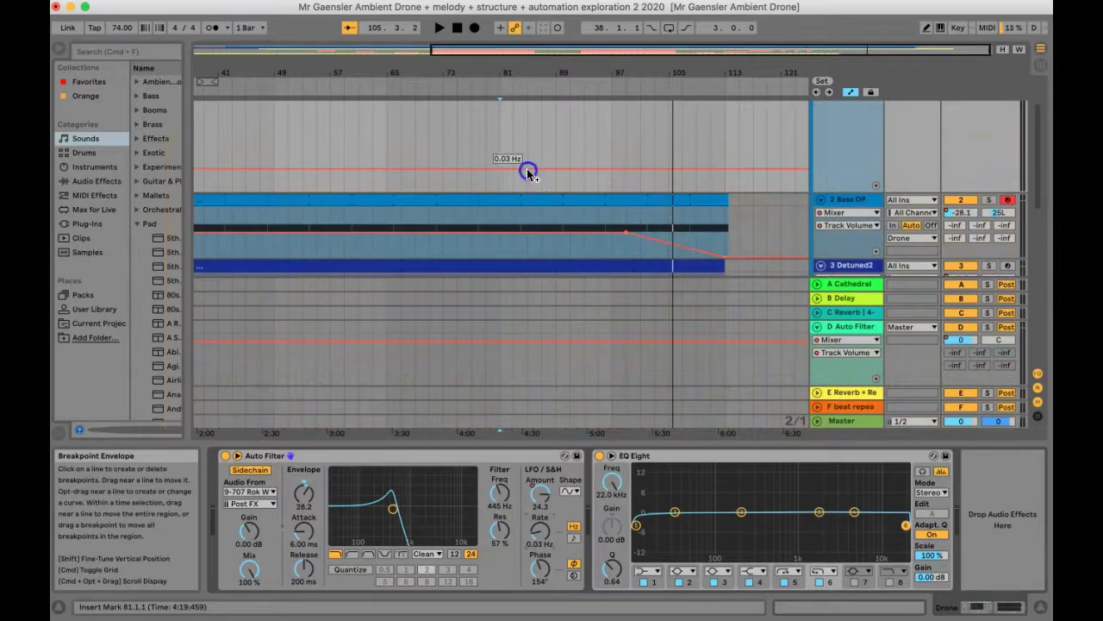
left_click(525, 170)
left_click_drag(616, 167, 674, 106)
scroll(685, 139, "up", 3)
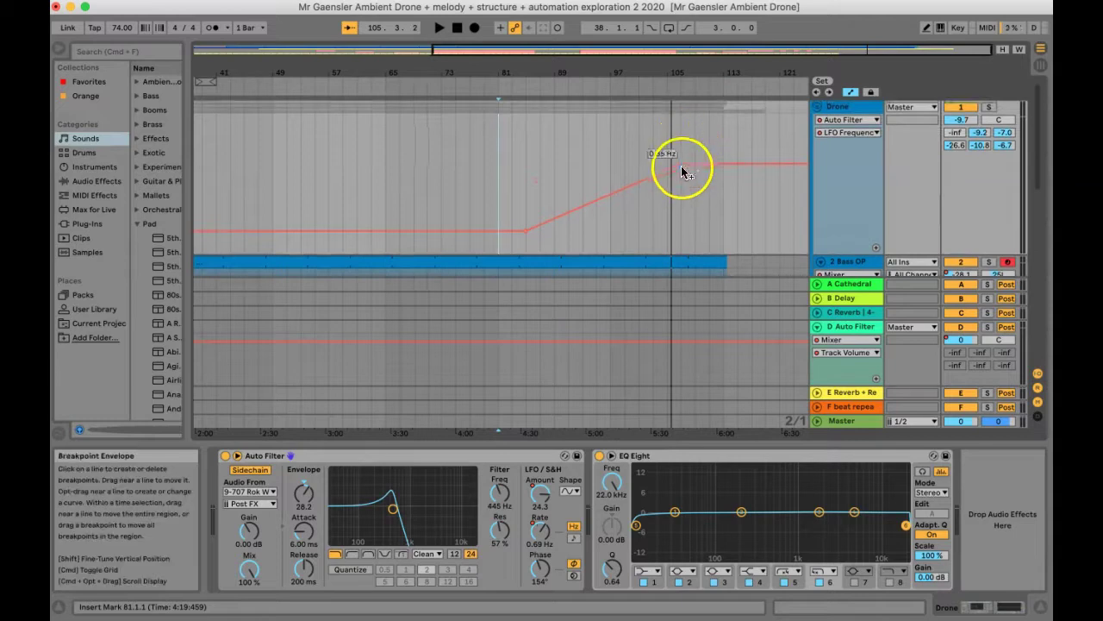
left_click(681, 165)
left_click_drag(681, 166, 695, 118)
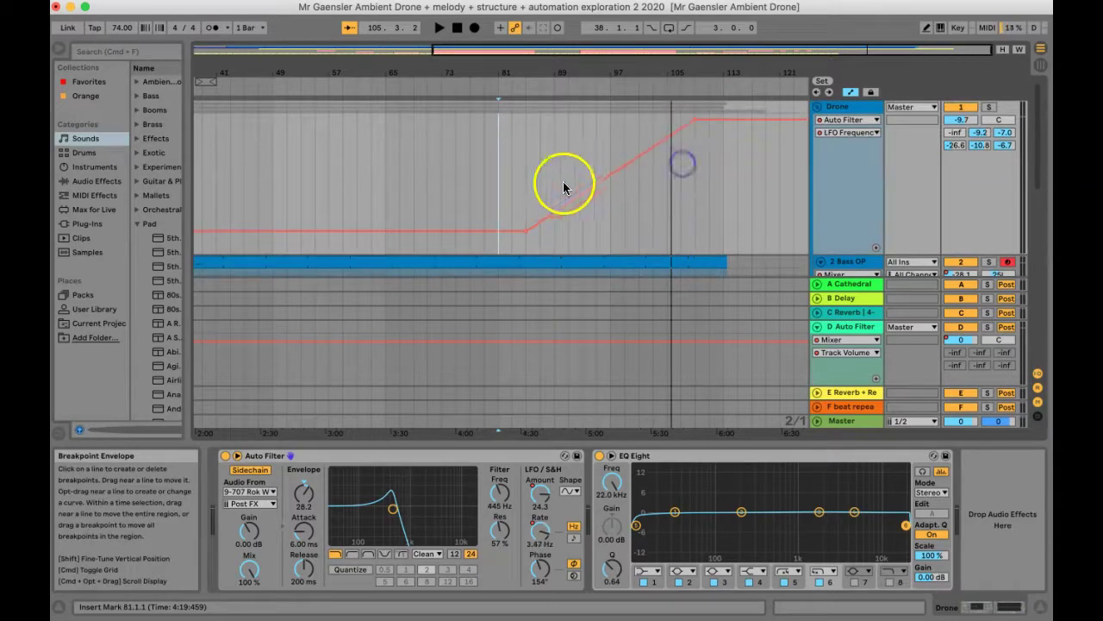
Play the arrangement from bars 85, 97 and 103 to hear the rising LFO frequency of the Drone's Auto Filter.
left_click(523, 198)
key("space")
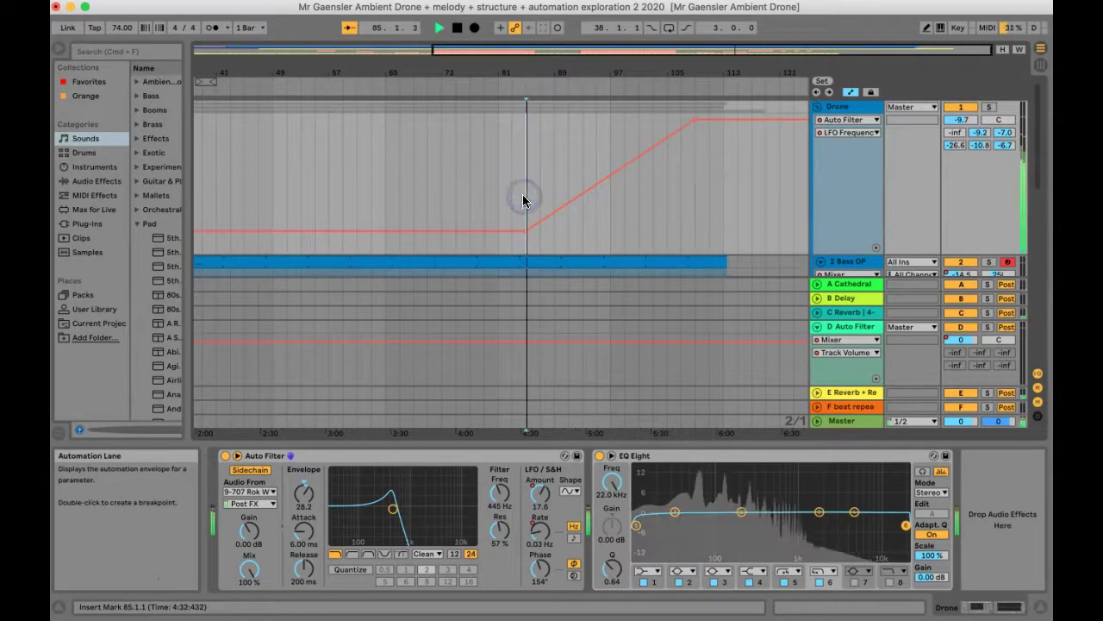
left_click(610, 155)
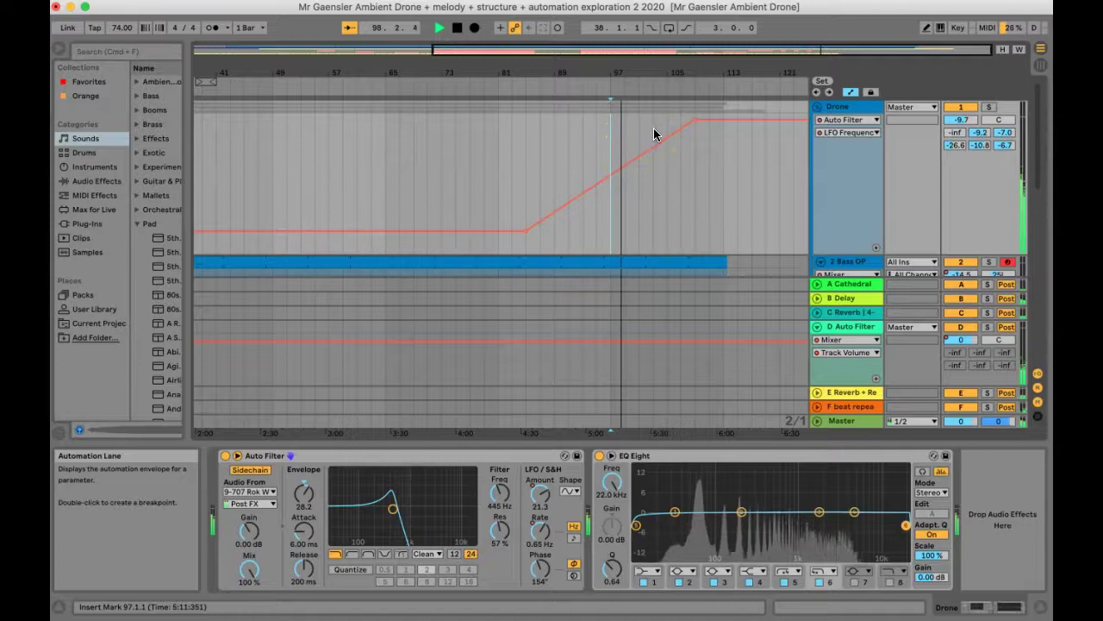
key("space")
key("space")
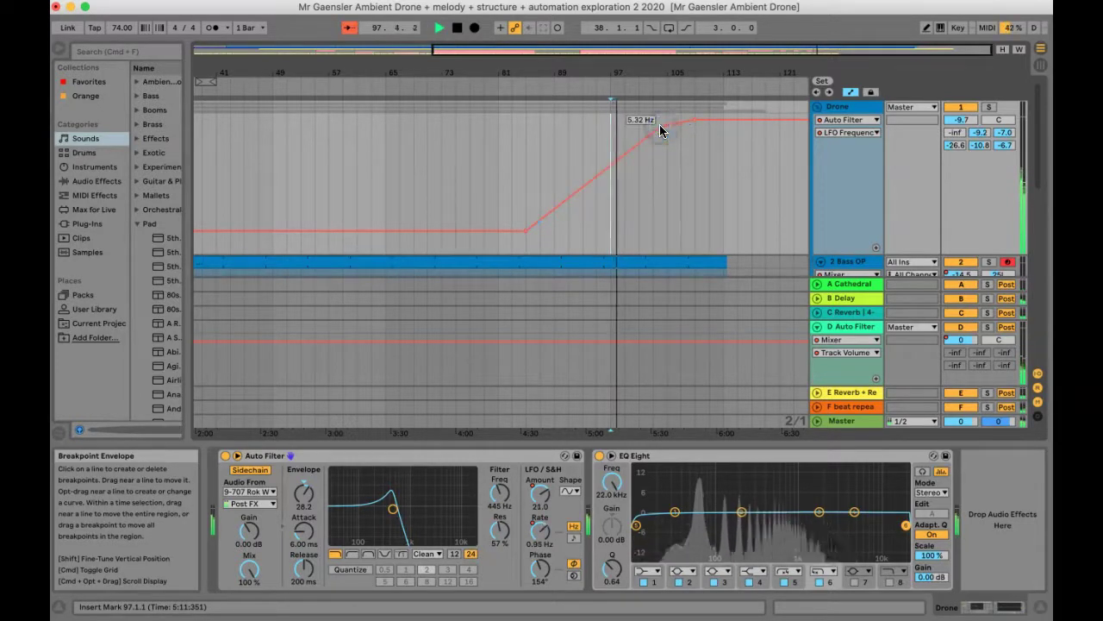
left_click(659, 126)
left_click(651, 170)
key("space")
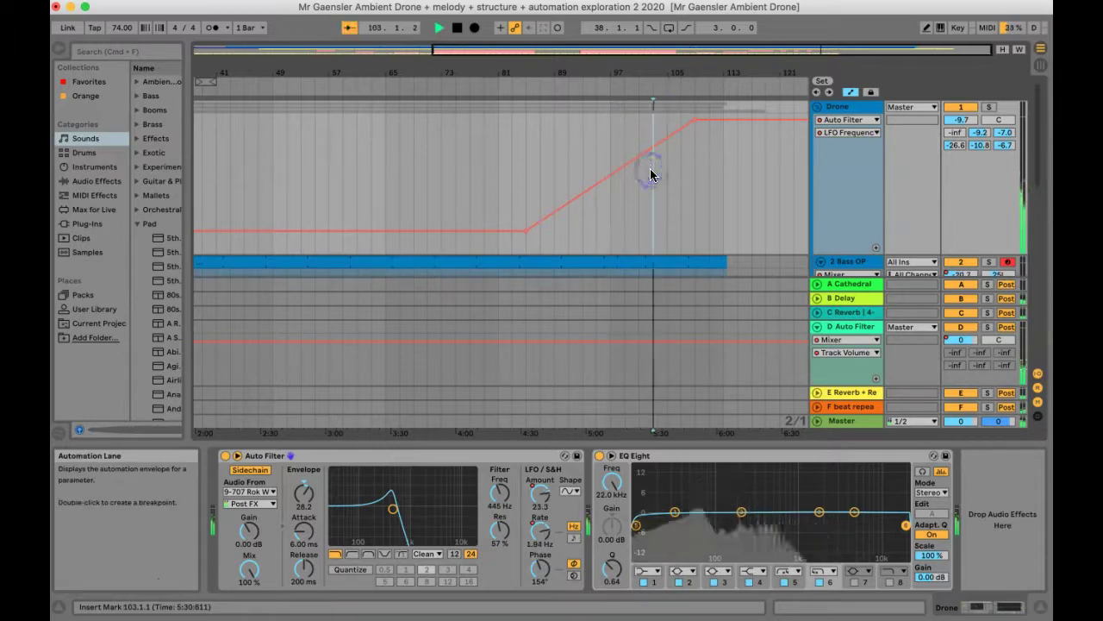
key("space")
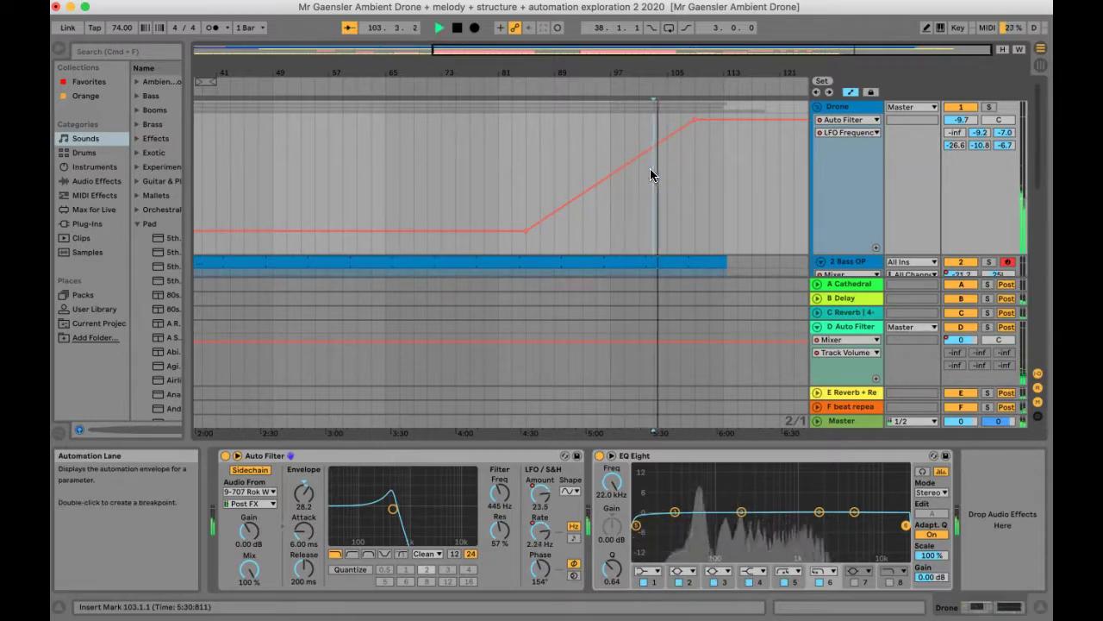